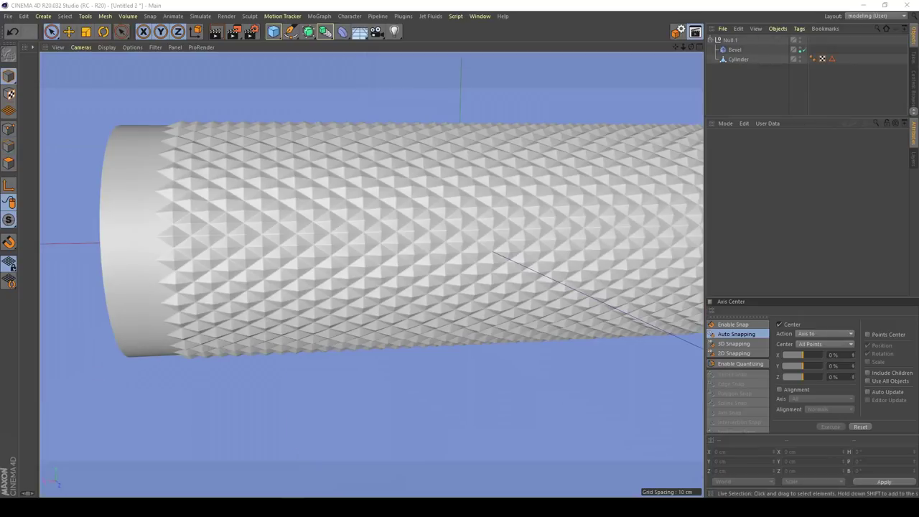
Examine the finished knurled cylinder from several angles and look at the photo of the green bust.
scroll(496, 215, "down", 3)
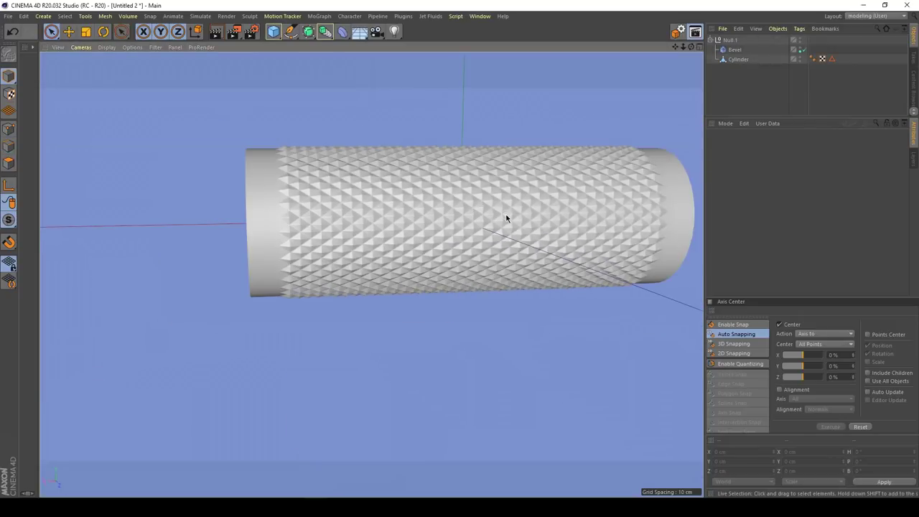
left_click_drag(506, 218, 523, 231, "alt")
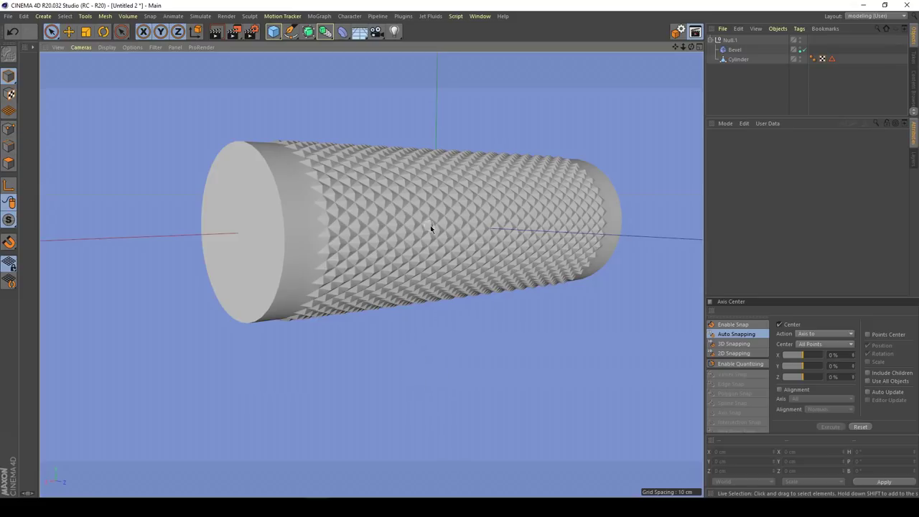
left_click_drag(429, 228, 453, 309, "alt")
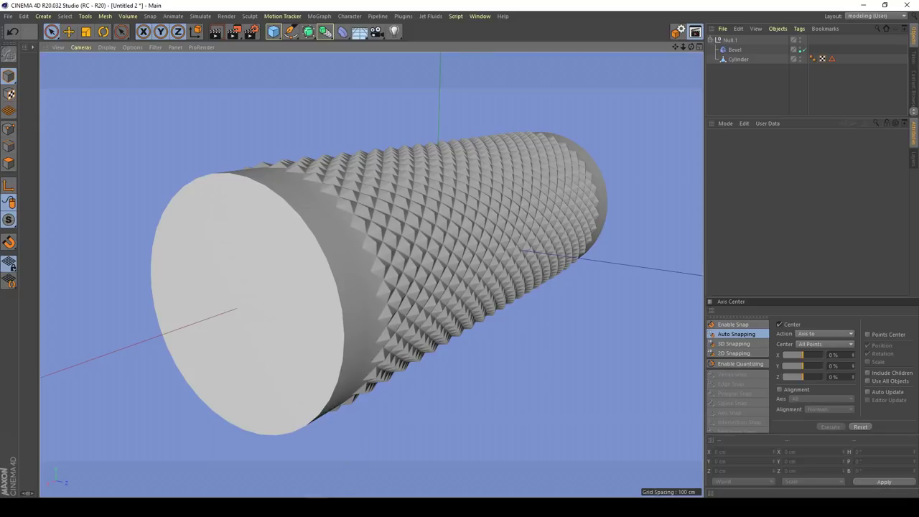
left_click(345, 506)
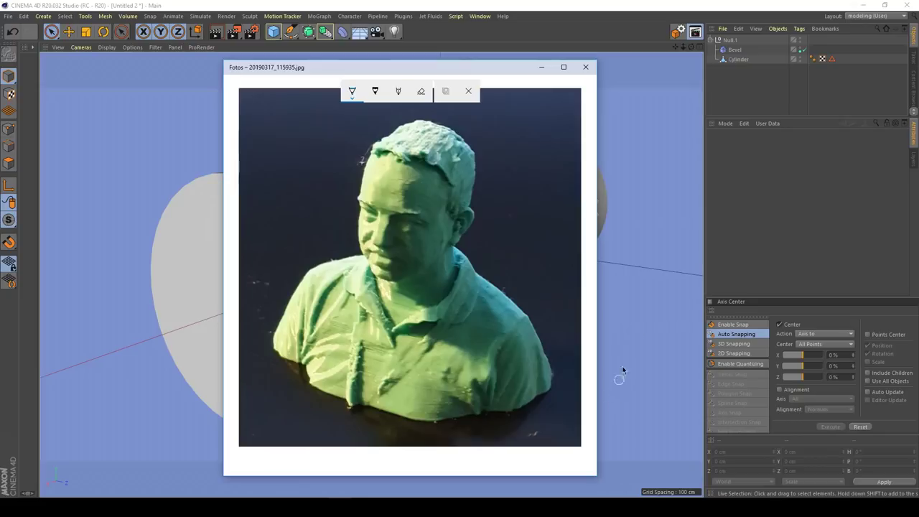
left_click(600, 35)
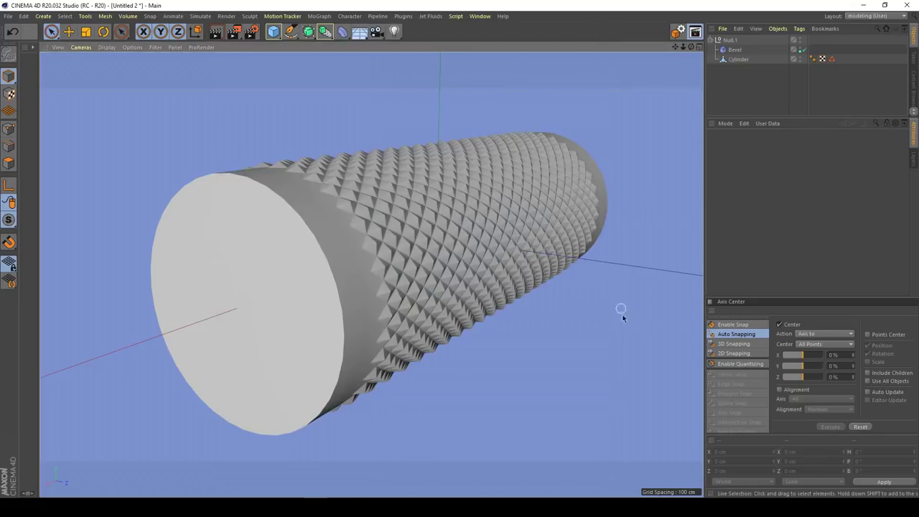
mouse_move(449, 254)
left_mouse_down("alt")
mouse_move(437, 257)
mouse_move(482, 246)
mouse_move(497, 225)
mouse_move(467, 242)
mouse_move(452, 269)
left_mouse_up("alt")
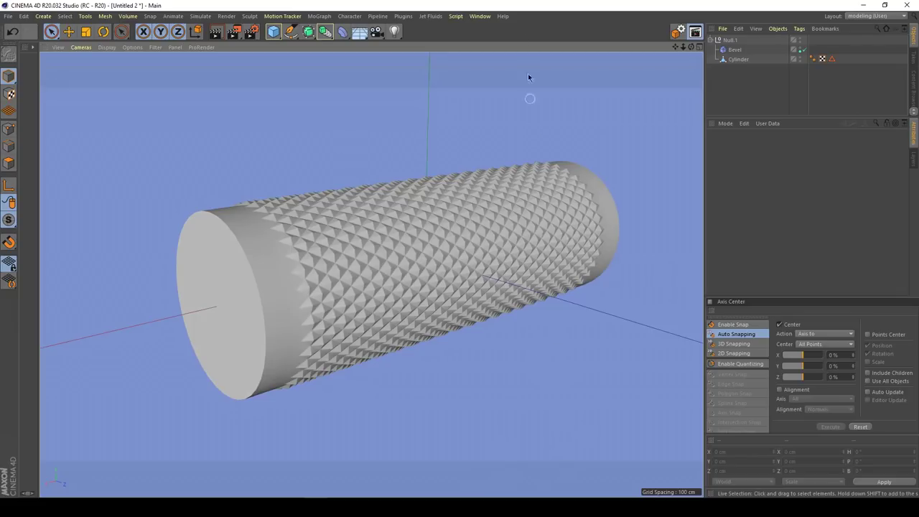
Switch to the empty document Untitled 3.
left_click(484, 16)
left_click(511, 275)
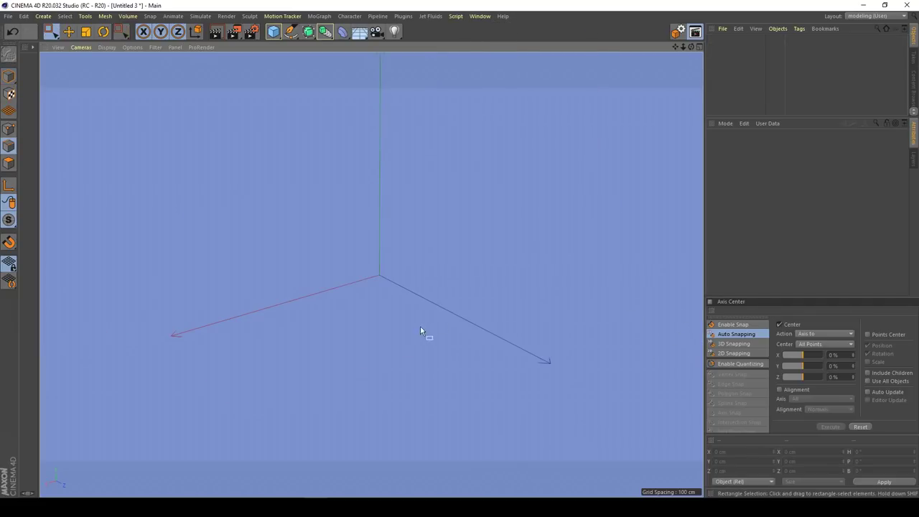
middle_click_drag(420, 326, 434, 319, "alt")
Open the Picture Viewer and examine the knurling on the black aluminium rotary knob reference image.
left_click(695, 31)
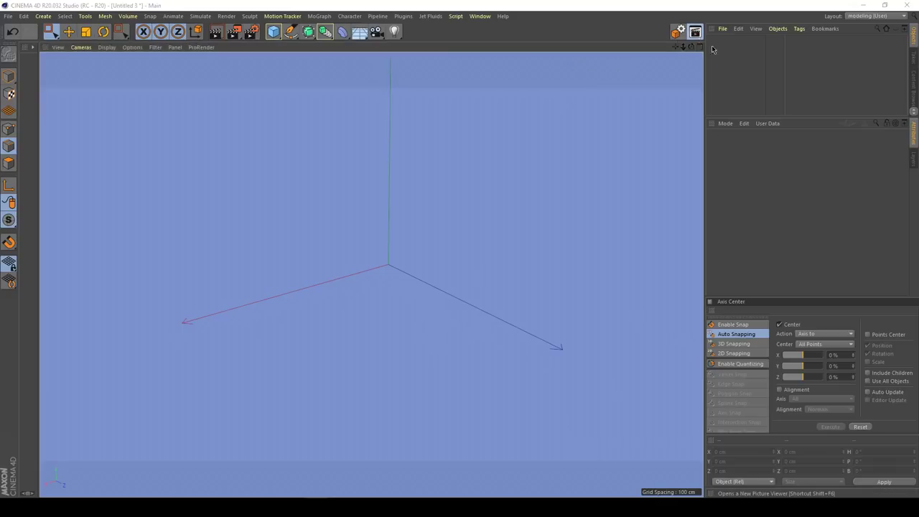
left_click_drag(646, 34, 424, 97)
left_click(591, 237)
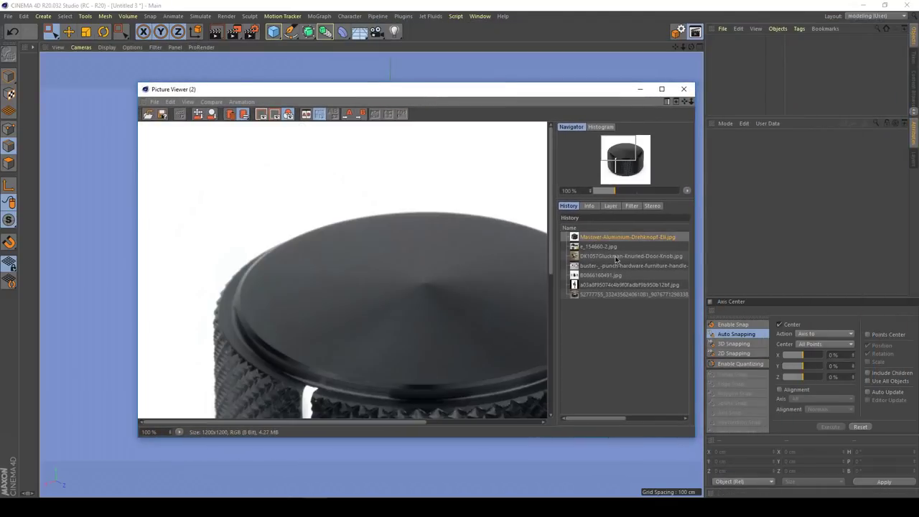
mouse_move(455, 280)
left_mouse_down()
mouse_move(297, 160)
mouse_move(421, 318)
mouse_move(445, 254)
mouse_move(452, 266)
left_mouse_up()
left_click_drag(451, 303, 538, 310)
left_click_drag(341, 336, 421, 353)
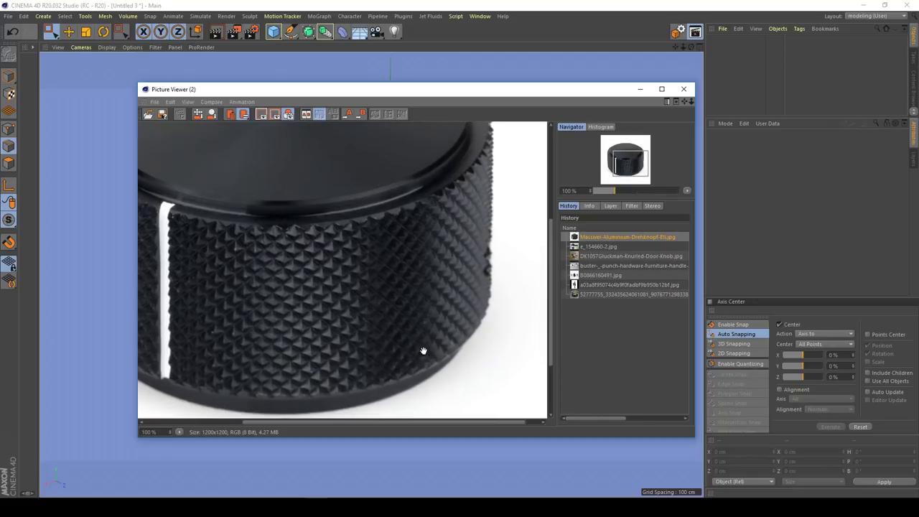
Examine the knurled door handle in e_154660-2.jpg and the knurled door knob reference image.
left_click(588, 246)
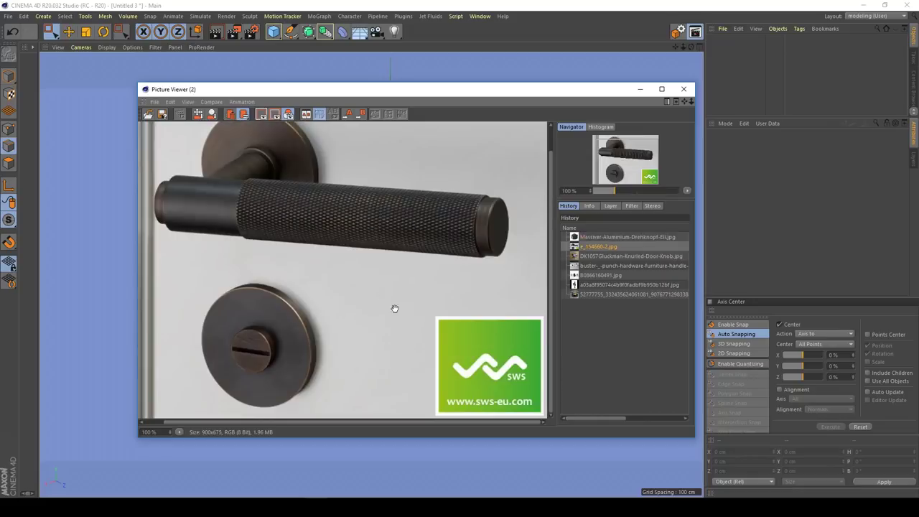
left_click_drag(471, 233, 488, 246)
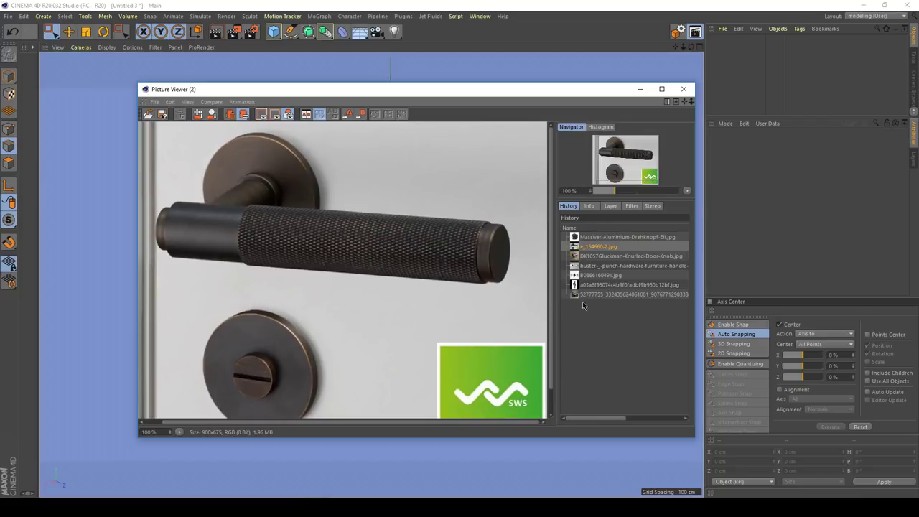
left_click_drag(434, 255, 427, 296)
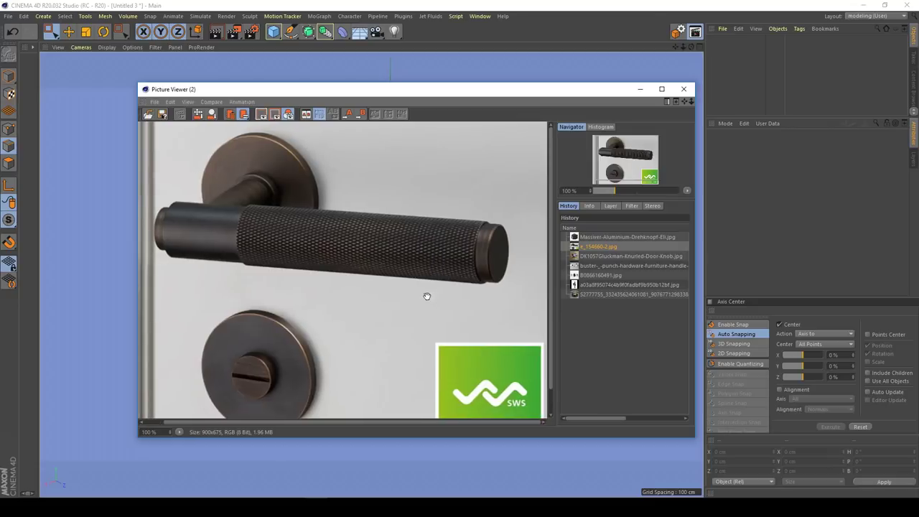
left_click(599, 256)
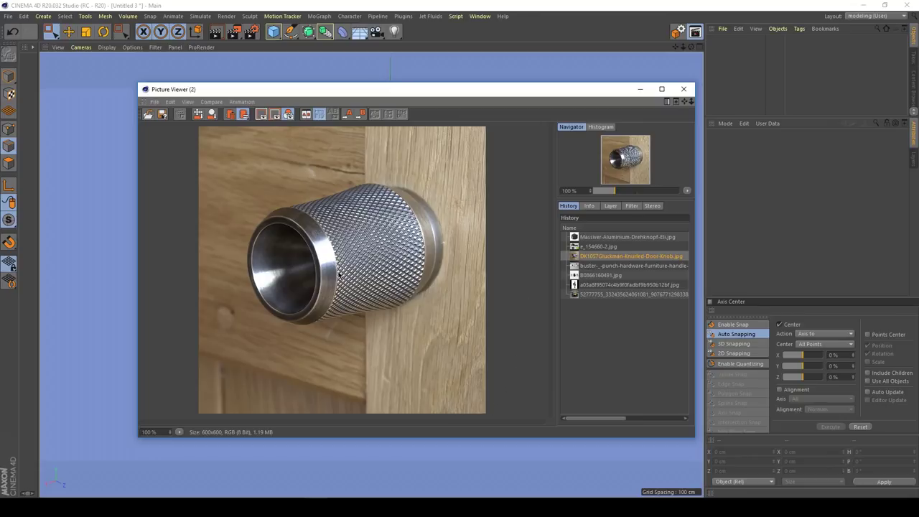
Review the remaining reference images, from the furniture knobs to the brass knob on a black base, and close the Picture Viewer.
left_click(604, 266)
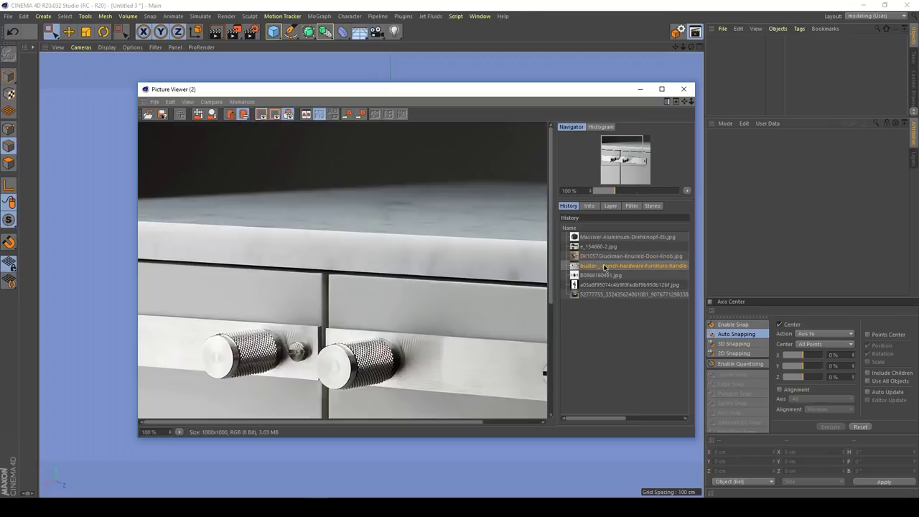
left_click_drag(403, 326, 432, 257)
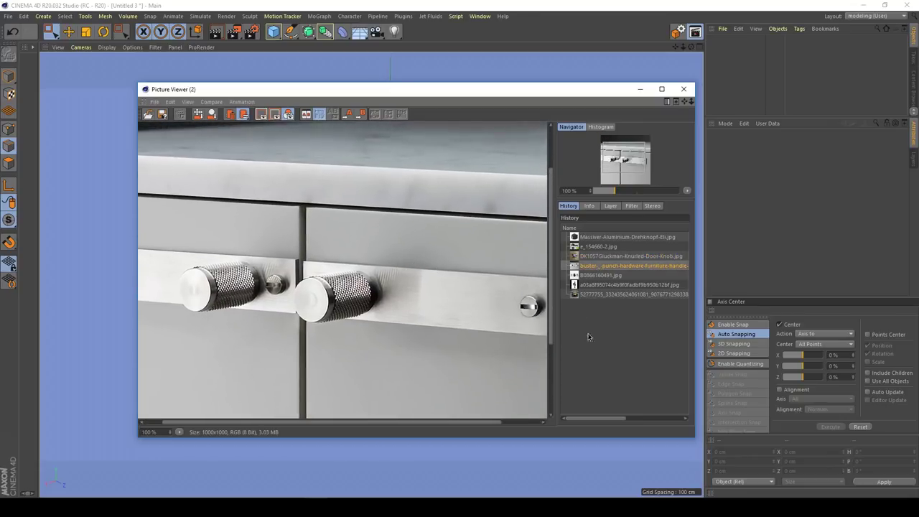
left_click(592, 275)
left_click(599, 285)
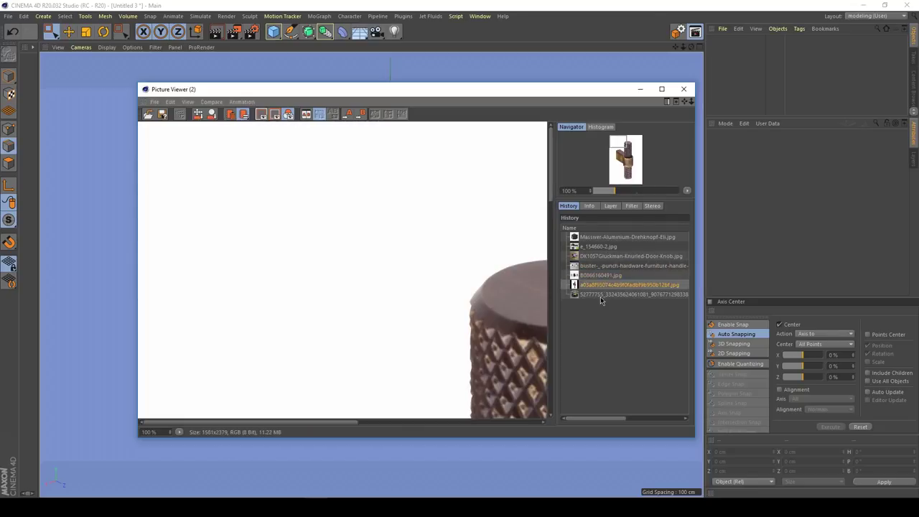
left_click(601, 294)
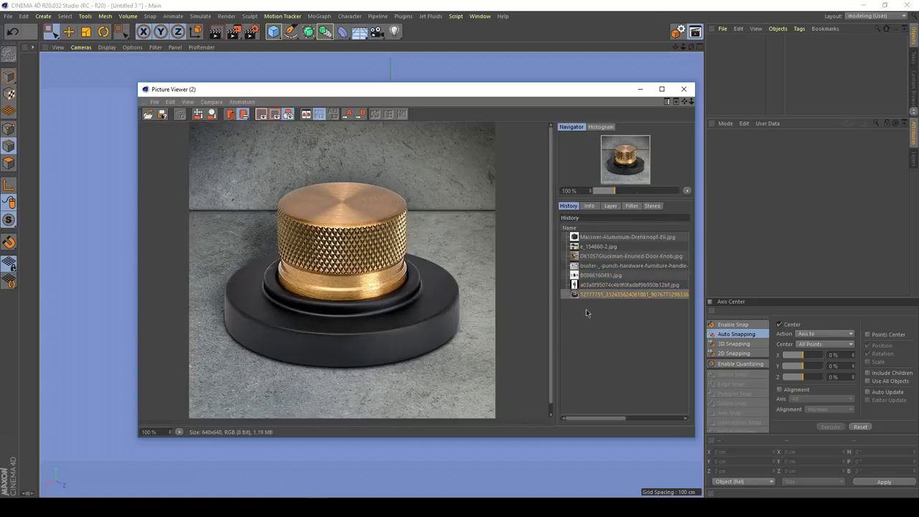
mouse_move(372, 302)
left_mouse_down()
mouse_move(359, 291)
mouse_move(352, 311)
mouse_move(375, 324)
mouse_move(369, 305)
left_mouse_up()
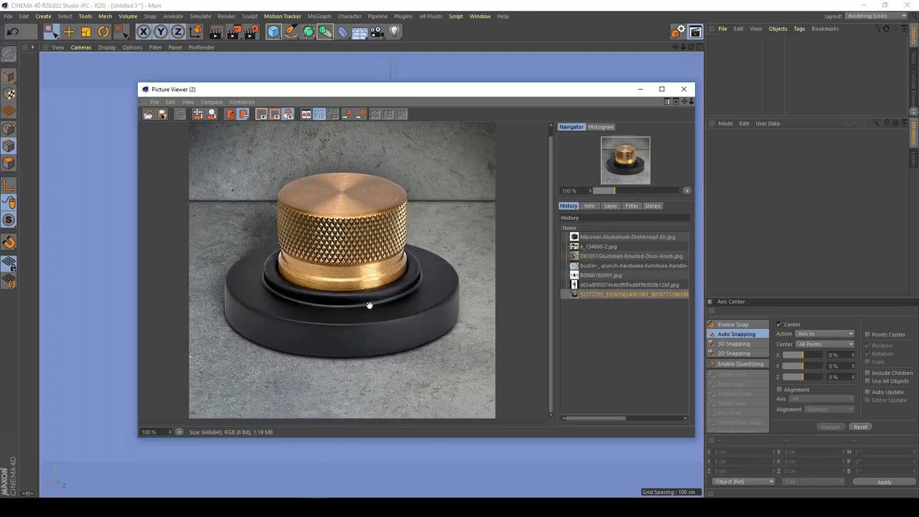
left_click(701, 101)
Add a cylinder primitive with 20 rotation segments and 12 height segments.
left_click(273, 31)
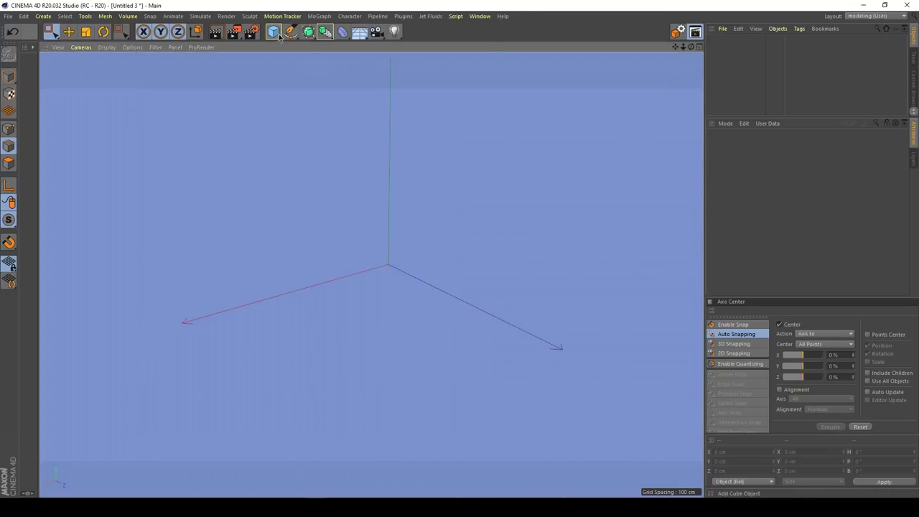
left_click(467, 45)
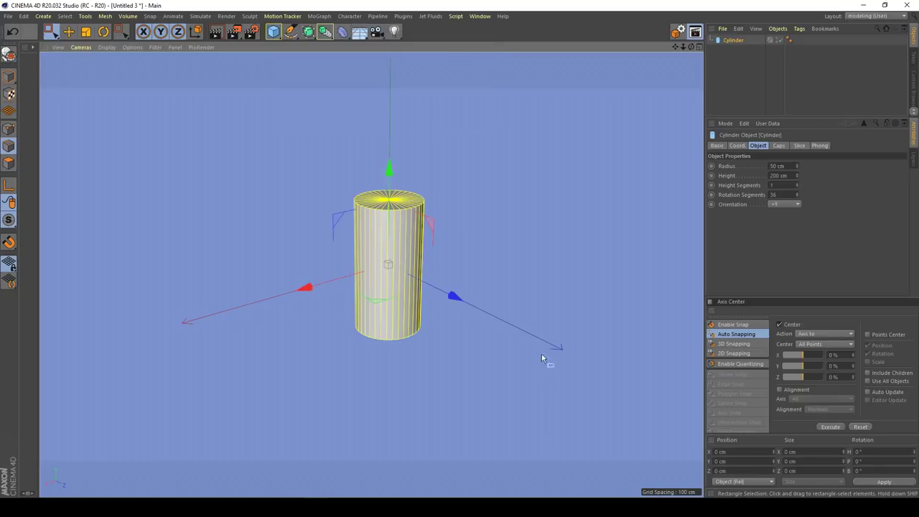
scroll(394, 242, "up", 5)
left_click_drag(416, 255, 397, 261, "alt")
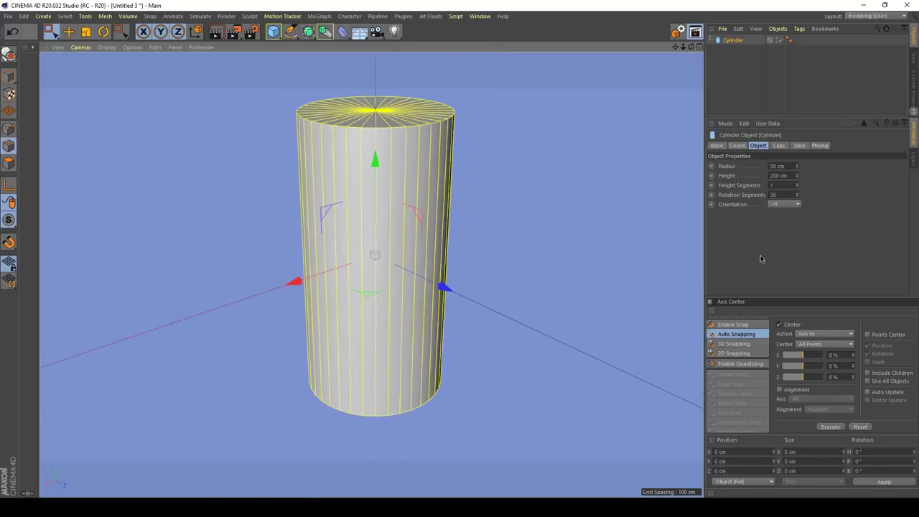
left_click_drag(795, 196, 798, 209)
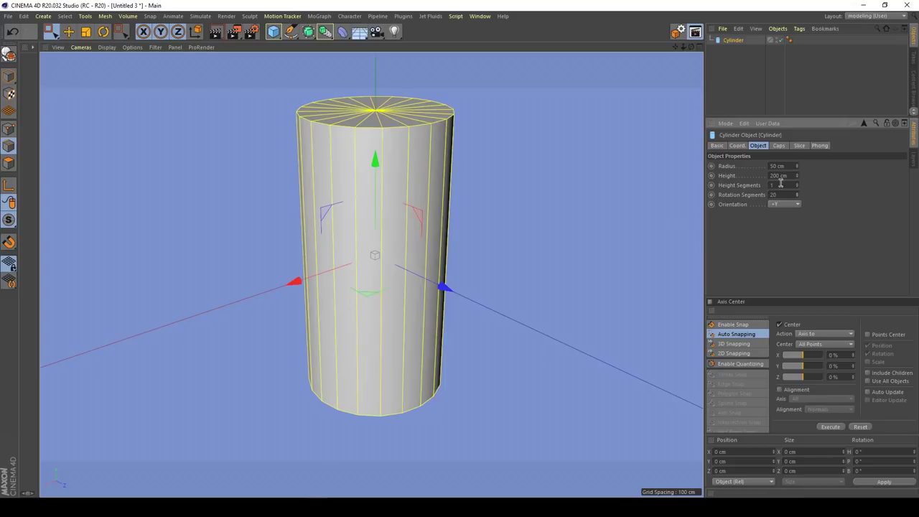
left_click_drag(797, 187, 798, 183)
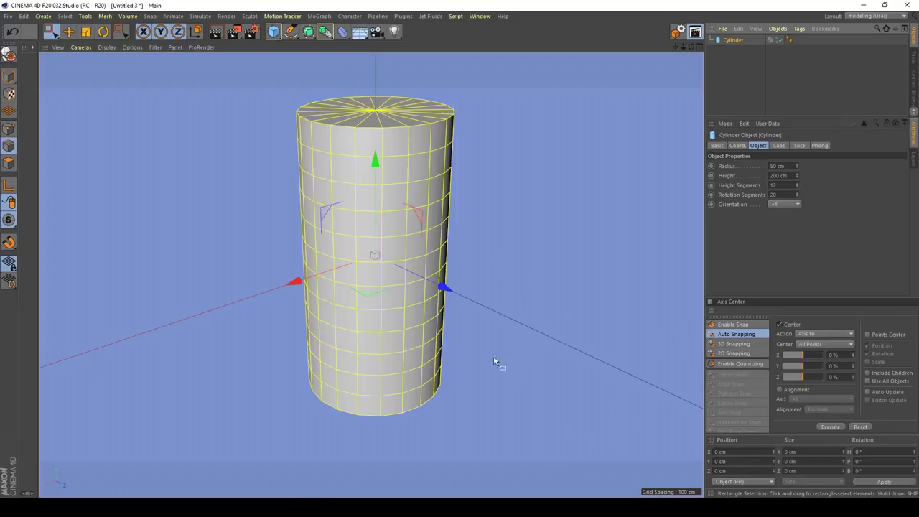
Convert the cylinder primitive into an editable polygon object.
left_click_drag(494, 357, 423, 312, "alt")
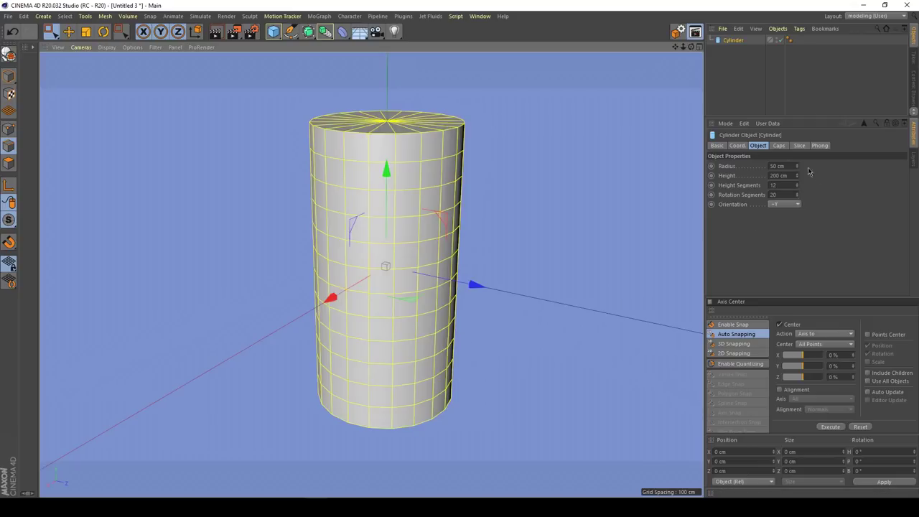
scroll(392, 291, "up", 3)
middle_click_drag(394, 299, 373, 293, "alt")
scroll(393, 302, "down", 2)
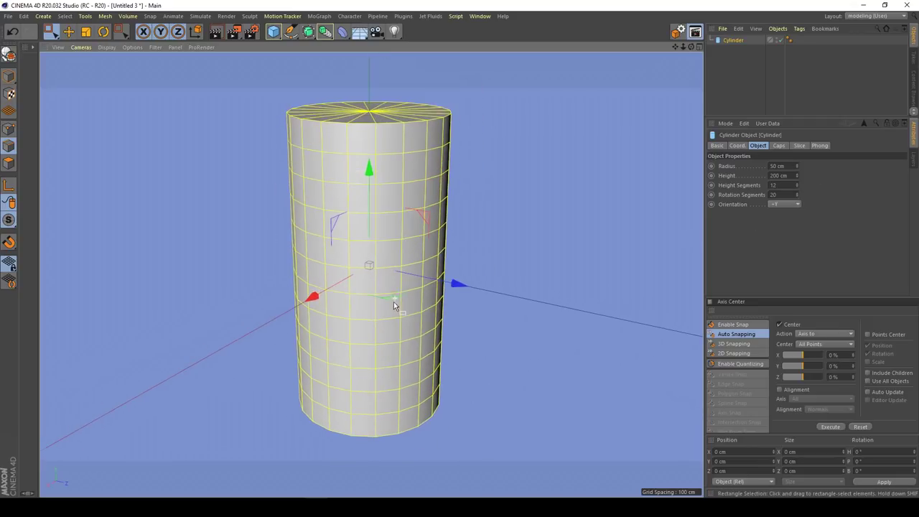
key("c")
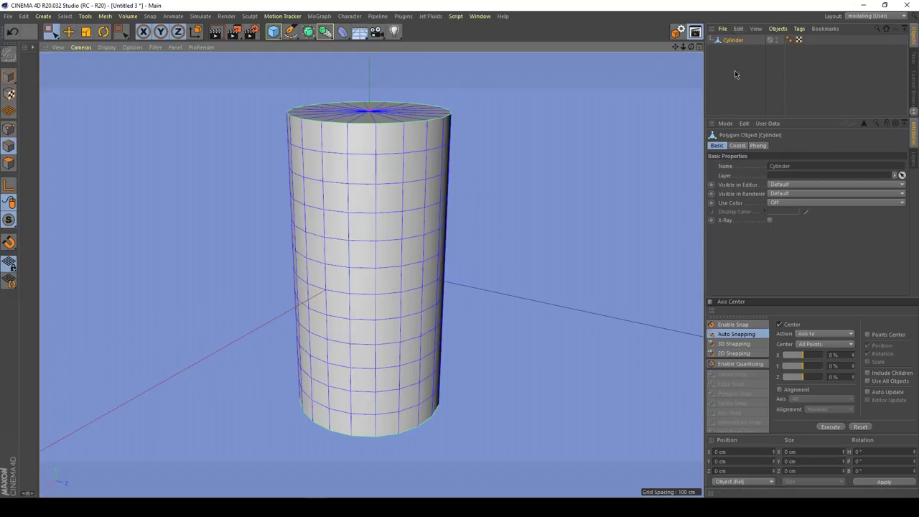
Open the Modeling Settings with the Mesh Checking options and give the object list slightly more height.
left_click_drag(390, 242, 399, 264, "alt")
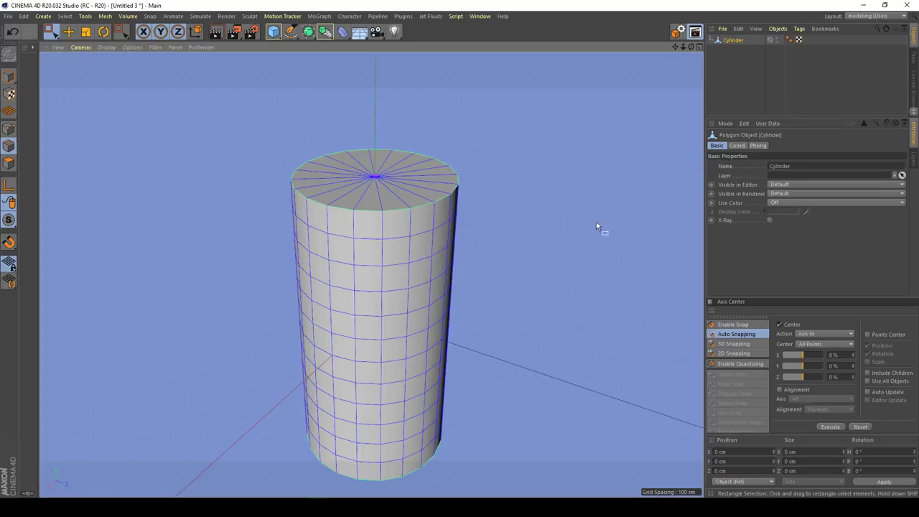
left_click(84, 17)
mouse_move(106, 17)
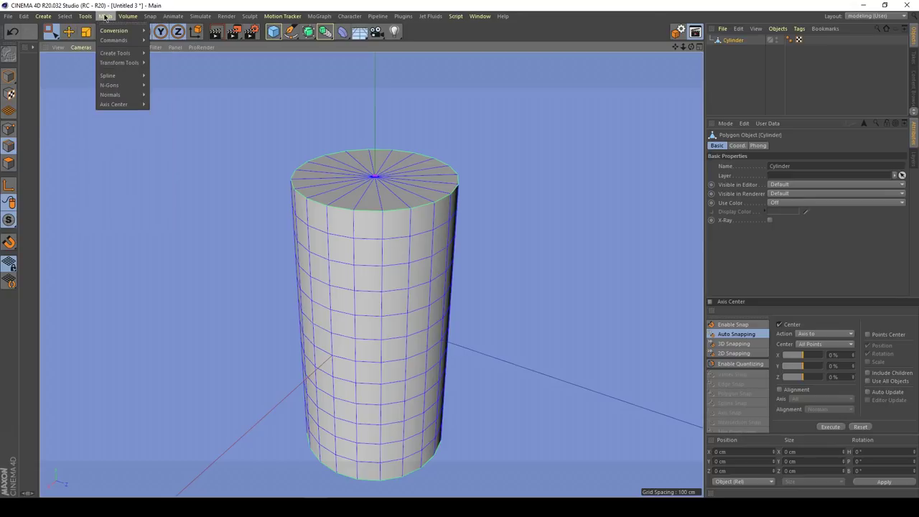
mouse_move(103, 33)
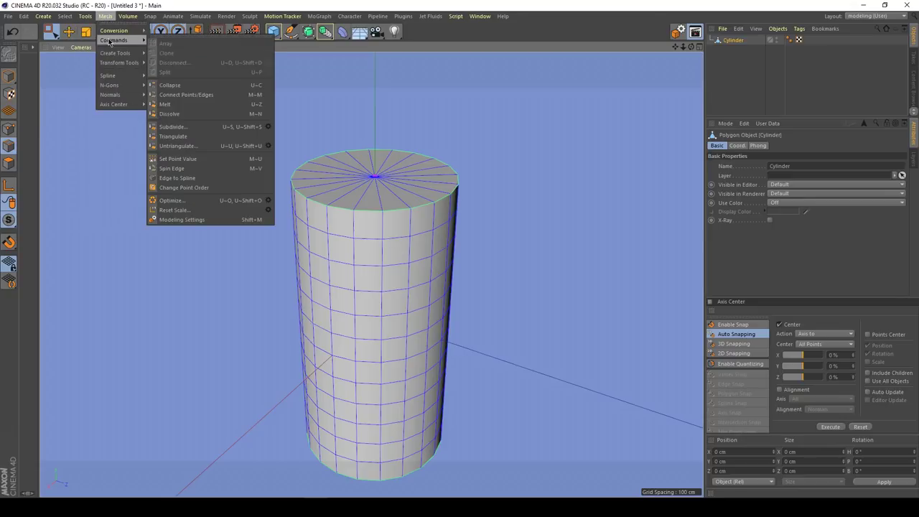
left_click(188, 219)
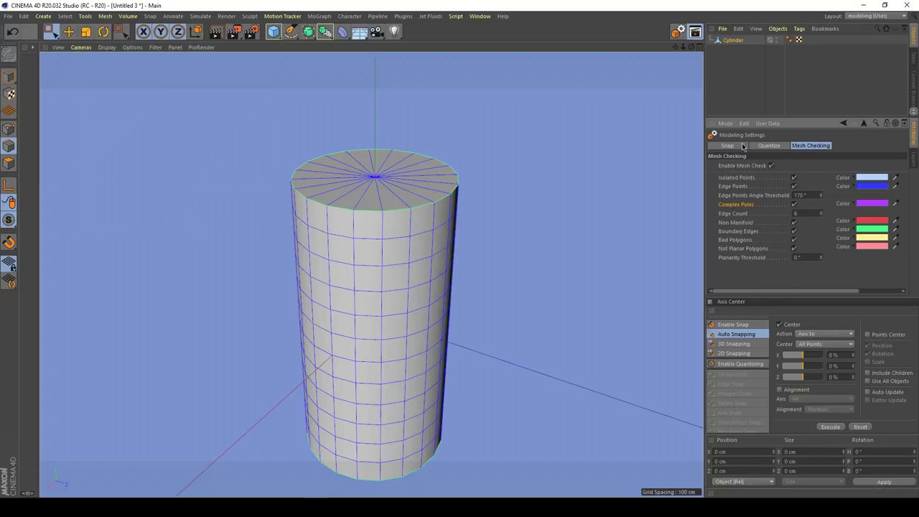
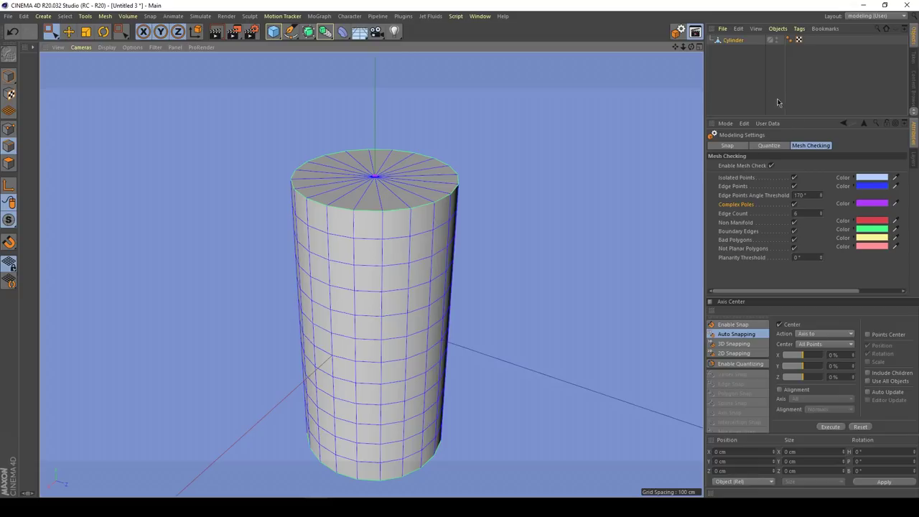
left_click_drag(785, 95, 802, 124)
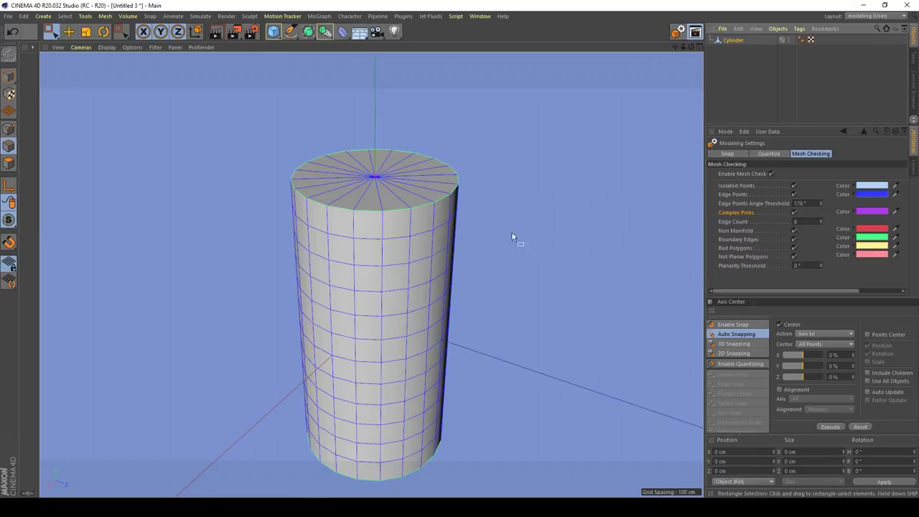
Examine the boundary edges where the cylinder's top cap meets the side wall.
left_click_drag(429, 153, 398, 151, "alt")
scroll(399, 157, "up", 4)
middle_click_drag(418, 177, 422, 231, "alt")
left_click_drag(422, 231, 414, 224, "alt")
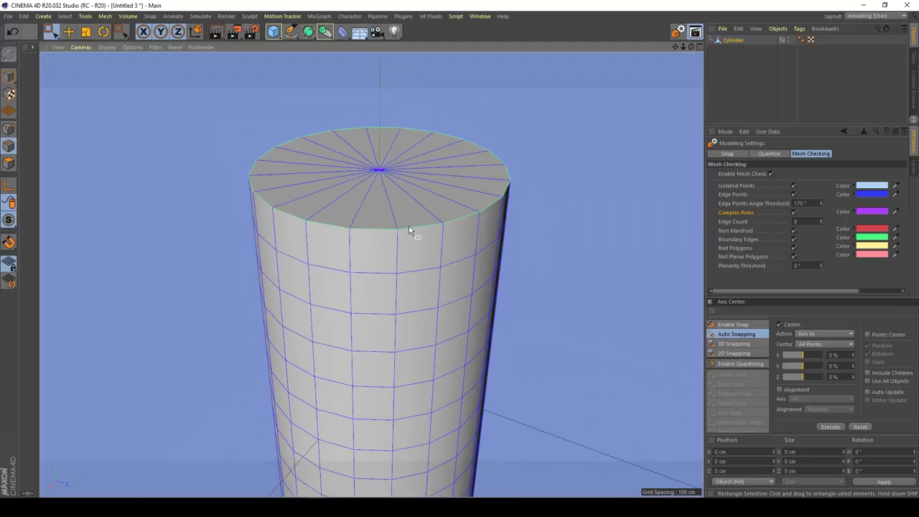
middle_click_drag(409, 225, 410, 218, "alt")
left_click_drag(423, 231, 425, 223, "alt")
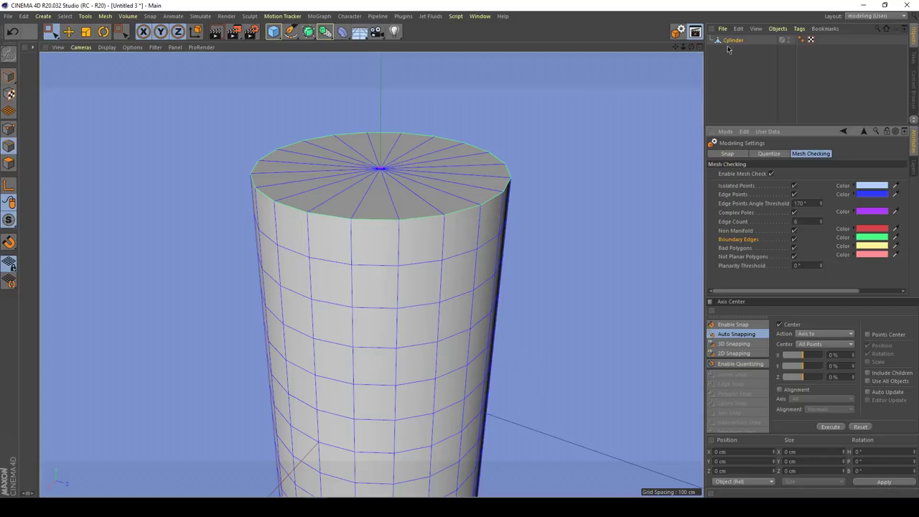
Try lifting the top cap's polygons off the side wall to show they are disconnected, and undo the move.
left_click(574, 157)
left_click(51, 31)
left_click(89, 46)
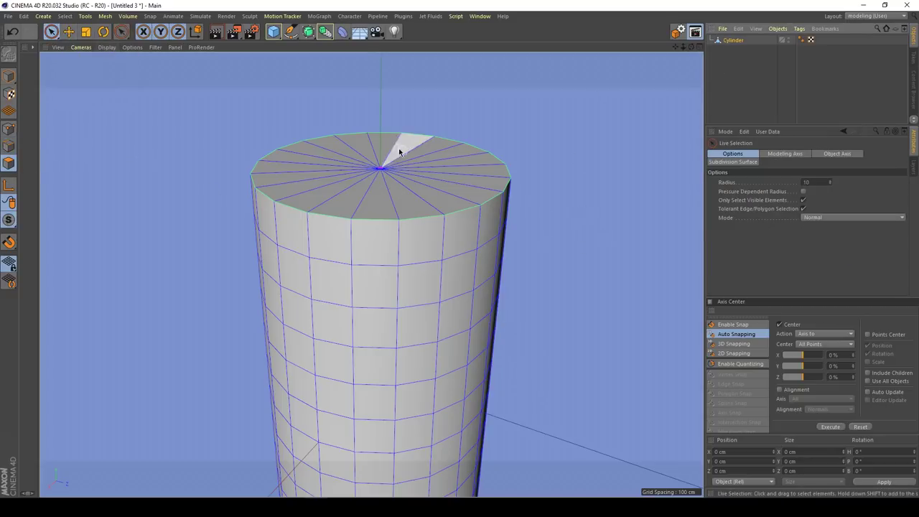
left_click(379, 170)
left_click_drag(382, 123, 387, 53)
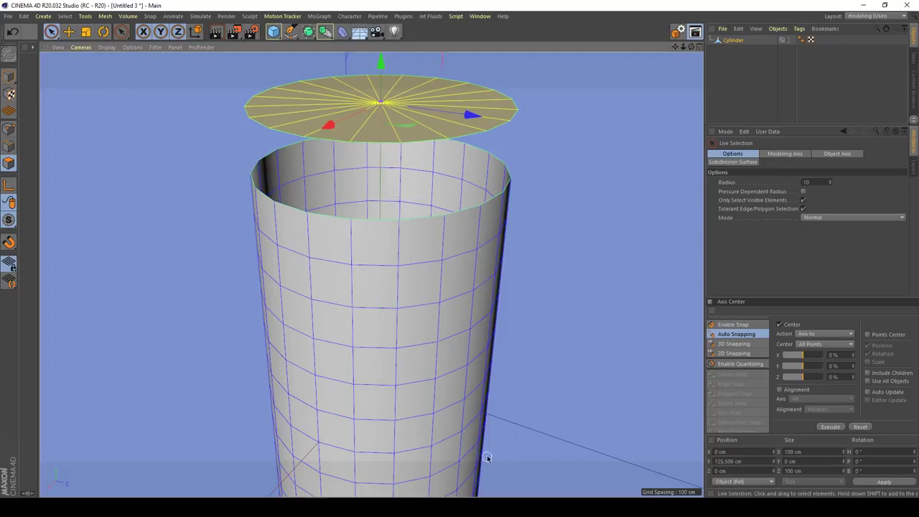
left_click(678, 33)
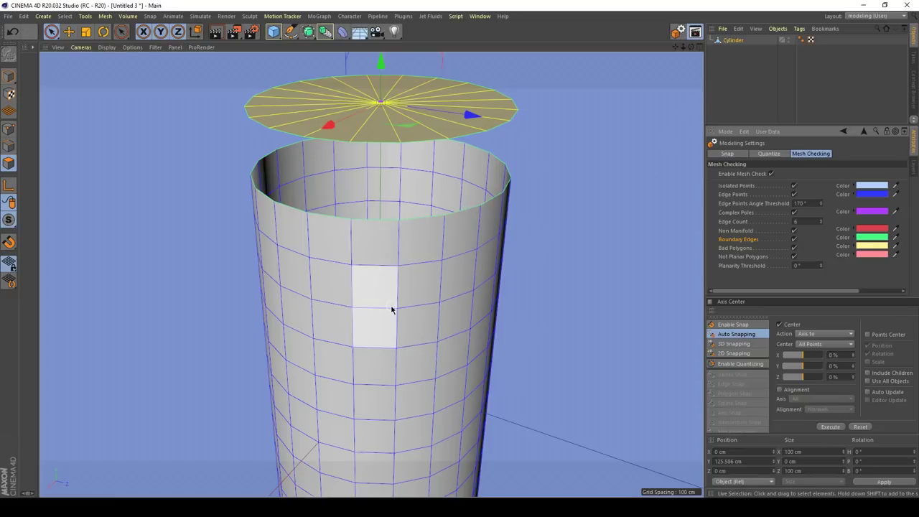
key("ctrl+z")
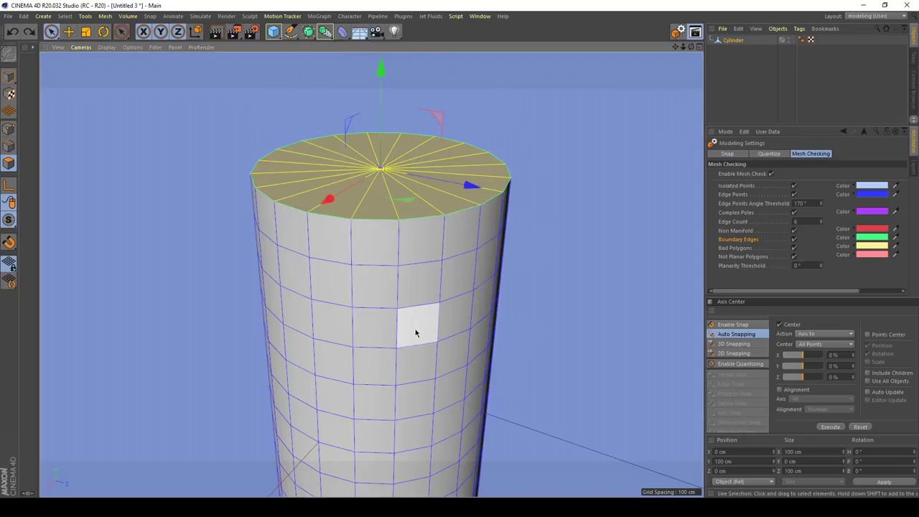
Merge the duplicate points between the caps and the side wall by running Optimize on all points.
left_click(9, 131)
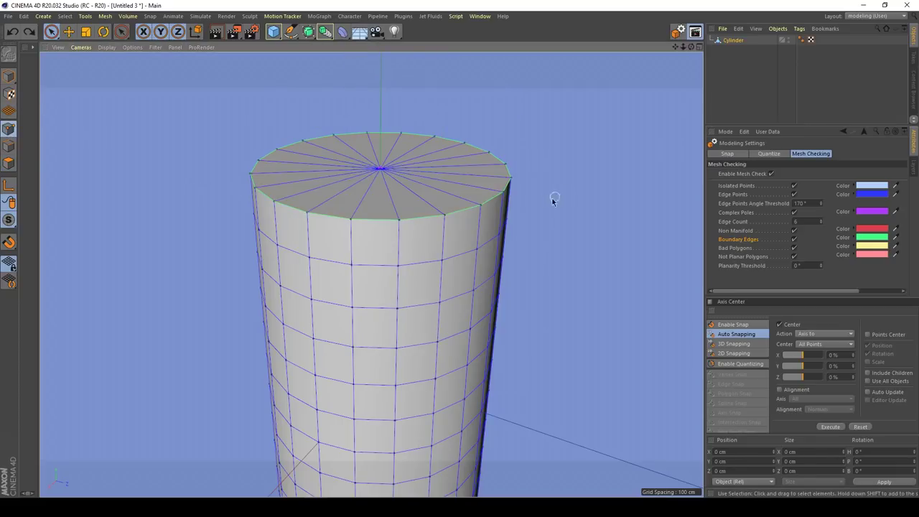
right_click(557, 171)
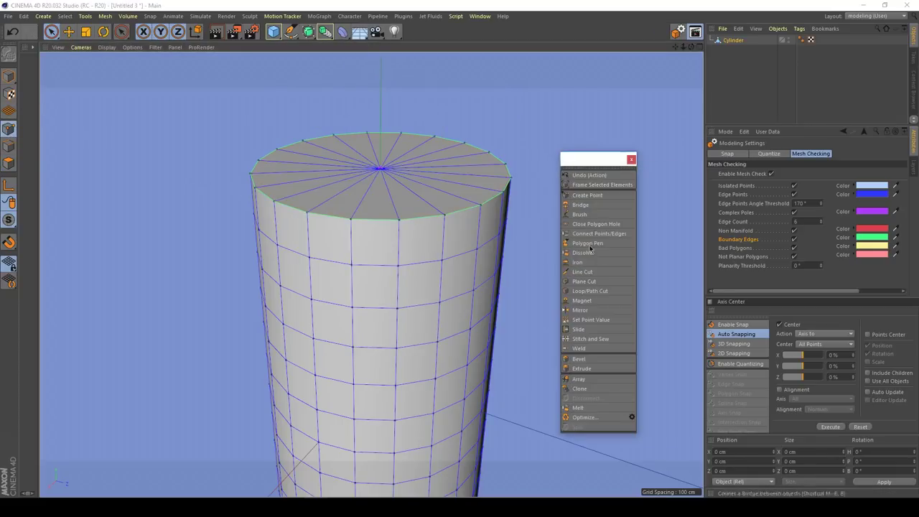
left_click(631, 159)
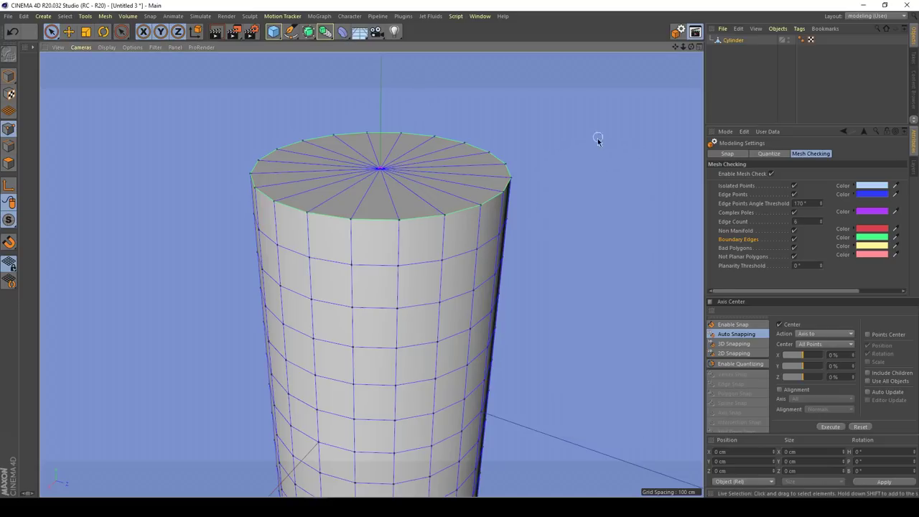
right_click(601, 139)
left_click(622, 399)
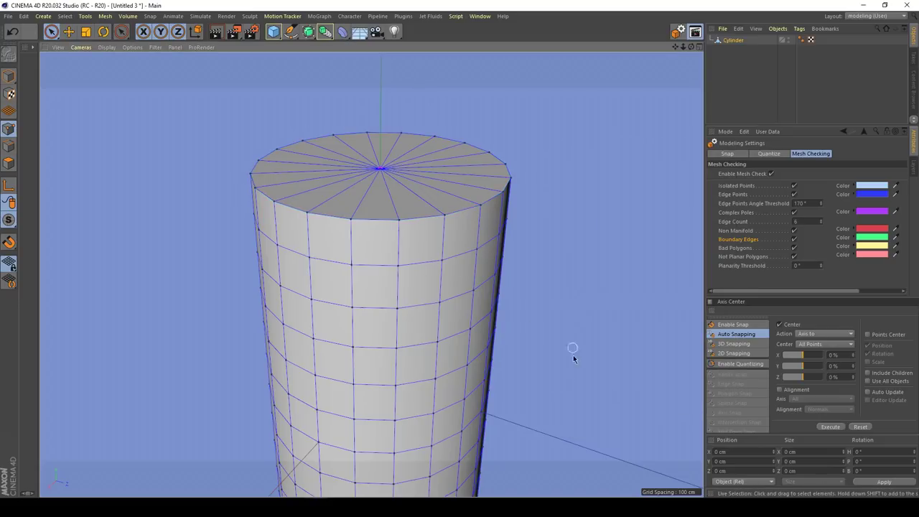
Examine the cylinder's grid of polygons beside the reference picture of the brass knurled knob in the Picture Viewer.
right_click_drag(398, 345, 396, 362, "alt")
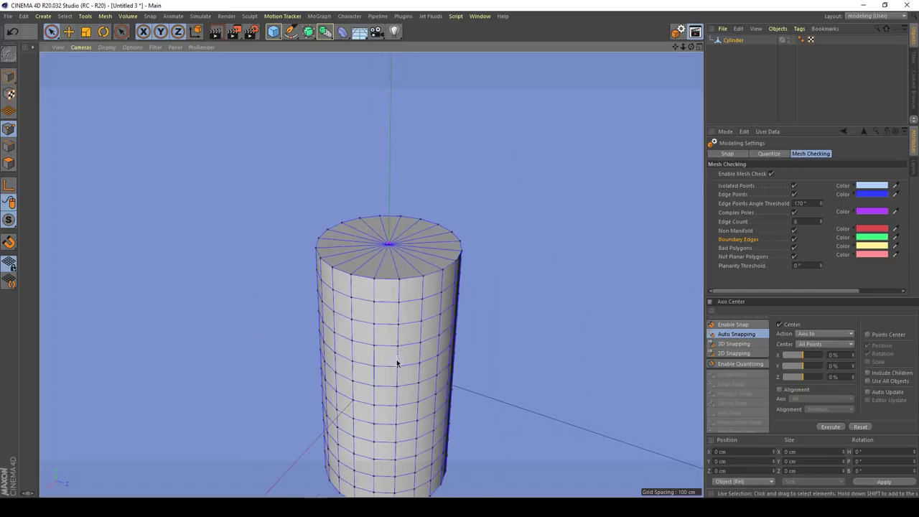
middle_click_drag(395, 363, 388, 326, "alt")
left_click_drag(365, 366, 386, 362, "alt")
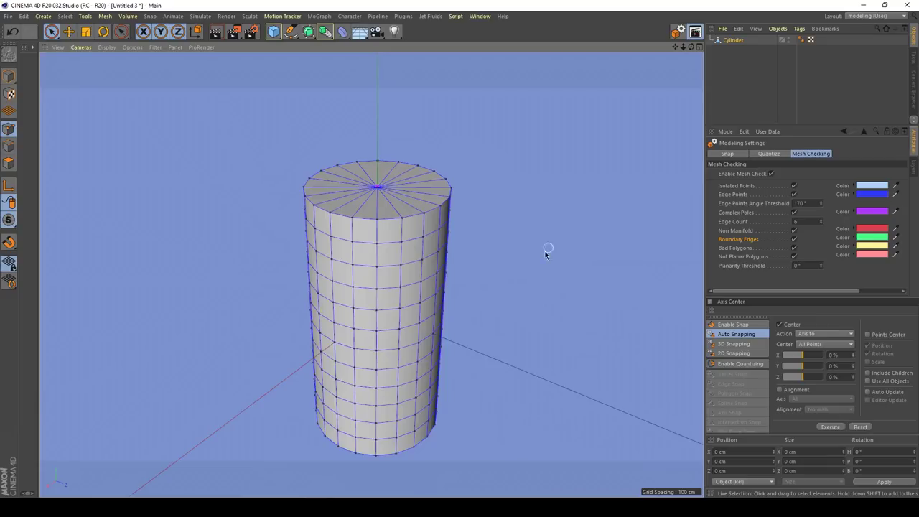
scroll(398, 256, "up", 5)
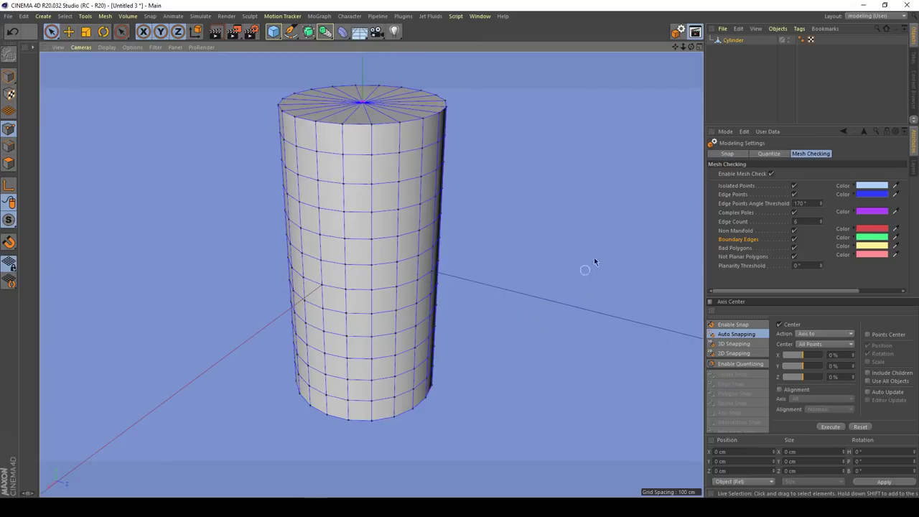
key("alt+Tab")
left_click_drag(632, 25, 698, 124)
middle_click_drag(402, 276, 318, 291, "alt")
mouse_move(621, 271)
left_mouse_down()
mouse_move(611, 253)
mouse_move(603, 272)
mouse_move(624, 272)
left_mouse_up()
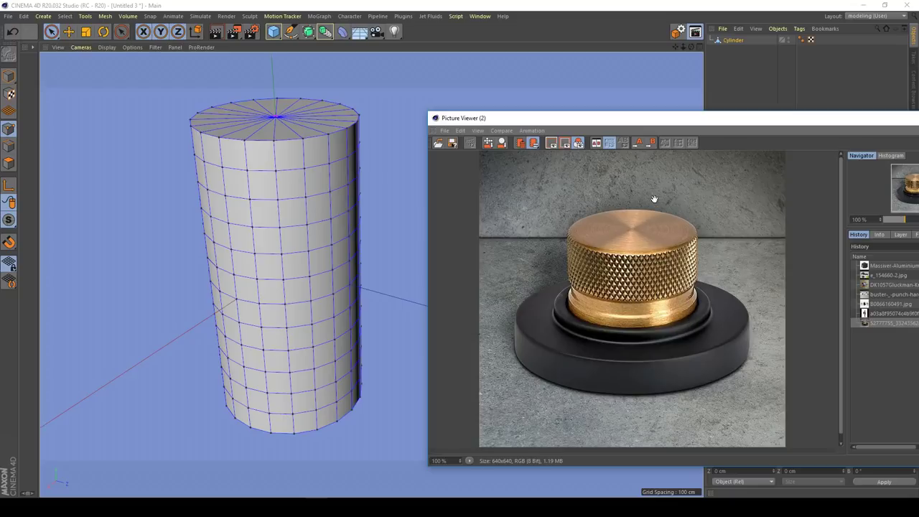
left_click(447, 10)
left_click_drag(871, 121, 669, 135)
left_click(772, 132)
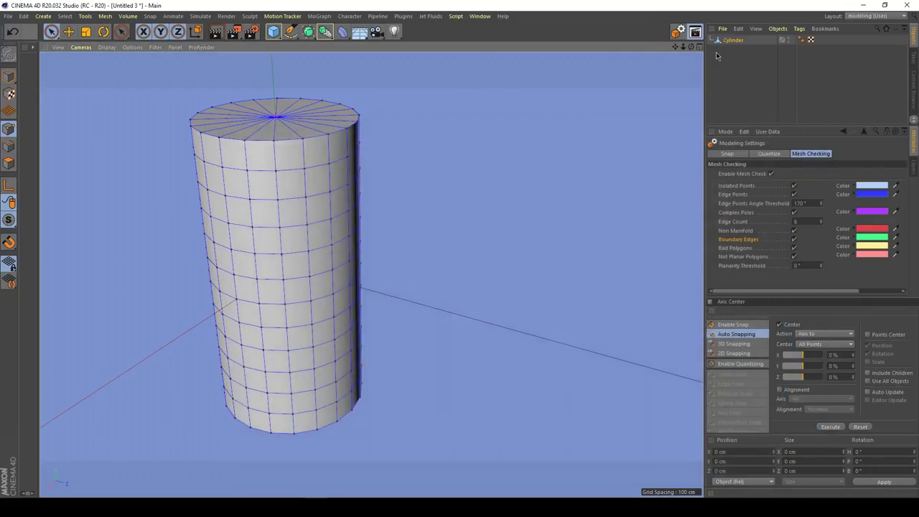
Sketch two sets of crossing diagonal strokes with Doodle Paint over the cylinder's upper half in the right view.
left_click(700, 48)
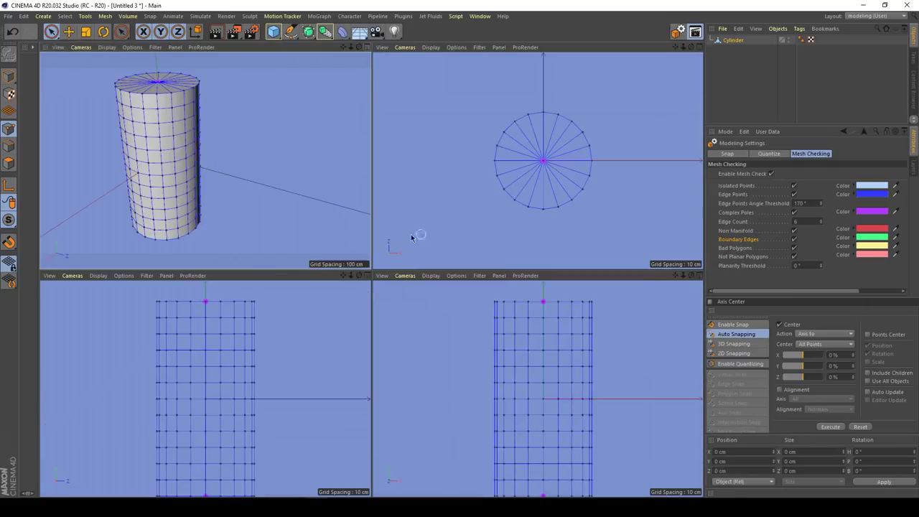
left_click(367, 275)
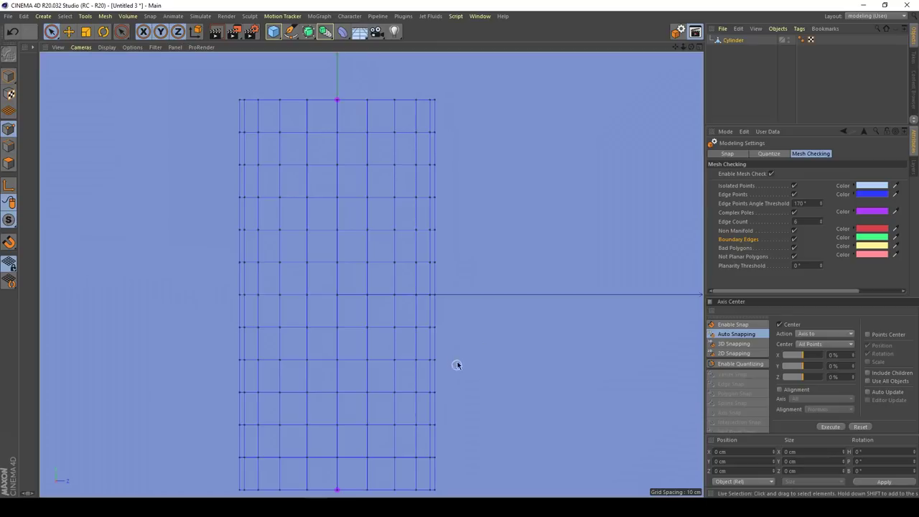
left_click(85, 17)
left_click(86, 17)
left_click(85, 17)
mouse_move(107, 124)
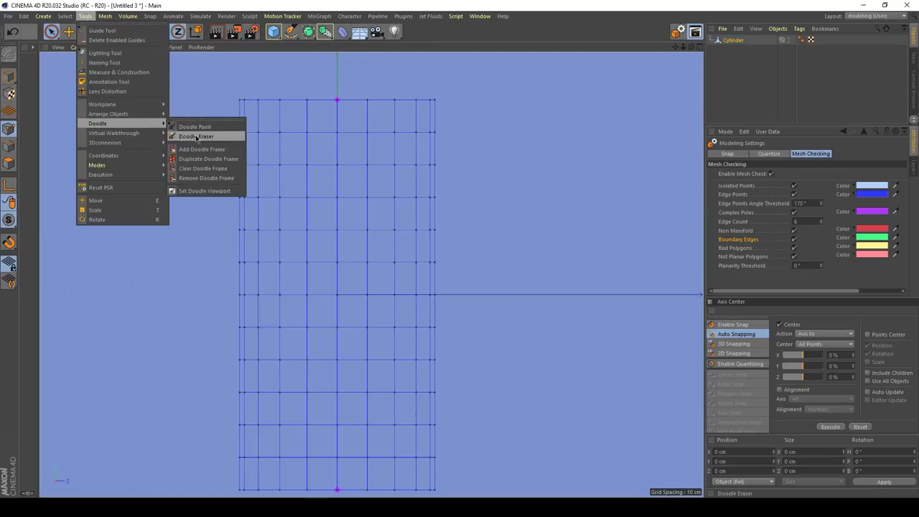
left_click(201, 127)
left_click_drag(276, 130, 414, 281)
left_click_drag(270, 153, 403, 300)
left_click_drag(337, 127, 277, 203)
left_click_drag(375, 131, 281, 237)
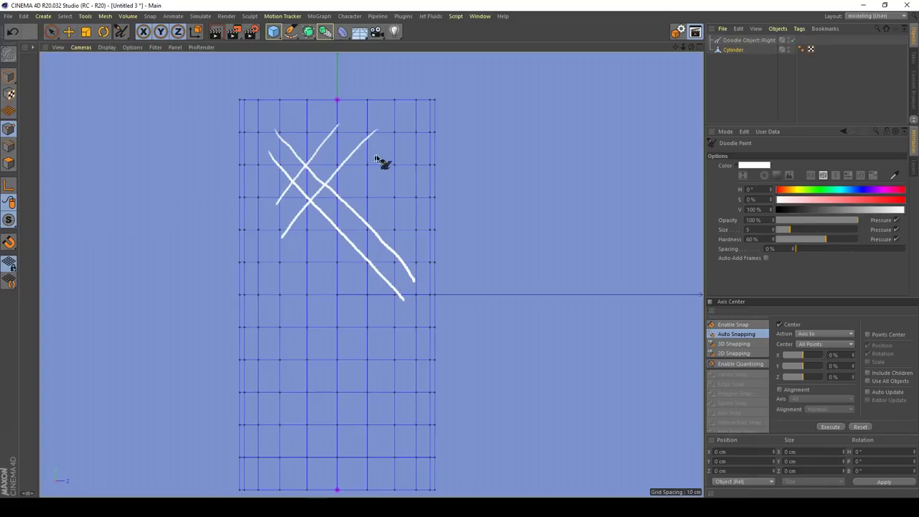
mouse_move(400, 130)
left_mouse_down()
mouse_move(345, 211)
mouse_move(282, 275)
left_mouse_up()
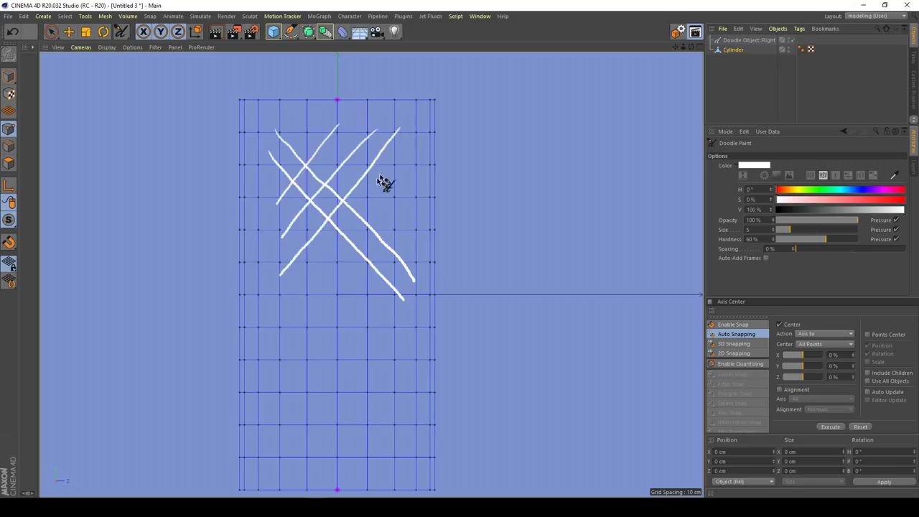
mouse_move(399, 163)
left_mouse_down()
mouse_move(357, 225)
mouse_move(285, 298)
left_mouse_up()
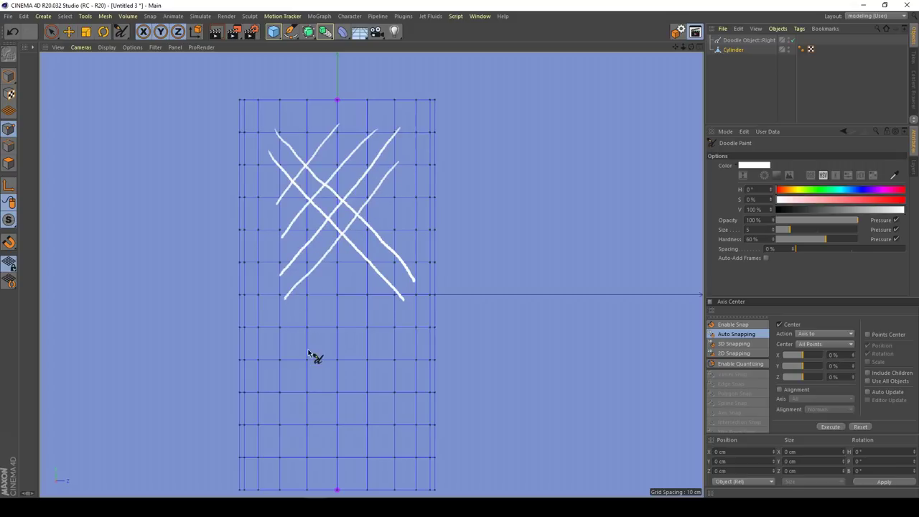
left_click_drag(268, 193, 373, 298)
left_click_drag(267, 223, 343, 298)
left_click_drag(302, 124, 399, 230)
mouse_move(311, 300)
left_mouse_down()
mouse_move(387, 226)
mouse_move(415, 169)
left_mouse_up()
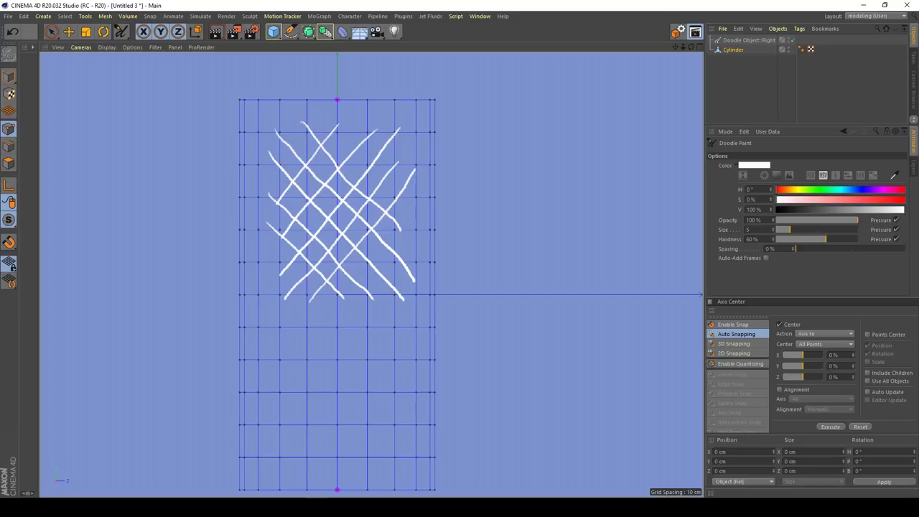
Delete the doodle object and reselect the cylinder in the perspective view.
left_click(750, 41)
key("Delete")
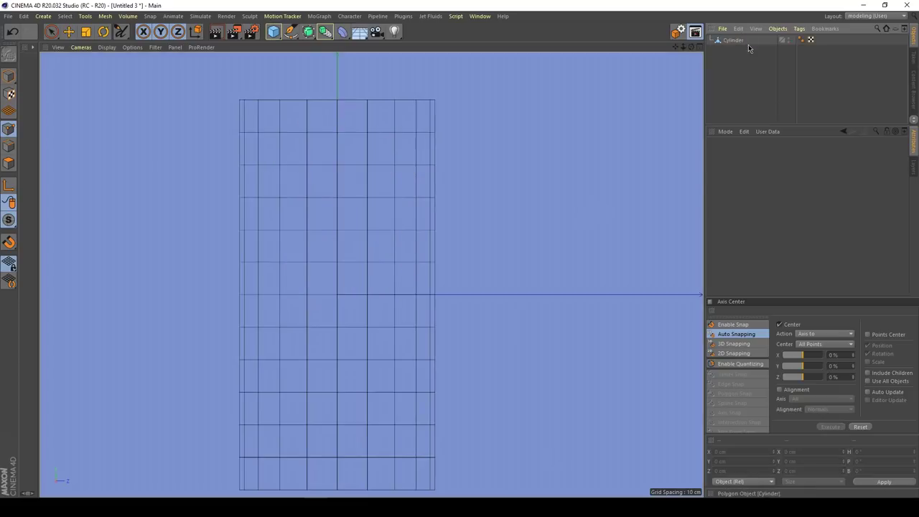
key("F1")
left_click(728, 41)
Pick a single point on the cylinder's side wall with Live Selection and examine the surrounding grid.
middle_click_drag(333, 280, 441, 297, "alt")
left_click(51, 31)
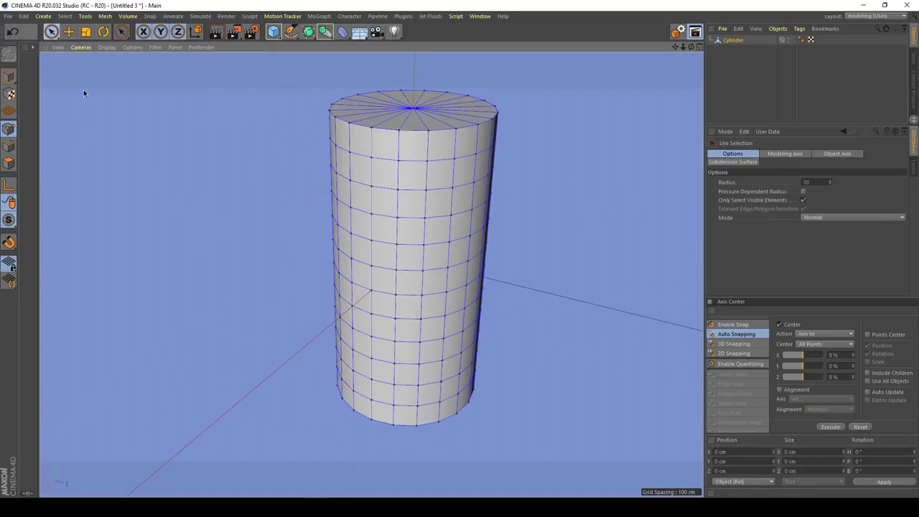
left_click(425, 218)
middle_click_drag(424, 312, 410, 309, "alt")
left_click_drag(383, 258, 386, 261, "alt")
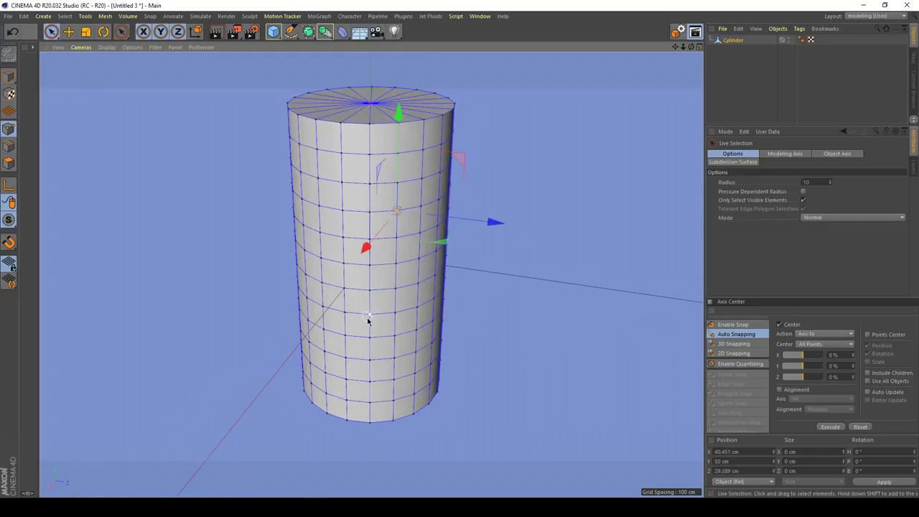
mouse_move(380, 333)
left_mouse_down("alt")
mouse_move(381, 317)
mouse_move(374, 324)
left_mouse_up("alt")
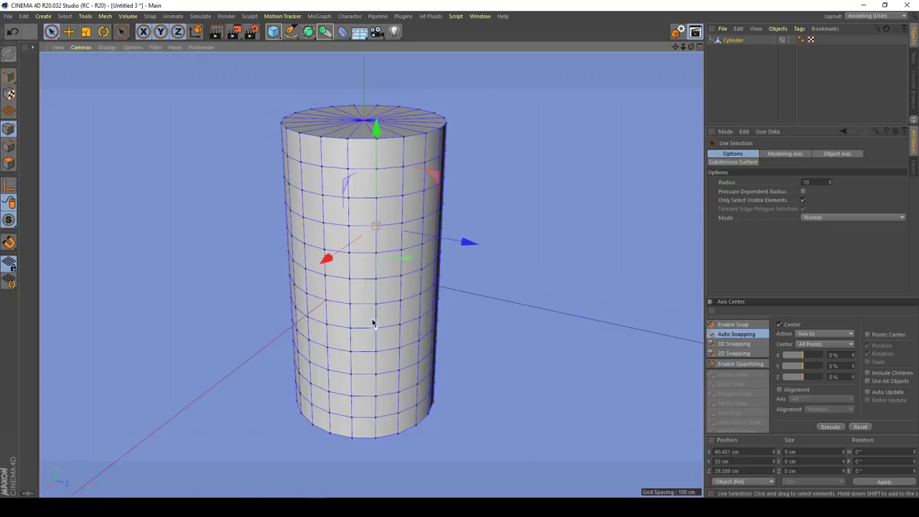
scroll(386, 317, "up", 3)
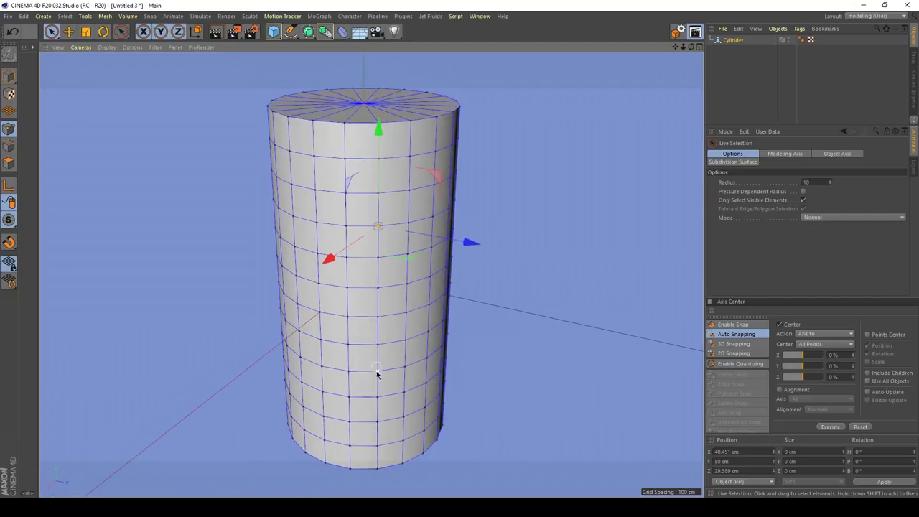
In the right view, rectangle-select all side-wall points except the two outermost rows at each end, including hidden points.
key("F4")
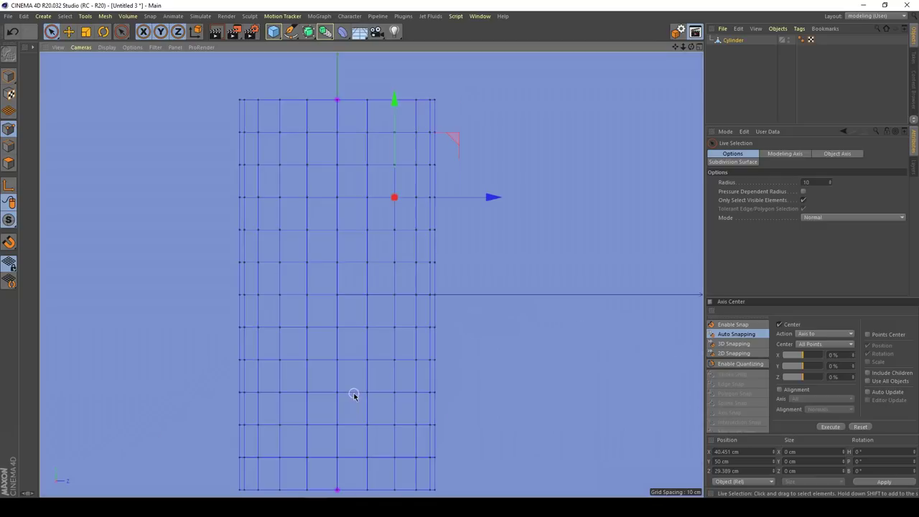
left_click(51, 31)
left_click(86, 61)
scroll(385, 287, "down", 2)
scroll(386, 288, "down", 2)
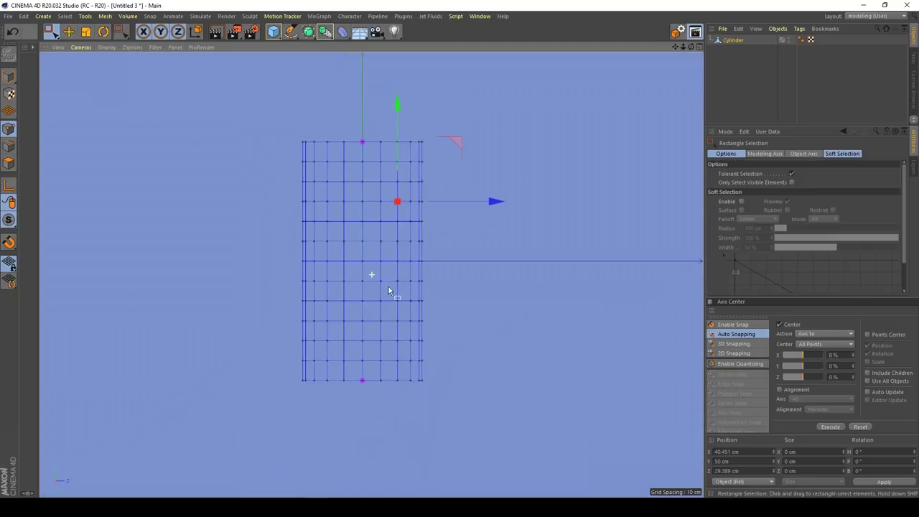
left_click_drag(289, 176, 506, 362)
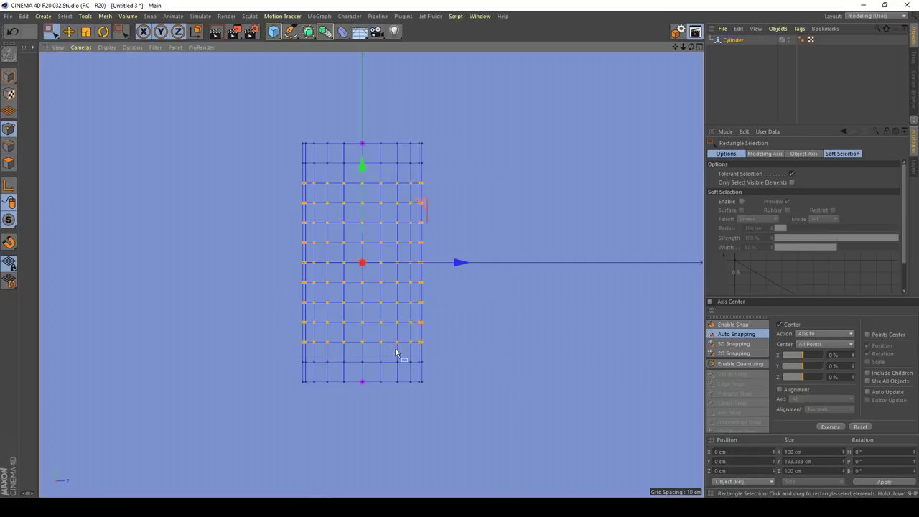
scroll(393, 341, "up", 2)
middle_click_drag(402, 342, 403, 351, "alt")
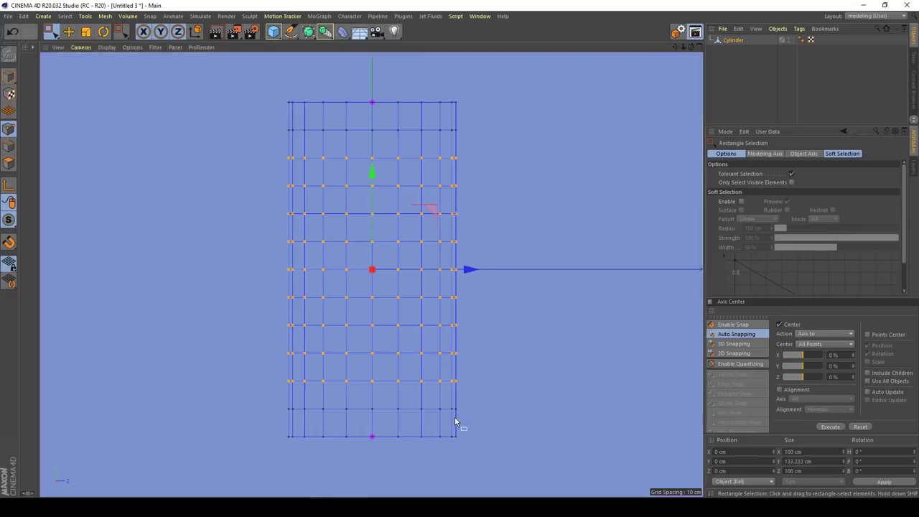
Bevel the selected side-wall points in the perspective view with an offset of about 7.9 cm to form a diamond pattern.
key("F1")
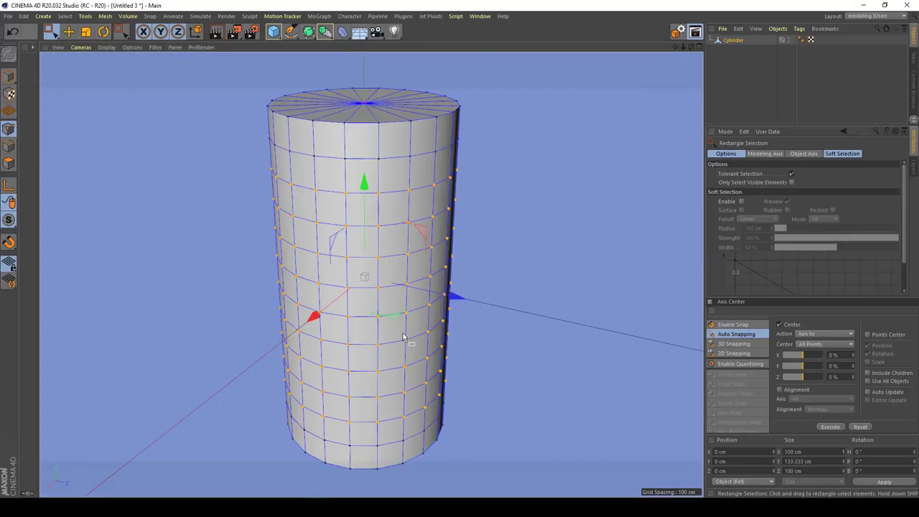
middle_click_drag(371, 228, 391, 247, "alt")
scroll(407, 223, "down", 2)
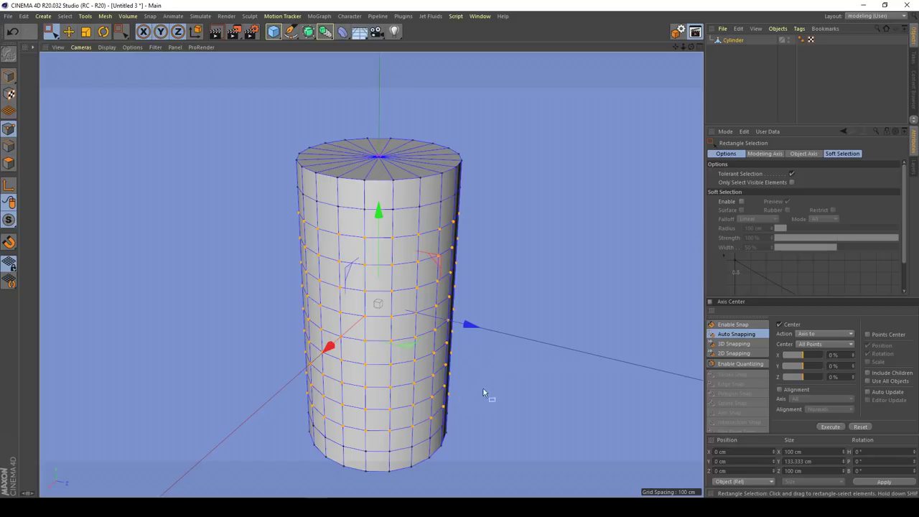
scroll(426, 205, "up", 5)
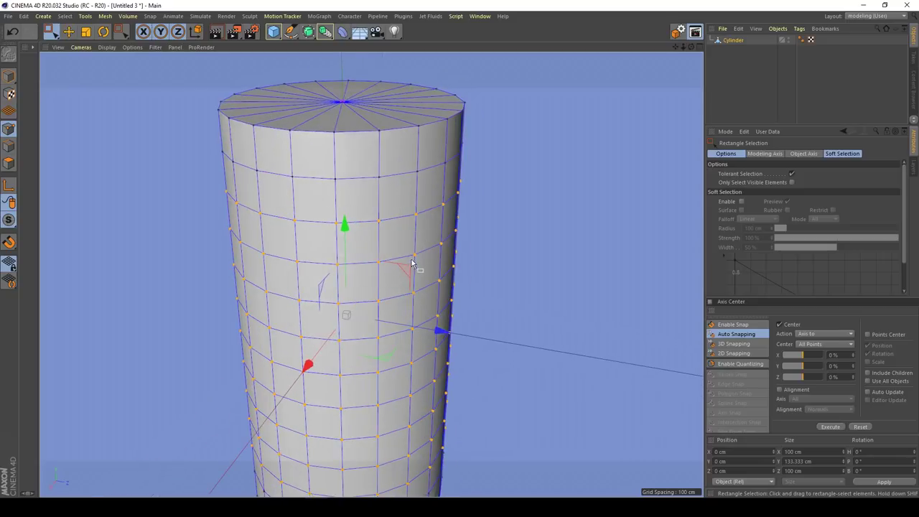
right_click(508, 172)
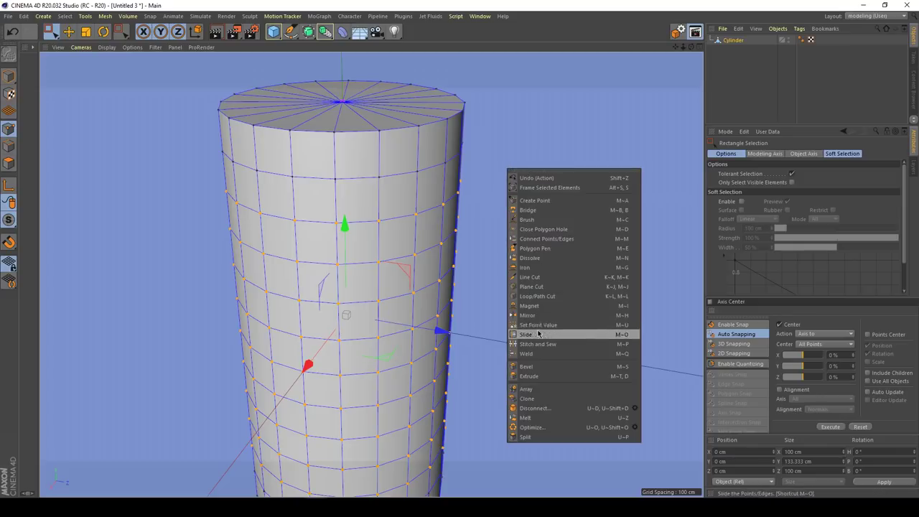
left_click(526, 367)
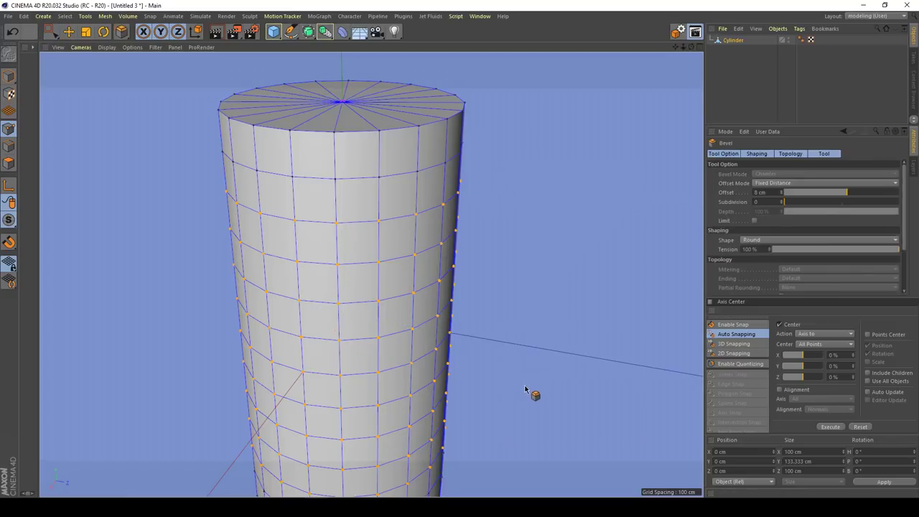
mouse_move(483, 301)
left_mouse_down()
mouse_move(480, 328)
mouse_move(500, 301)
mouse_move(571, 250)
mouse_move(516, 297)
mouse_move(513, 314)
left_mouse_up()
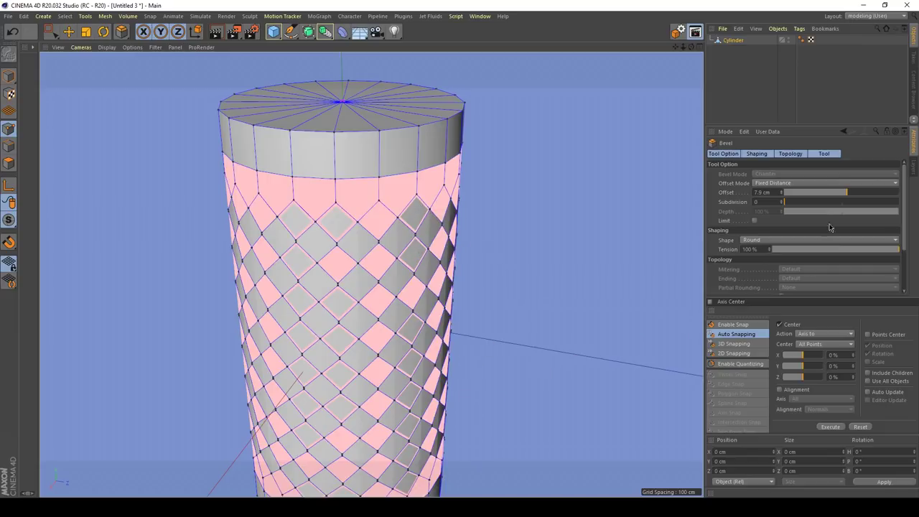
Set the bevel offset to 9 cm and enable Limit for the side-wall points.
left_click_drag(844, 190, 847, 195)
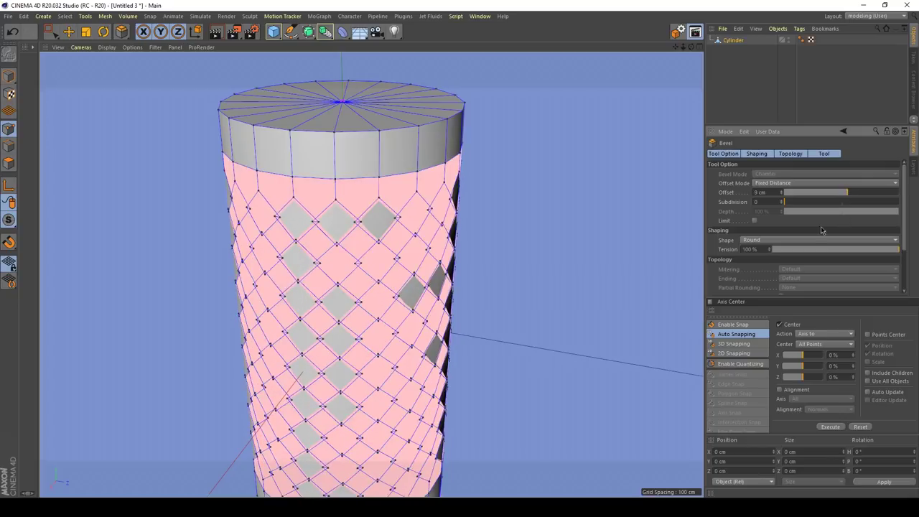
scroll(404, 244, "up", 8)
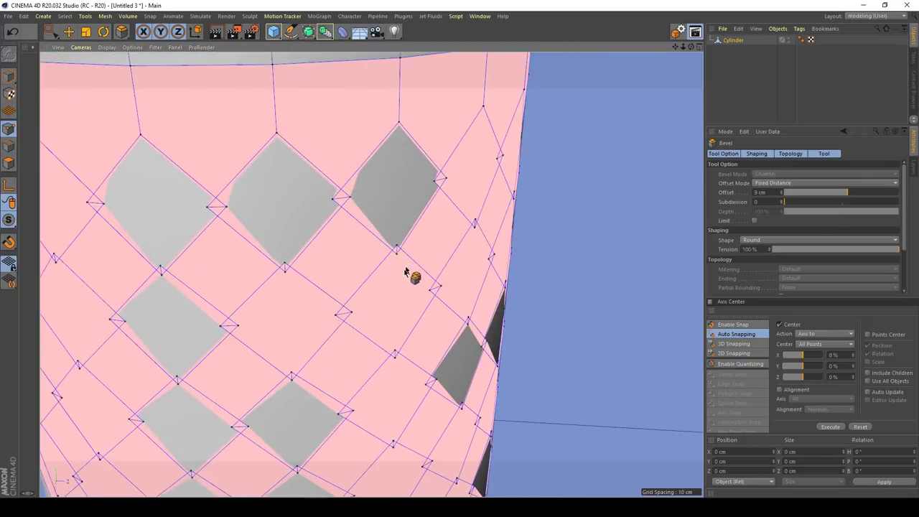
scroll(406, 269, "down", 5)
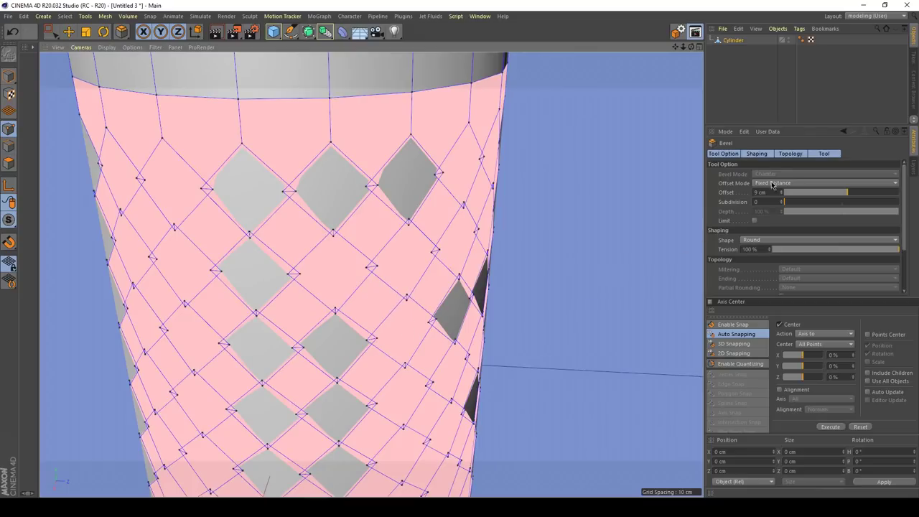
left_click(755, 221)
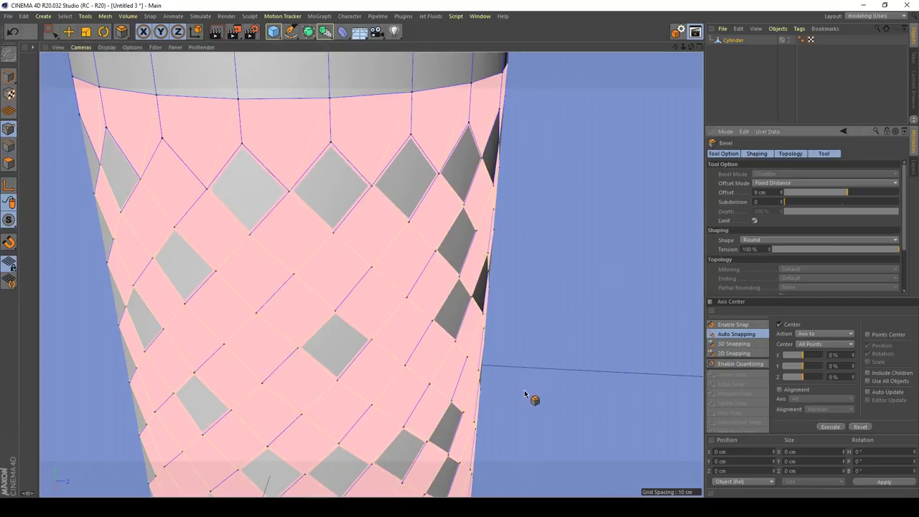
scroll(388, 330, "down", 4)
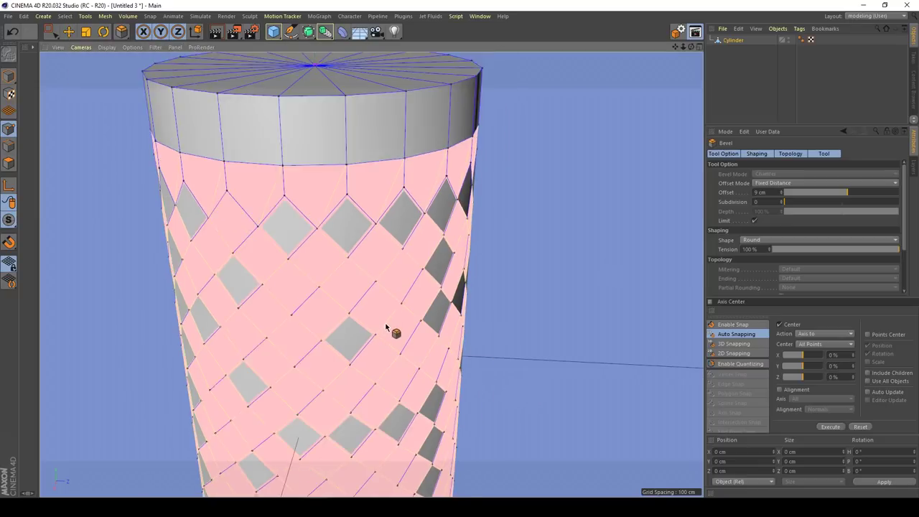
scroll(409, 298, "down", 2)
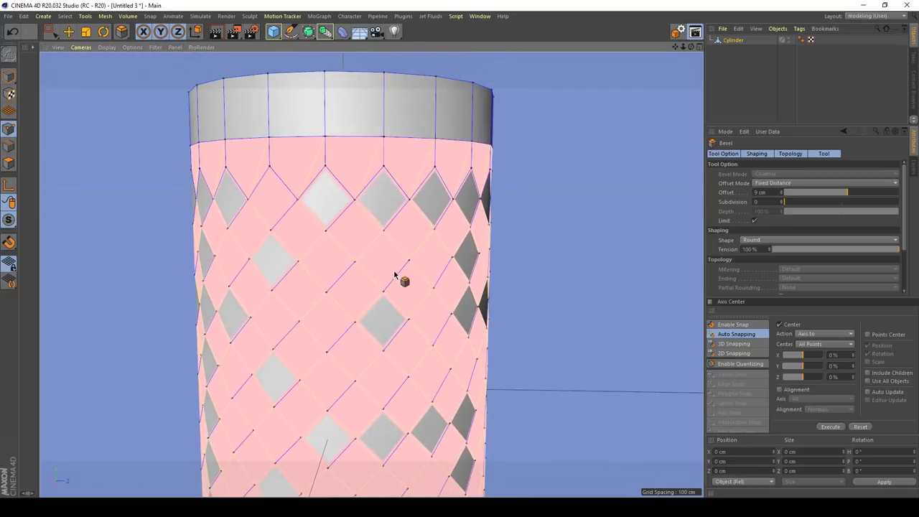
Examine the limited bevel's diamond pattern along the cylinder and compare it with the knurled brass knob reference image.
scroll(405, 280, "up", 5)
scroll(417, 255, "down", 3)
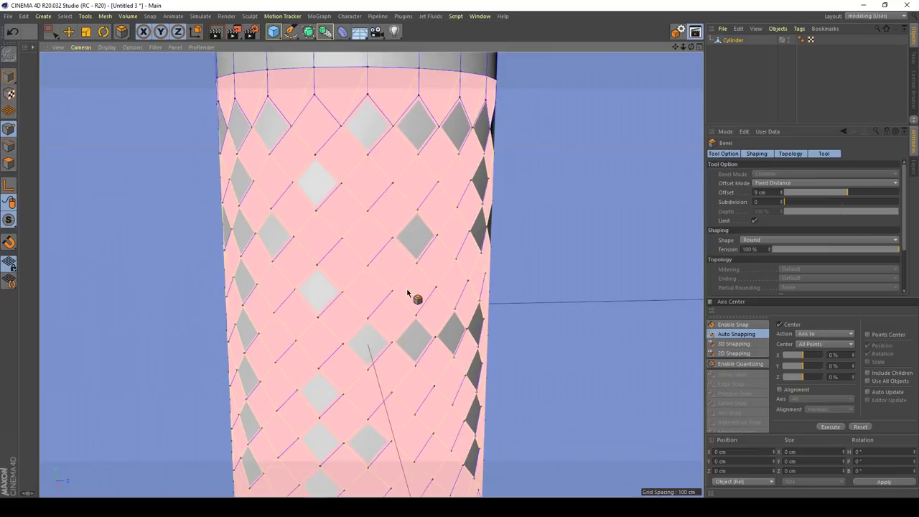
middle_click_drag(404, 294, 422, 305, "alt")
scroll(408, 295, "down", 2)
scroll(424, 307, "down", 3)
scroll(413, 345, "up", 1)
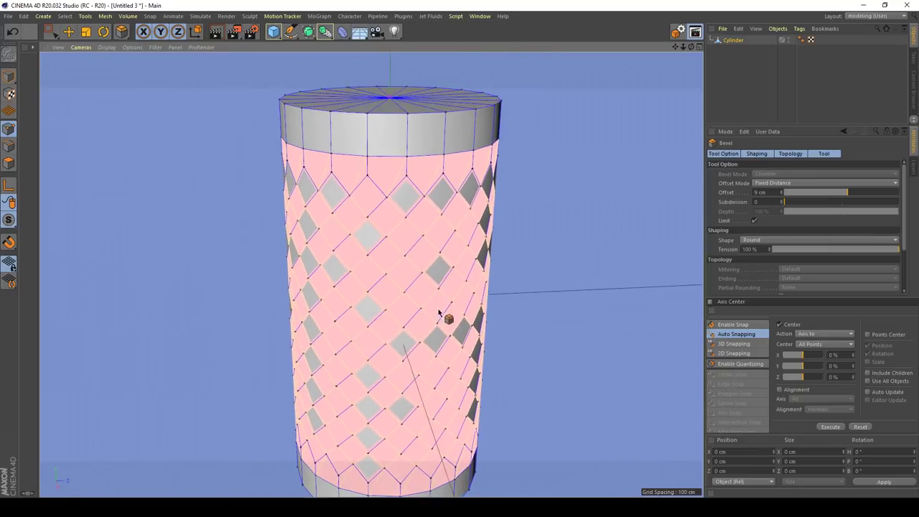
scroll(431, 316, "up", 2)
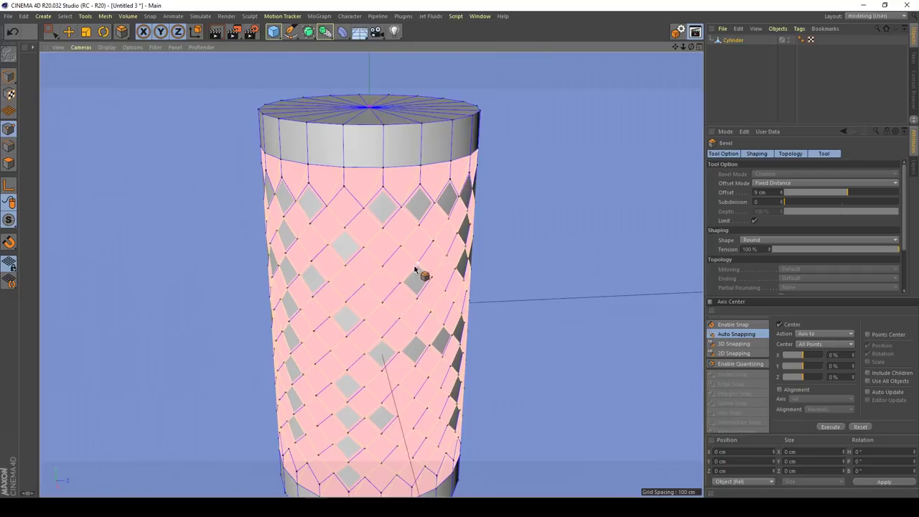
scroll(424, 265, "up", 2)
left_click_drag(411, 256, 421, 245, "alt")
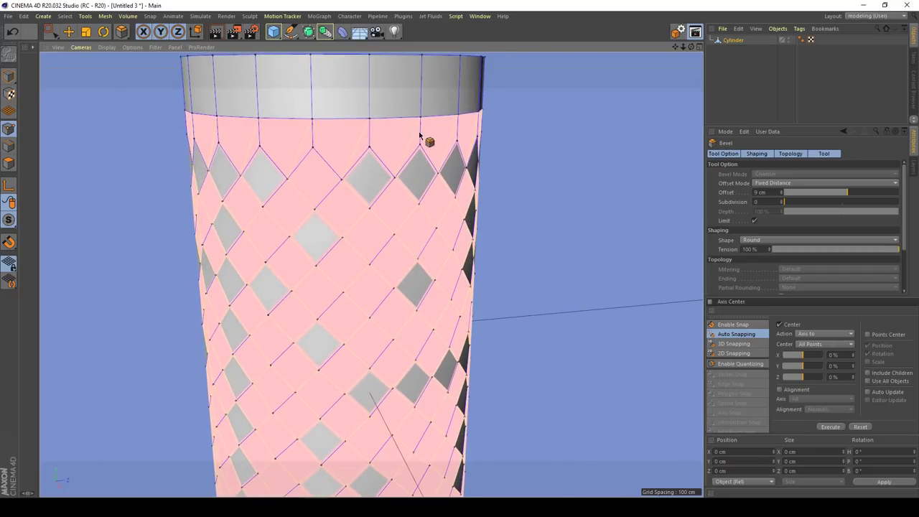
left_click(694, 32)
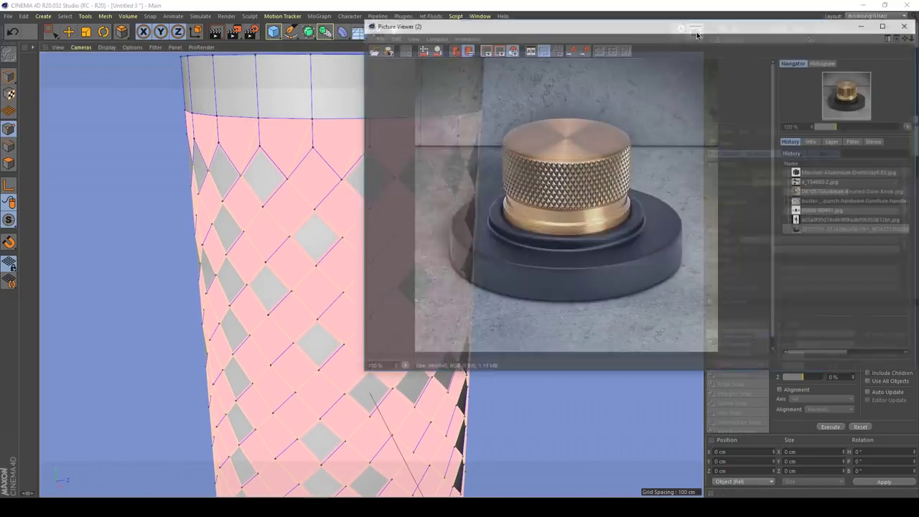
left_click(907, 24)
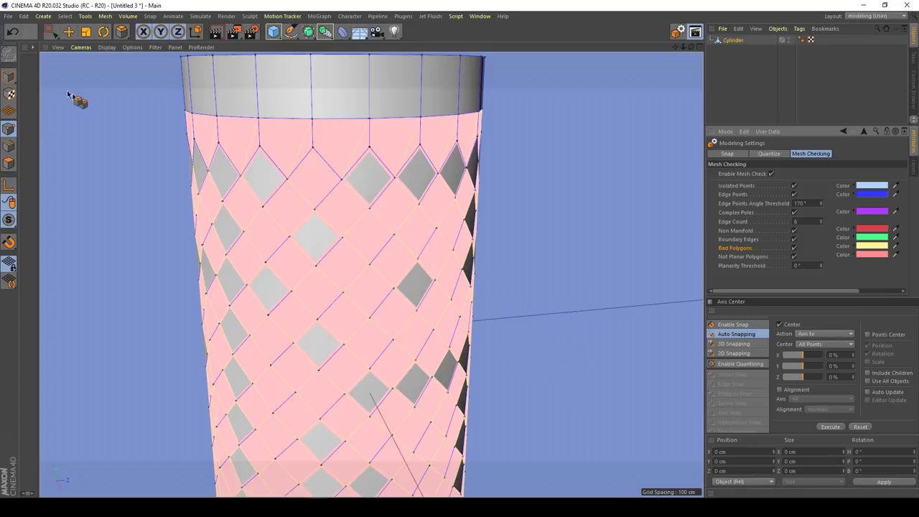
Activate Live Selection and optimize the cylinder mesh to merge the overlapping points of the diamond pattern.
left_click_drag(51, 31, 80, 45)
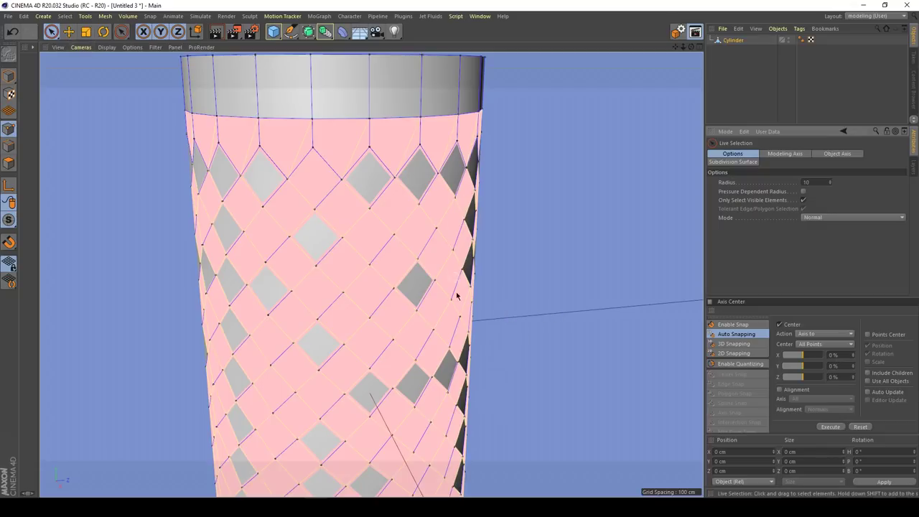
scroll(424, 283, "up", 5)
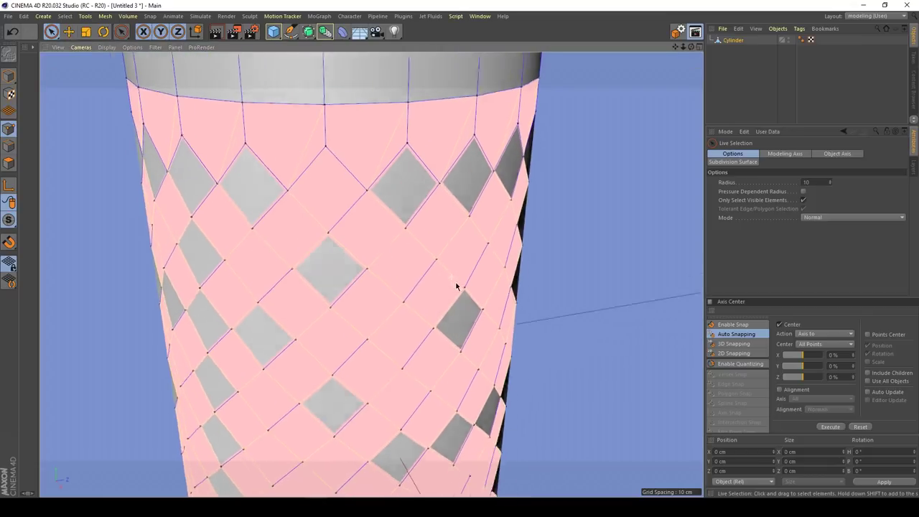
scroll(456, 285, "up", 5)
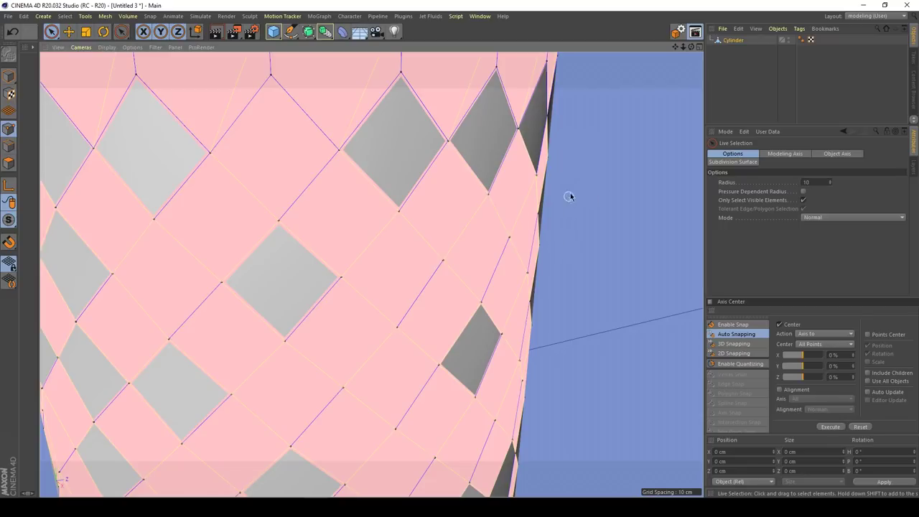
right_click(585, 162)
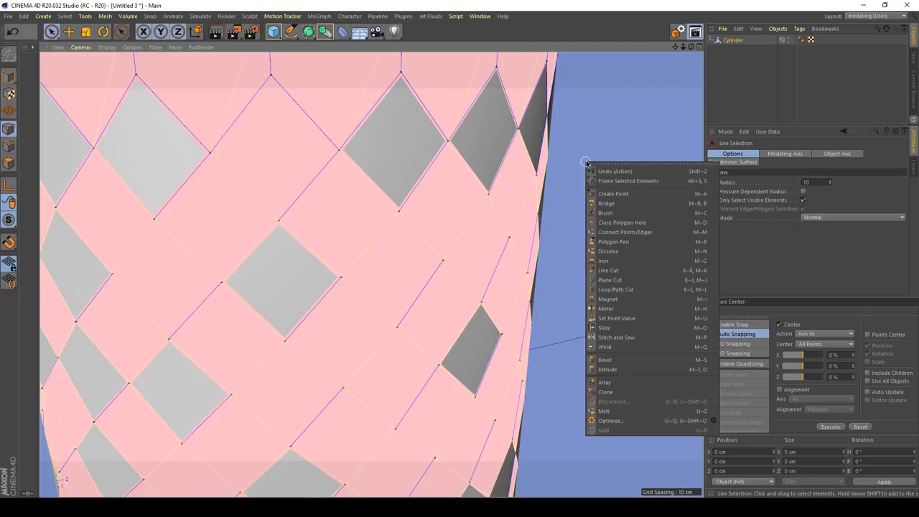
left_click(626, 423)
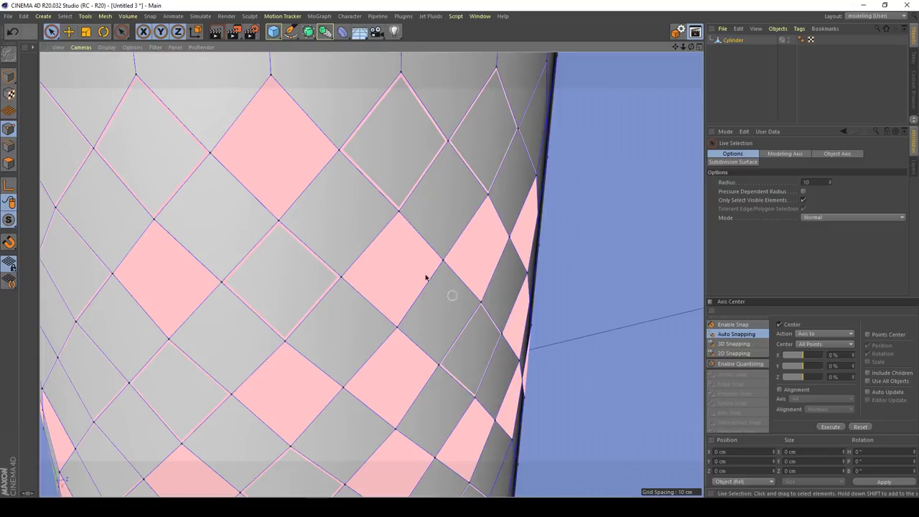
scroll(451, 269, "down", 6)
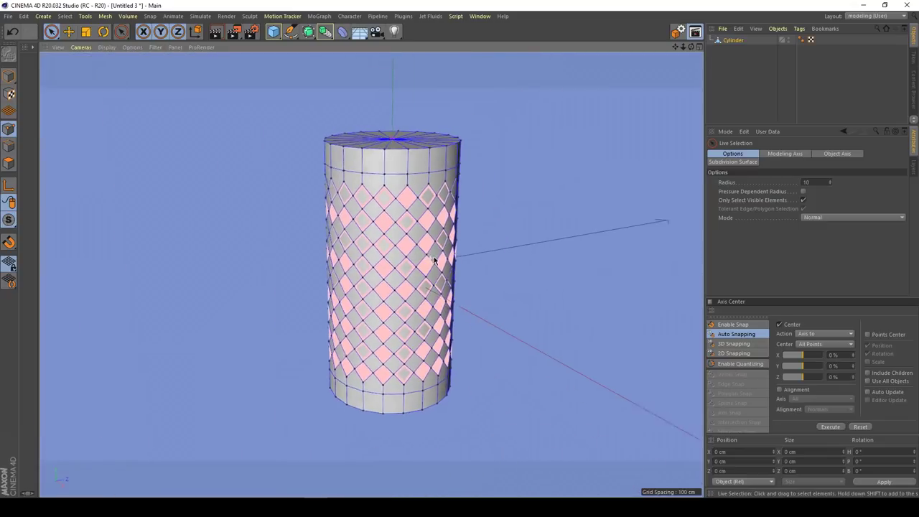
scroll(437, 301, "up", 3)
scroll(440, 270, "up", 3)
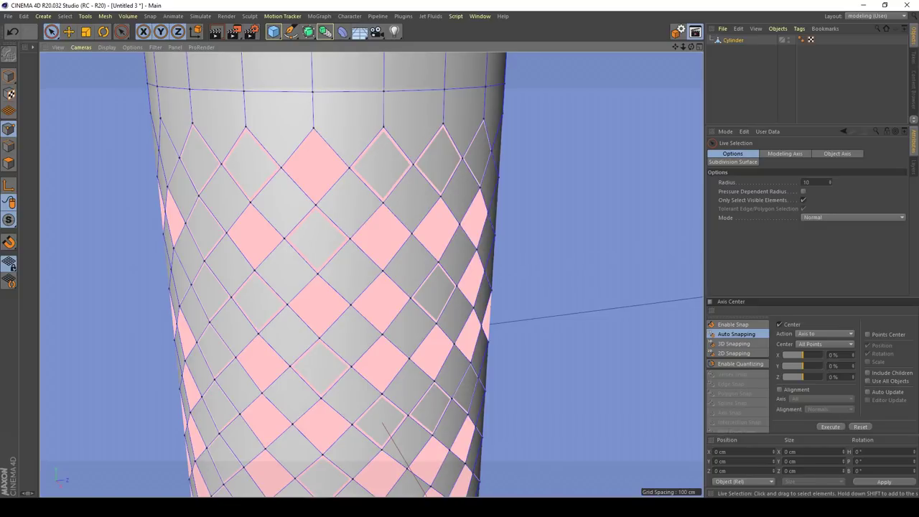
Check the tolerance in the Optimize options and cancel the dialog.
right_click(581, 239)
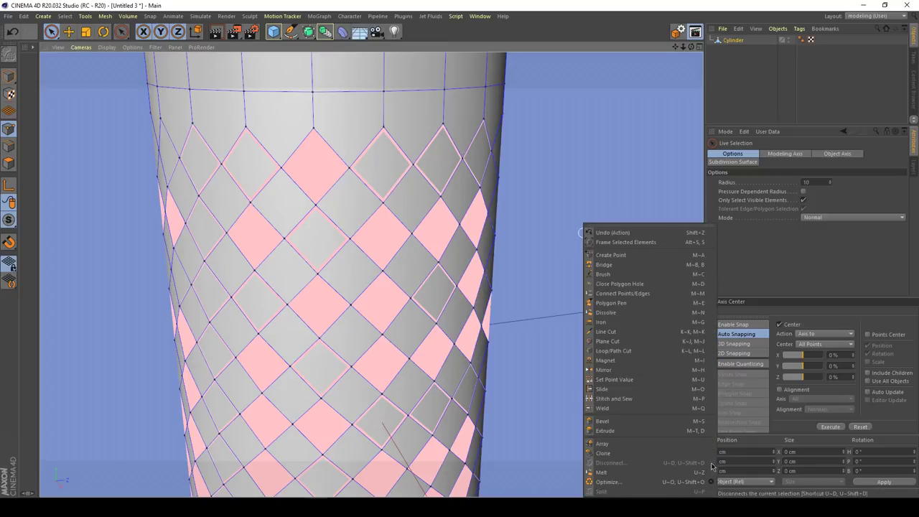
left_click(687, 467)
left_click_drag(696, 435, 594, 225)
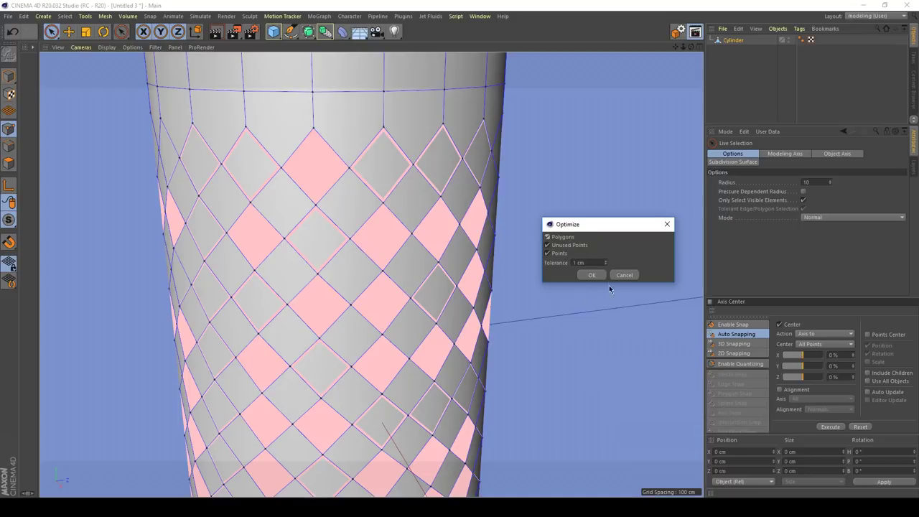
double_click(593, 263)
left_click(620, 277)
Examine the highlighted diamond faces on the side wall, including up close at a shallow angle along the surface.
middle_click_drag(423, 236, 427, 258, "alt")
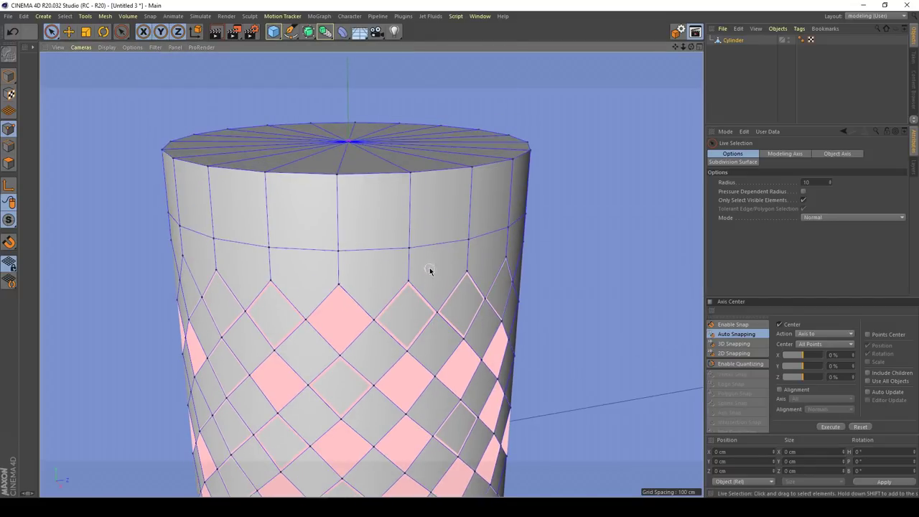
scroll(429, 271, "down", 5)
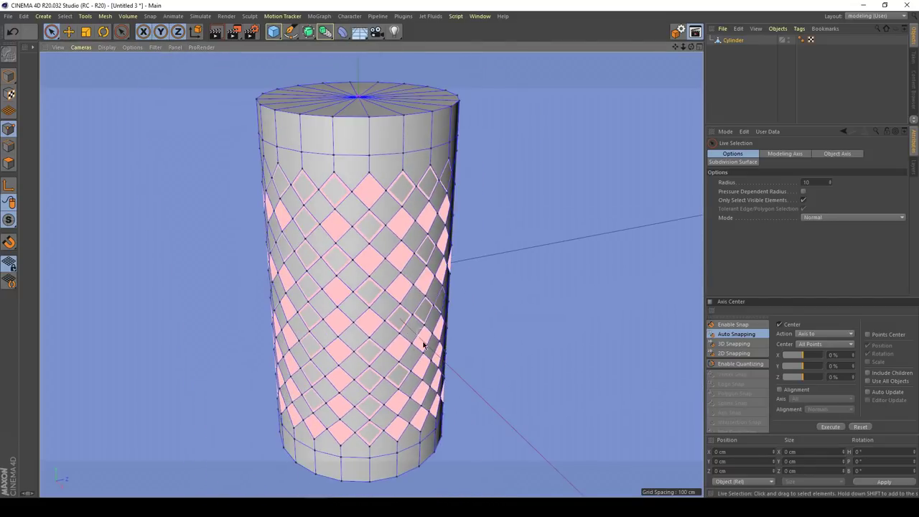
scroll(422, 336, "up", 6)
scroll(435, 267, "down", 3)
left_click_drag(424, 310, 418, 277, "alt")
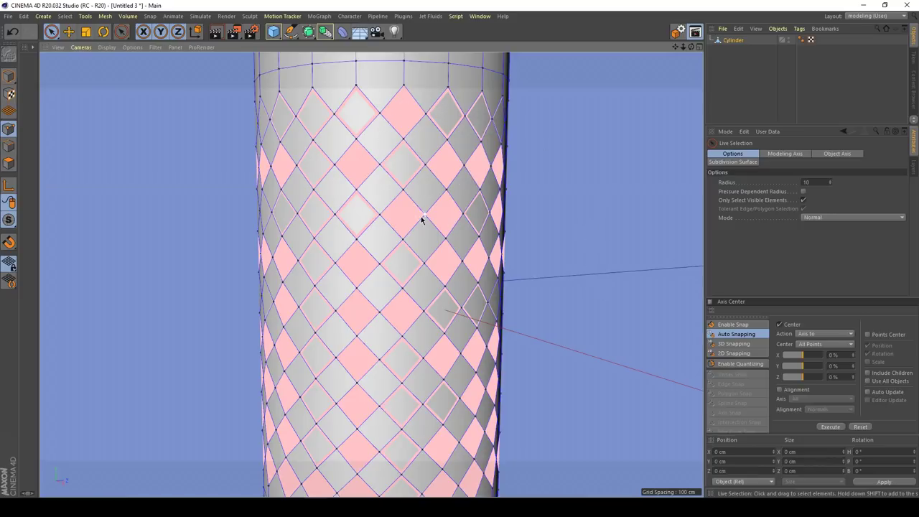
scroll(421, 219, "up", 2)
left_click_drag(427, 253, 409, 251, "alt")
scroll(439, 254, "up", 6)
left_click_drag(442, 307, 301, 308, "alt")
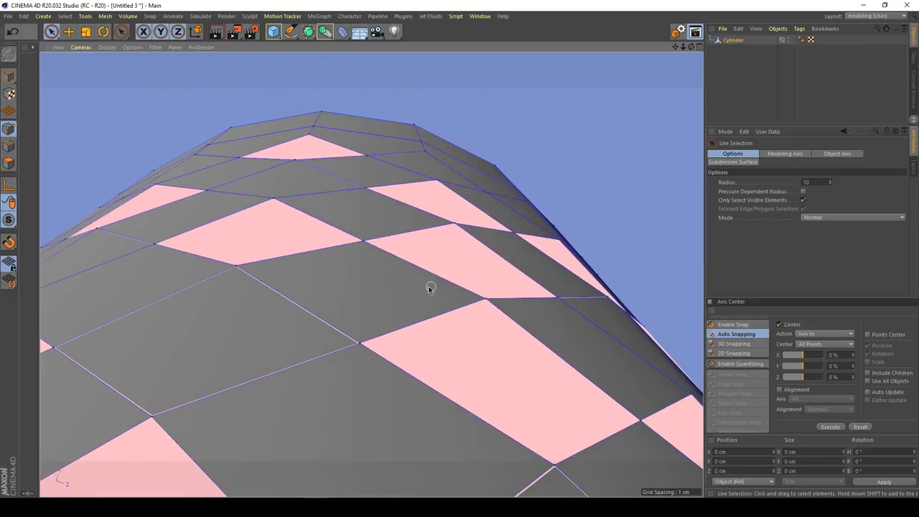
left_click_drag(346, 289, 364, 288, "alt")
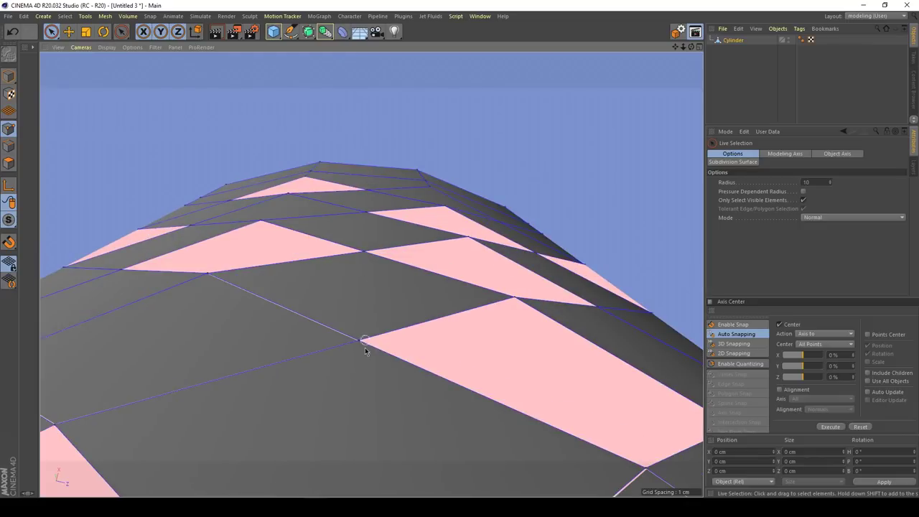
left_click_drag(376, 219, 406, 201, "alt")
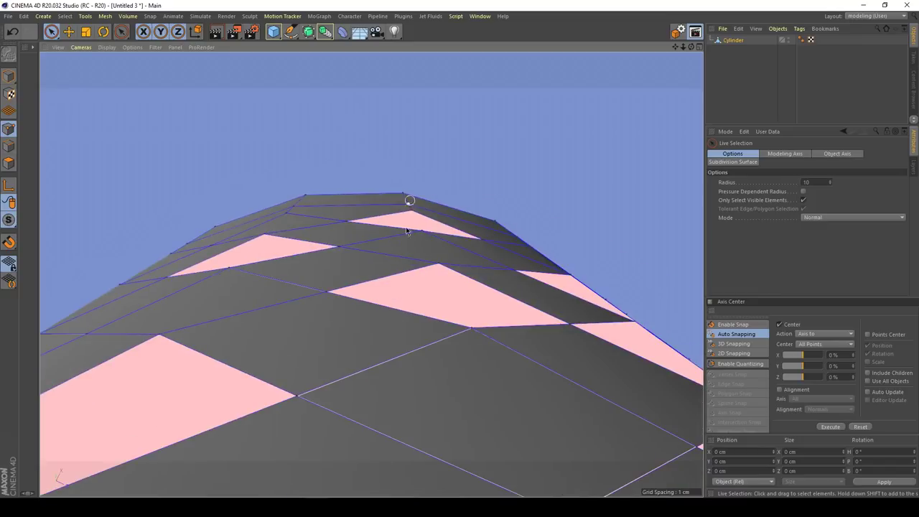
mouse_move(348, 286)
left_mouse_down("alt")
mouse_move(400, 287)
mouse_move(397, 313)
mouse_move(380, 309)
mouse_move(402, 312)
mouse_move(334, 286)
mouse_move(328, 304)
mouse_move(345, 298)
left_mouse_up("alt")
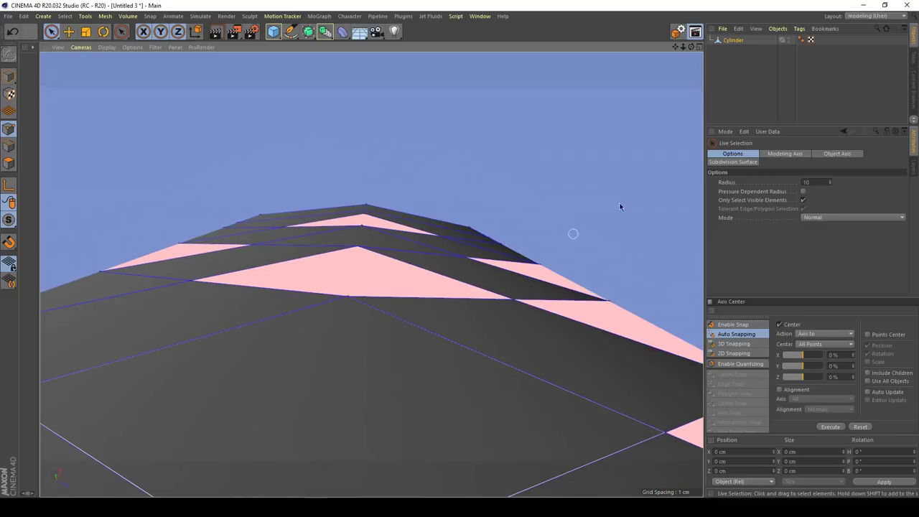
Show the Mesh Checking settings and examine the polygons marked as not planar across the cylinder's side wall.
left_click(677, 31)
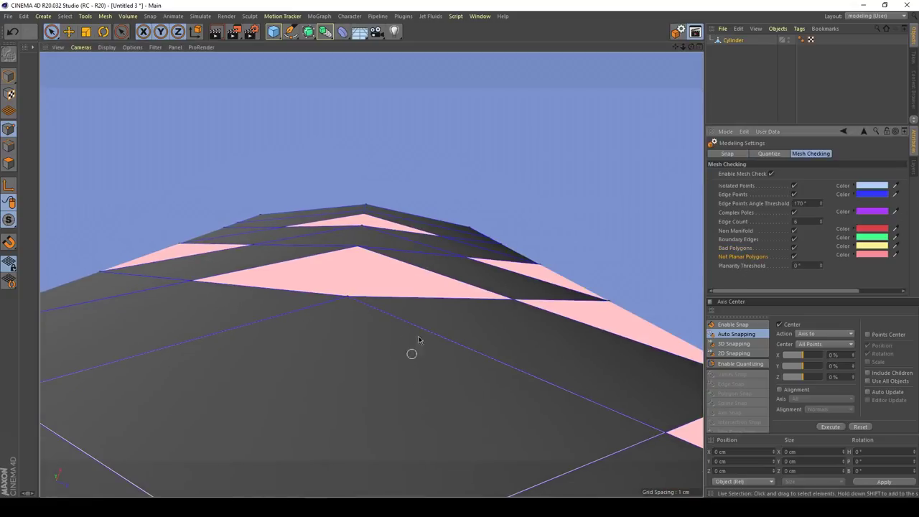
left_click_drag(365, 291, 349, 294, "alt")
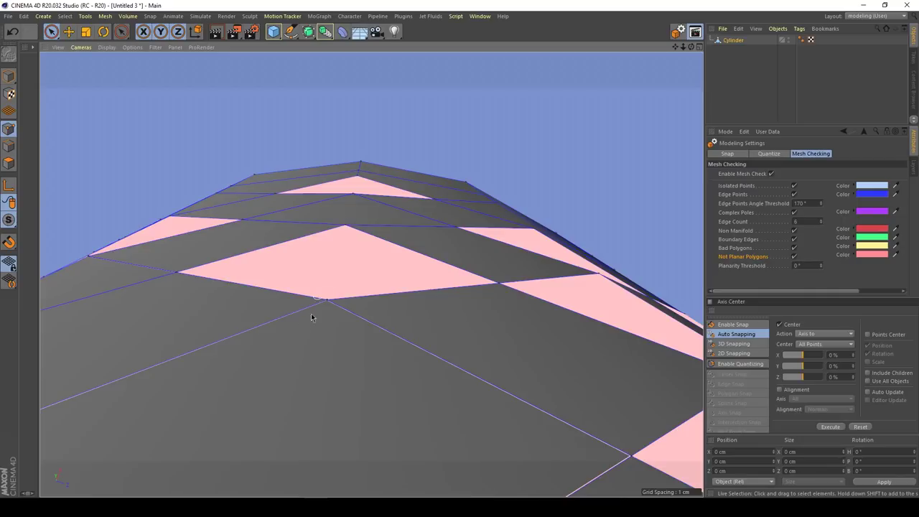
scroll(328, 302, "down", 5)
left_click_drag(328, 302, 348, 308, "alt")
middle_click_drag(348, 308, 375, 261, "alt")
scroll(378, 257, "down", 5)
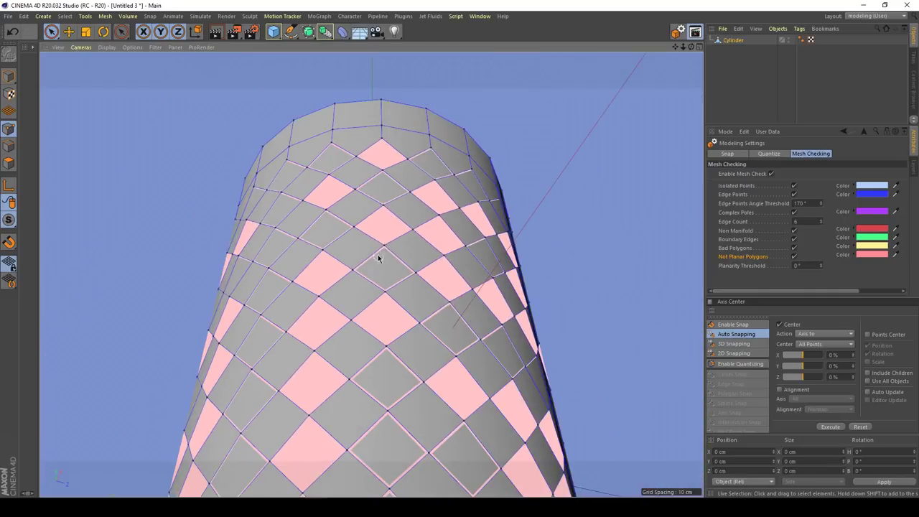
left_click_drag(379, 257, 388, 270, "alt")
middle_click_drag(357, 243, 377, 261, "alt")
left_click_drag(376, 250, 420, 299, "alt")
scroll(385, 272, "down", 4)
scroll(417, 282, "up", 1)
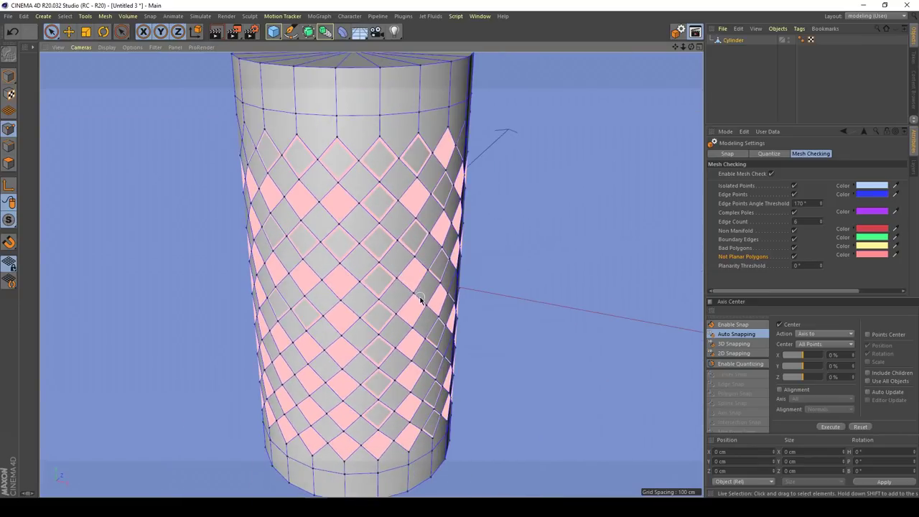
mouse_move(378, 259)
middle_mouse_down("alt")
mouse_move(394, 278)
mouse_move(453, 303)
middle_mouse_up("alt")
mouse_move(433, 264)
middle_mouse_down("alt")
mouse_move(391, 133)
mouse_move(414, 380)
middle_mouse_up("alt")
left_click_drag(418, 262, 437, 273, "alt")
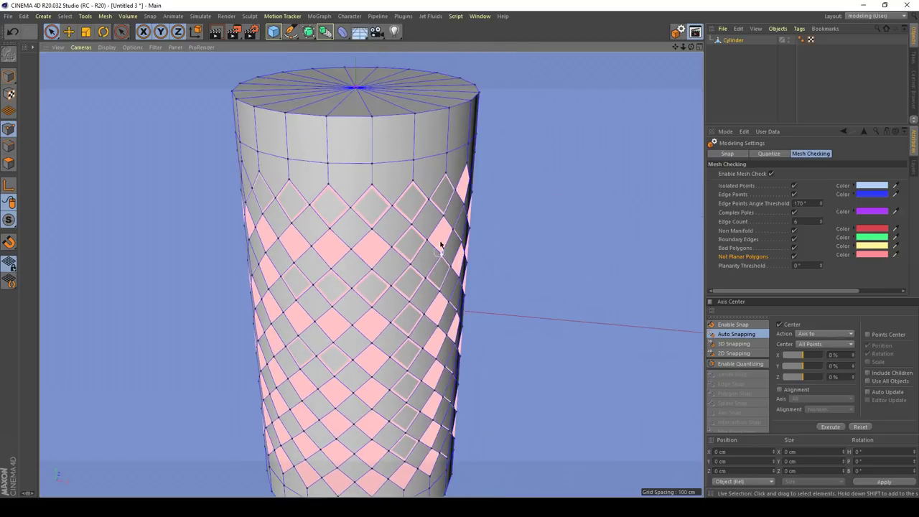
Switch to polygon mode and select a single diamond in the pattern's uppermost row on the cylinder's side wall.
scroll(430, 208, "up", 2)
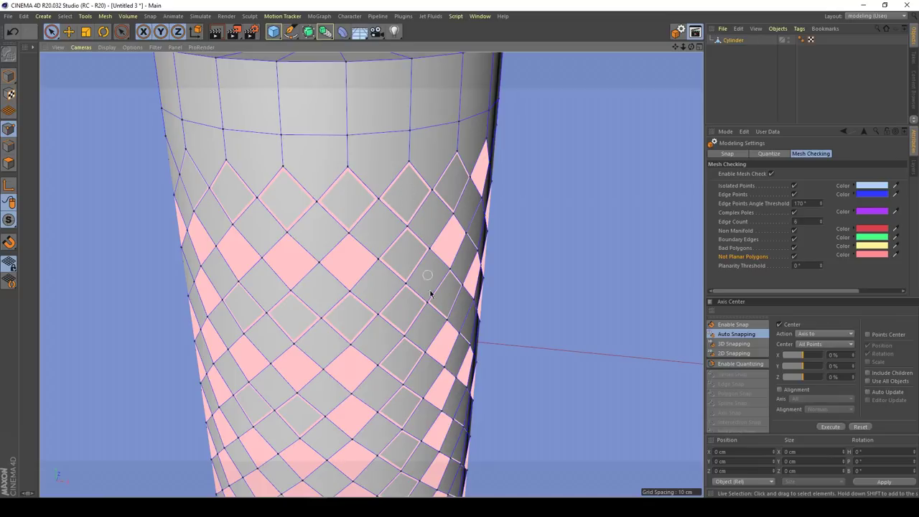
left_click(9, 164)
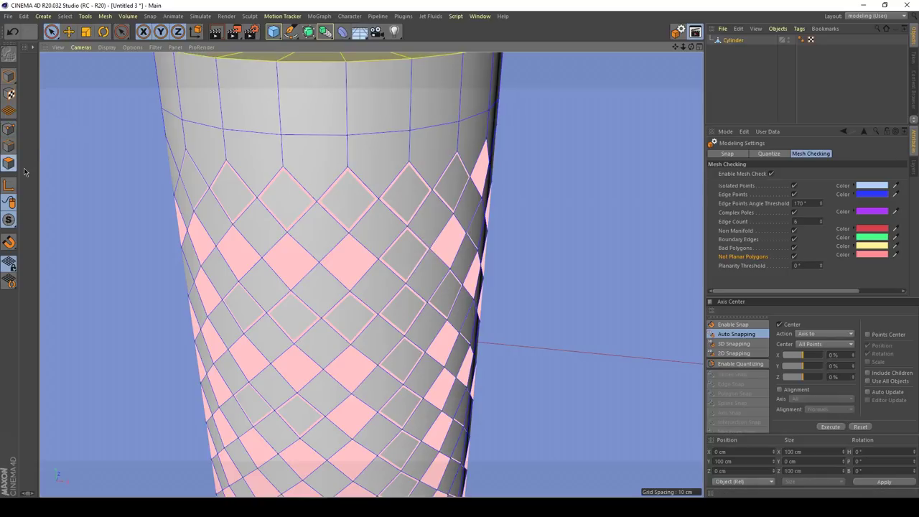
left_click_drag(425, 317, 424, 256, "alt")
middle_click_drag(426, 344, 427, 299, "alt")
scroll(424, 297, "down", 3)
left_click_drag(427, 252, 435, 173, "alt")
left_click(438, 188)
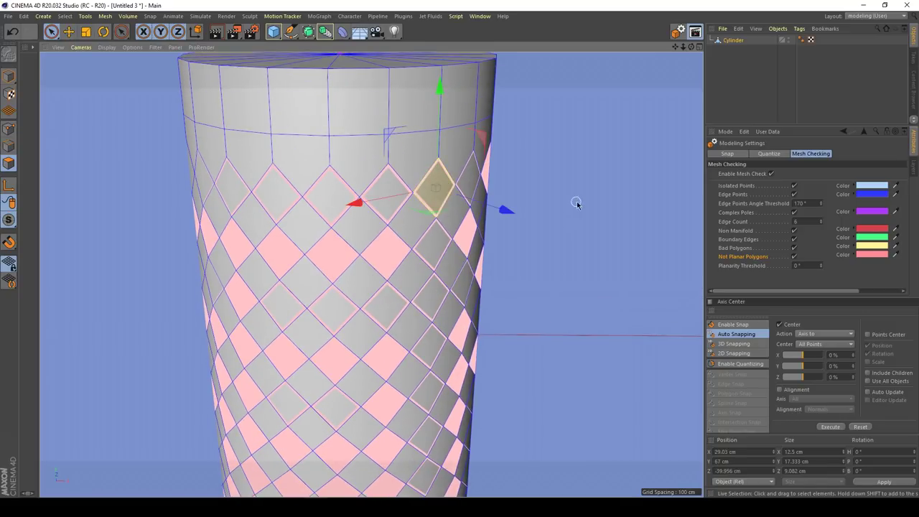
Try an inner extrude on the single selected diamond, then undo it.
key("i")
left_click_drag(607, 186, 564, 251)
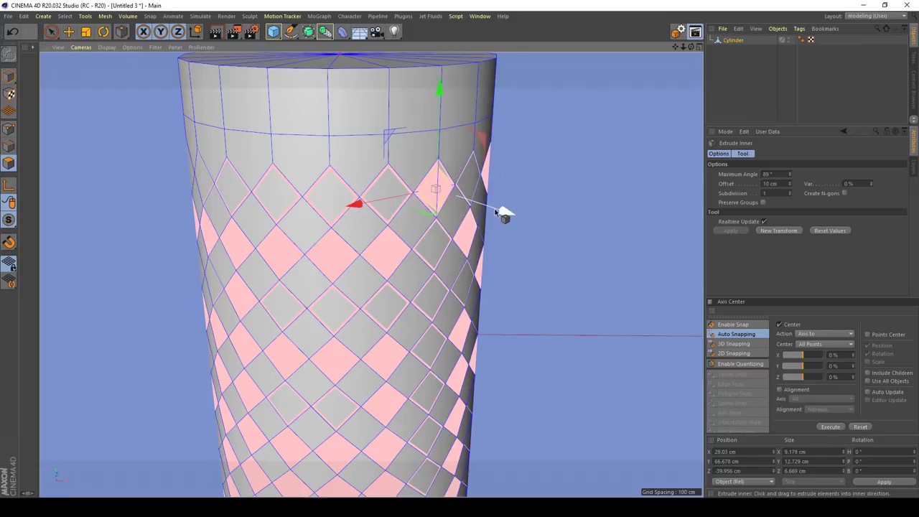
key("ctrl+z")
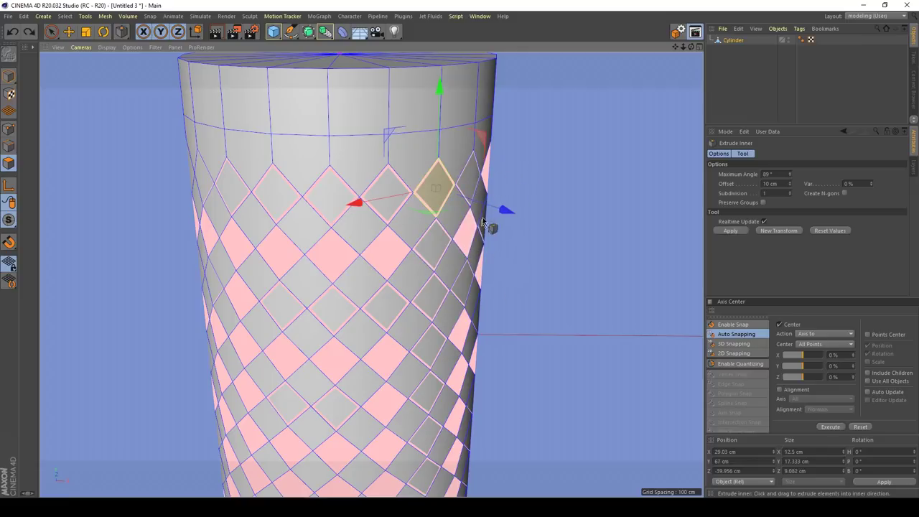
In the front view, rectangle-select only the side wall's diamonds, excluding the polygons above and below the pattern, and activate Extrude Inner in the perspective view.
key("space")
key("F4")
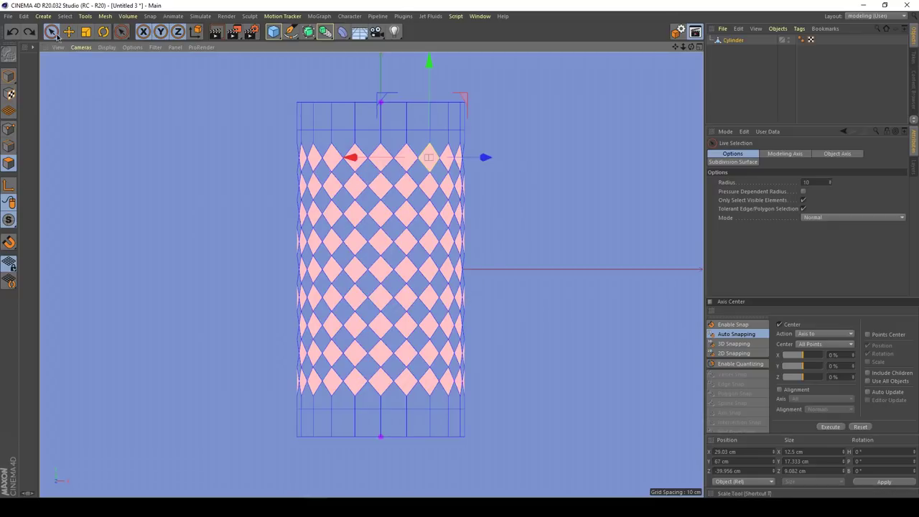
left_click_drag(55, 32, 71, 54)
left_click(72, 63)
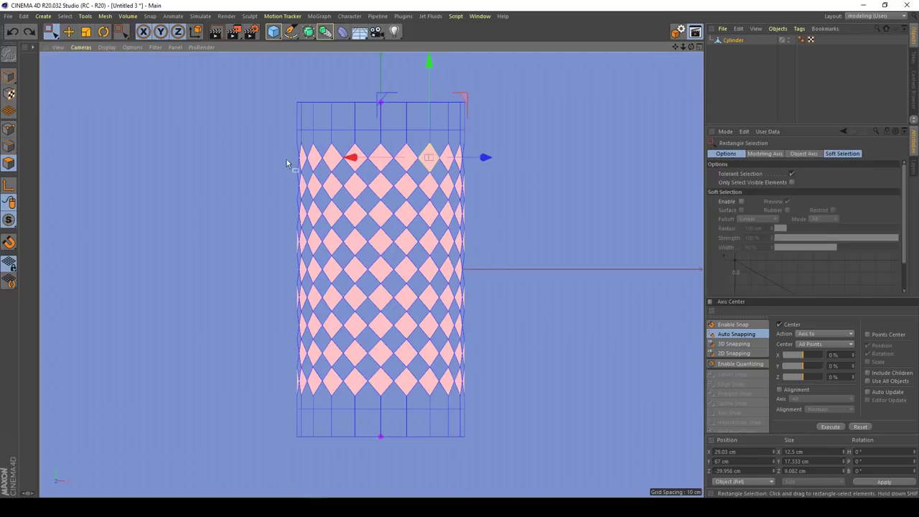
left_click_drag(282, 144, 553, 405)
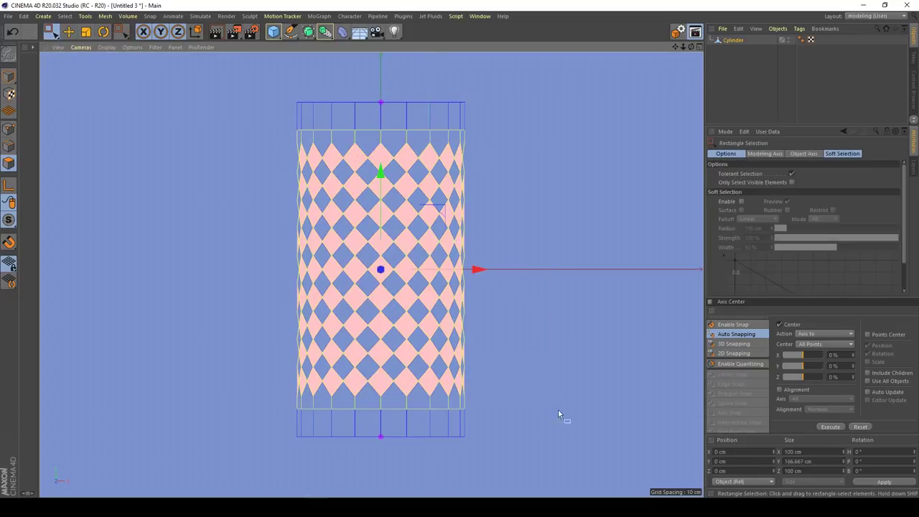
left_click_drag(270, 84, 538, 142, "ctrl")
left_click_drag(283, 402, 503, 456, "ctrl")
key("F1")
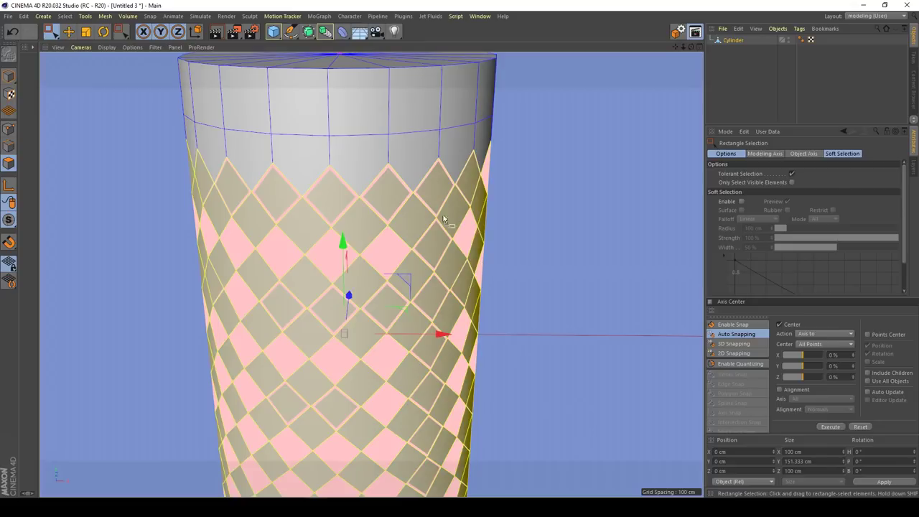
key("i")
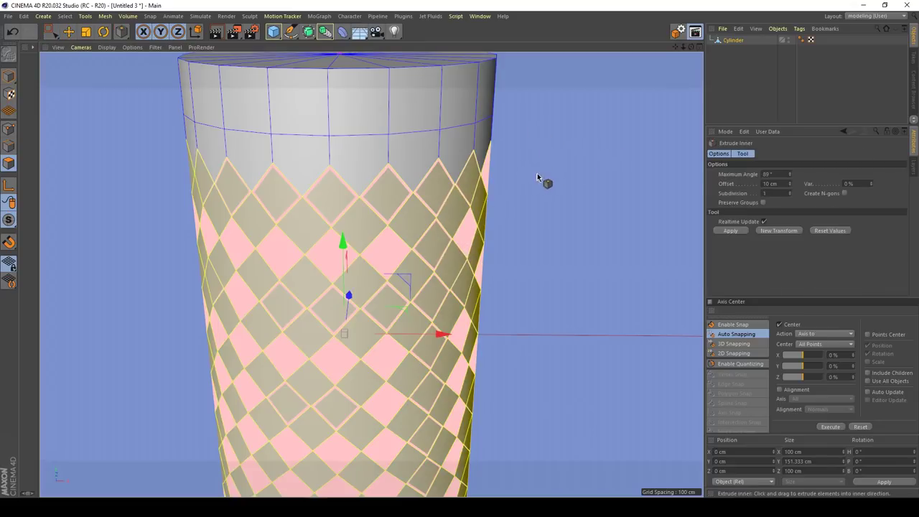
Try inner-extruding the selected diamonds by 2 cm with Preserve Groups on, undo it, and turn Preserve Groups off.
left_click_drag(536, 180, 534, 196)
left_click(763, 203)
left_click_drag(425, 261, 543, 227, "alt")
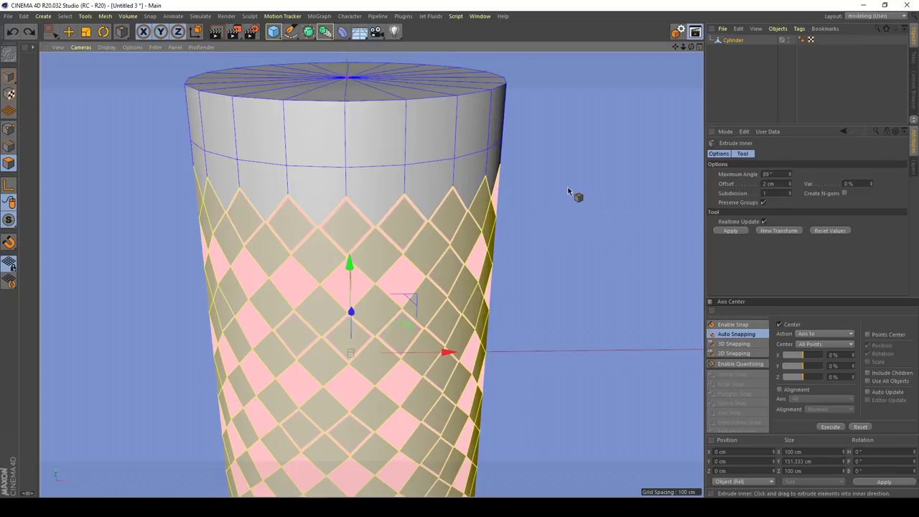
left_click_drag(573, 194, 575, 205)
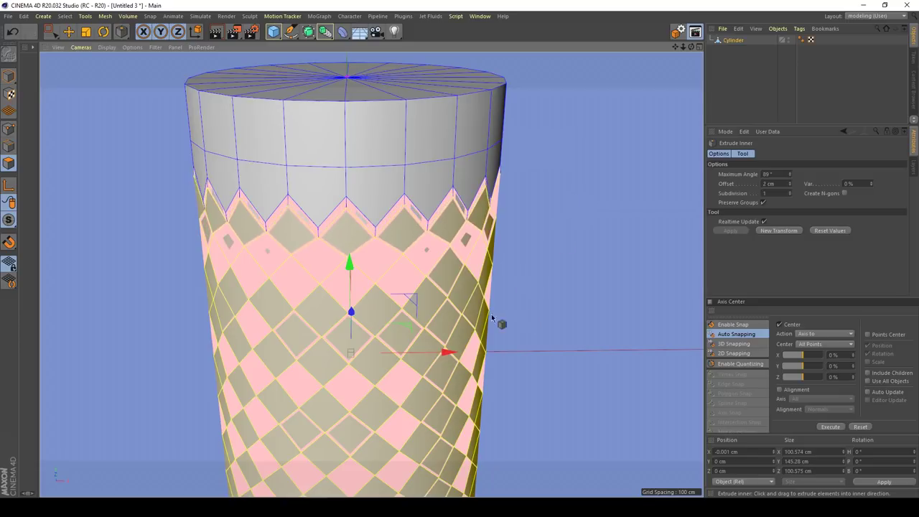
middle_click_drag(390, 431, 406, 297, "alt")
left_click_drag(406, 297, 426, 231, "alt")
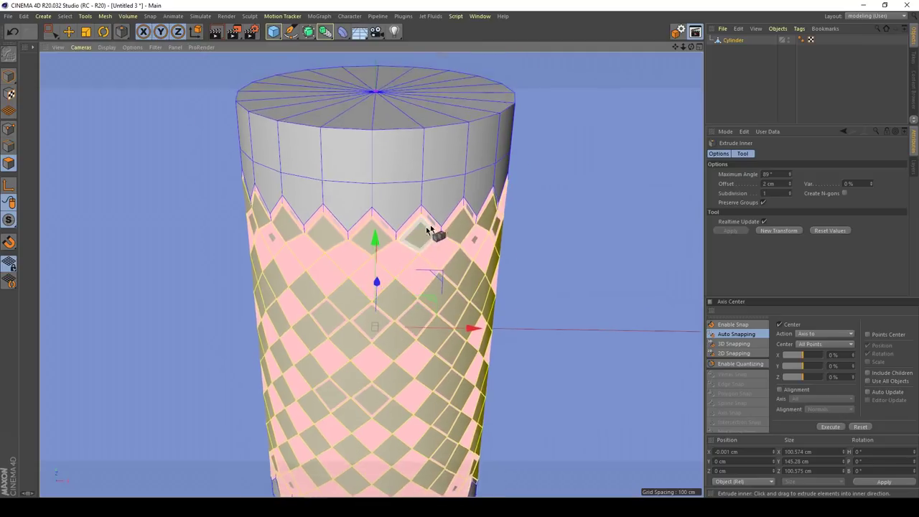
right_click_drag(426, 231, 440, 221, "alt")
key("ctrl+z")
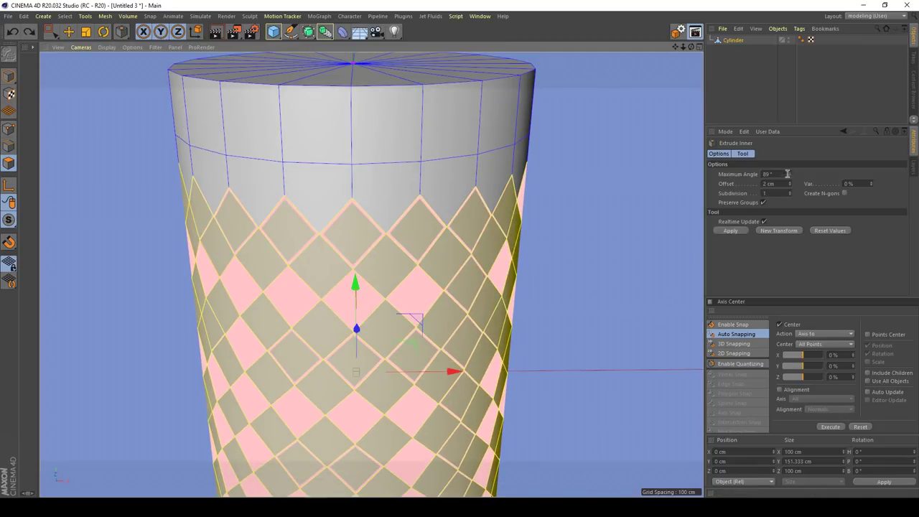
left_click(763, 202)
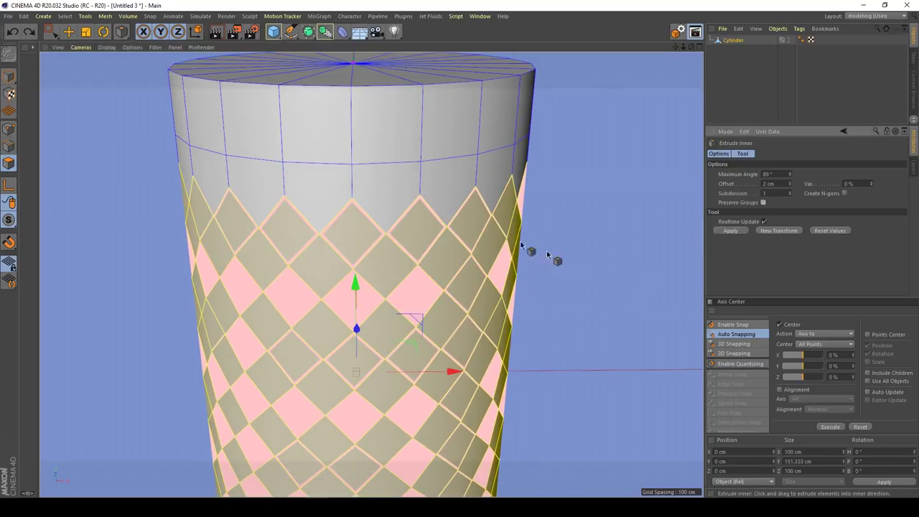
Try an inner extrude of the selected diamonds with a 5 cm offset and Preserve Groups off.
left_click_drag(467, 273, 449, 214, "alt")
scroll(450, 214, "up", 3)
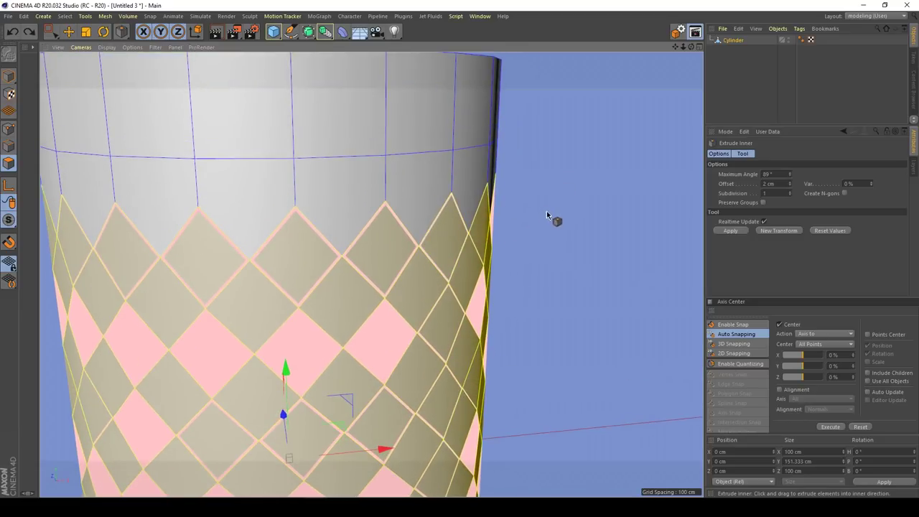
left_click_drag(560, 203, 557, 211)
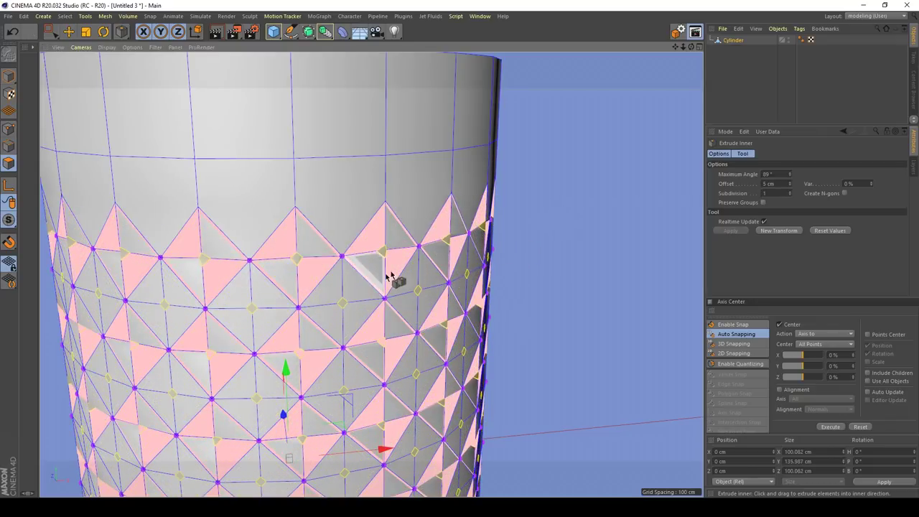
Deselect the cylinder and examine the shading and edges of the inset diamonds up close, along the surface and near the silhouette.
scroll(387, 252, "up", 6)
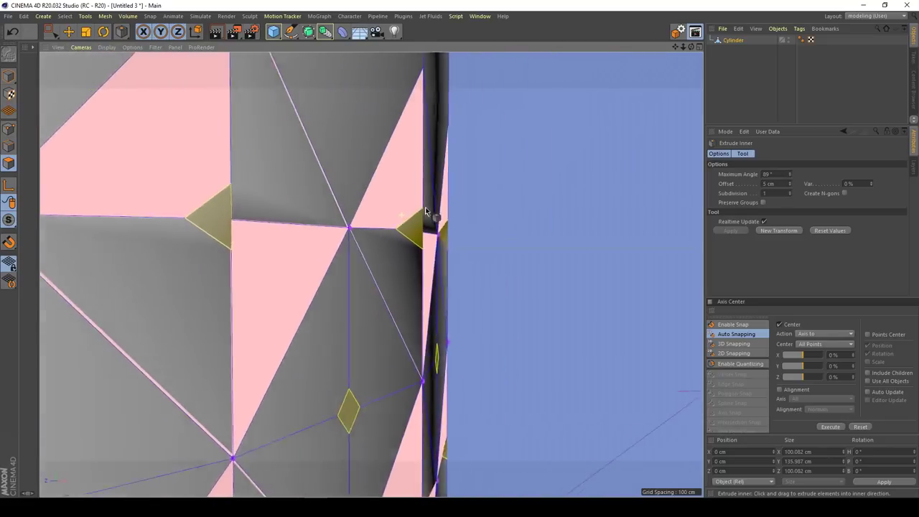
scroll(419, 224, "up", 8)
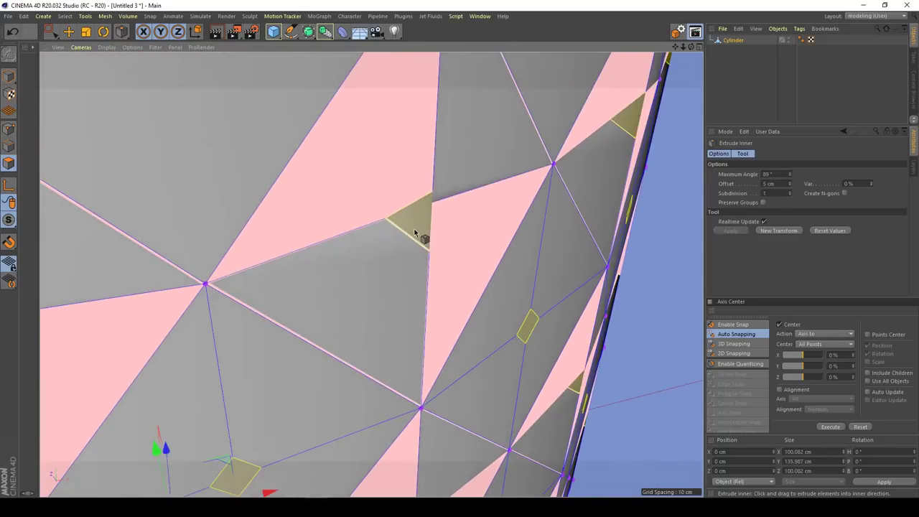
left_click(747, 93)
scroll(445, 244, "down", 2)
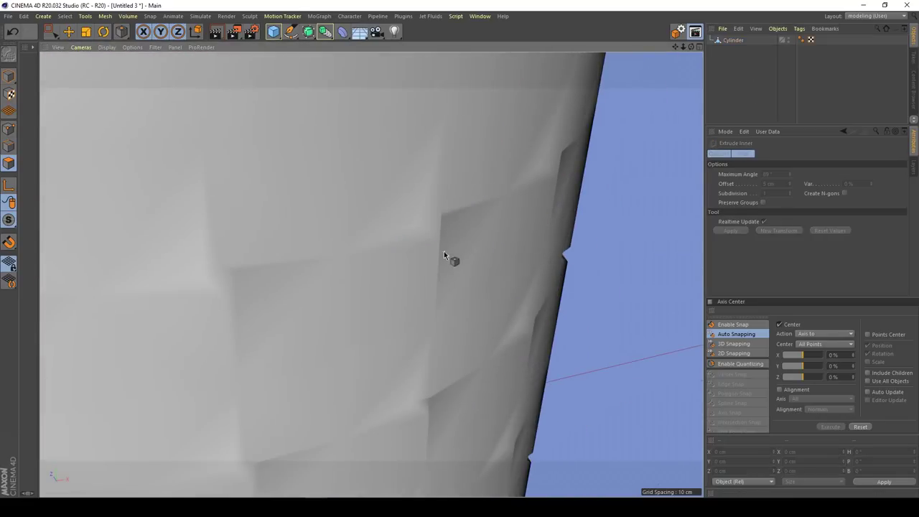
scroll(410, 254, "down", 4)
left_click_drag(435, 233, 366, 272, "alt")
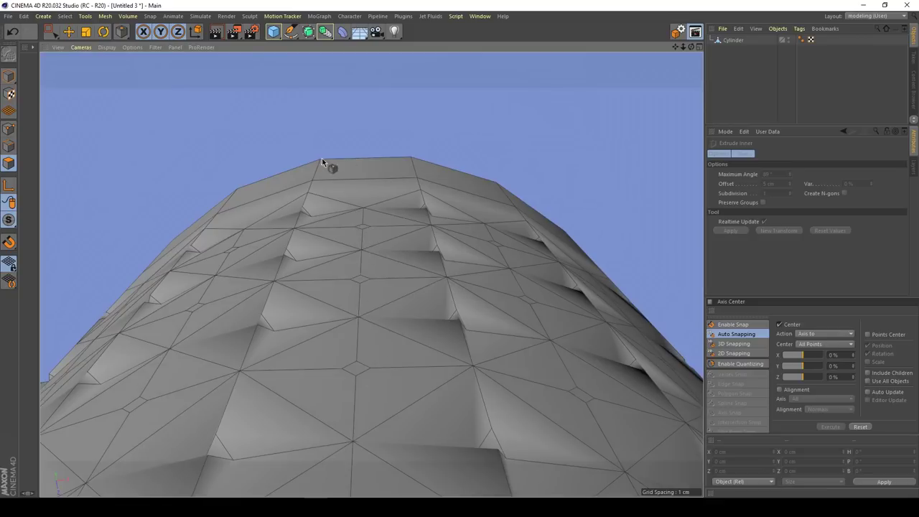
left_click_drag(383, 260, 352, 148, "alt")
left_click_drag(342, 280, 422, 221, "alt")
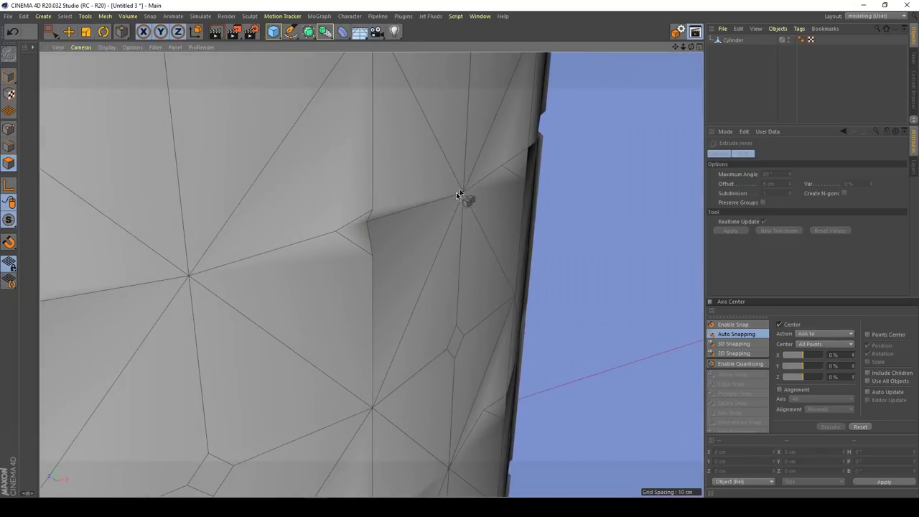
mouse_move(366, 250)
left_mouse_down("alt")
mouse_move(373, 177)
mouse_move(377, 261)
left_mouse_up("alt")
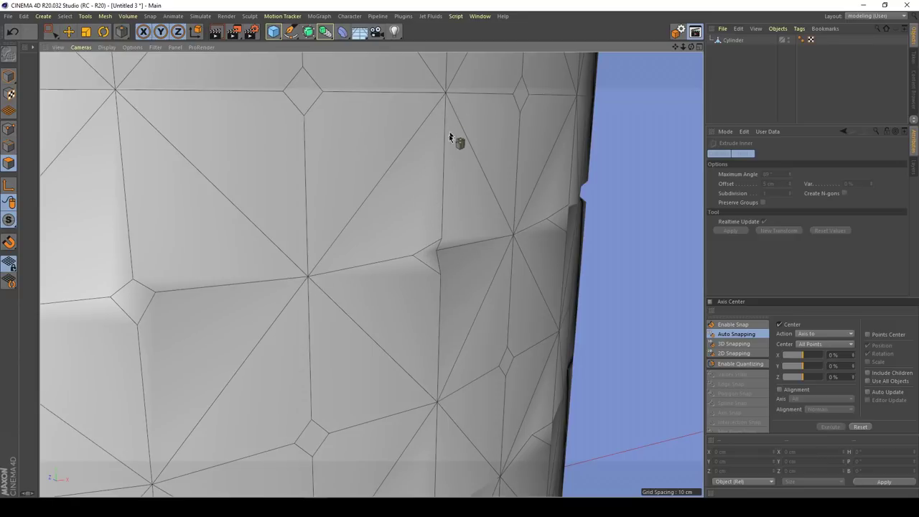
left_click_drag(454, 207, 448, 135, "alt")
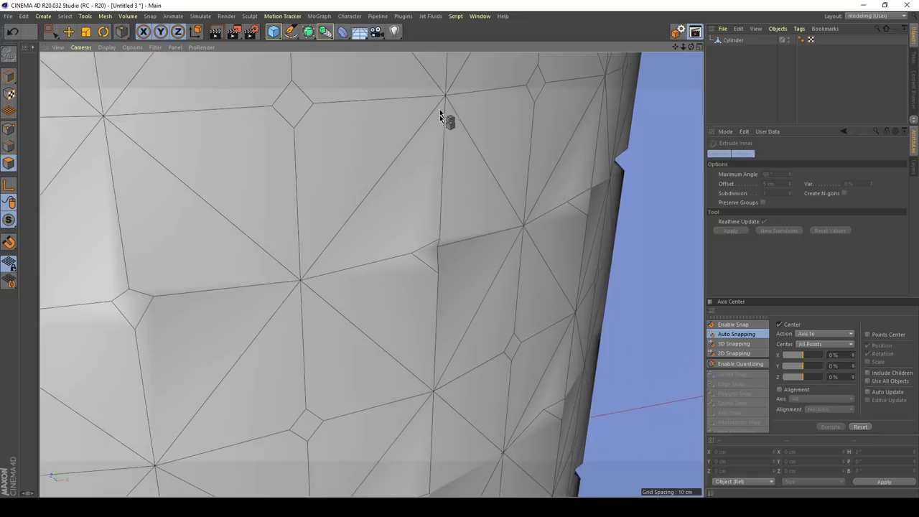
left_click_drag(439, 244, 424, 247, "alt")
middle_click_drag(275, 402, 315, 380, "alt")
left_click_drag(341, 351, 344, 318, "alt")
scroll(349, 348, "up", 5)
mouse_move(348, 351)
left_mouse_down("alt")
mouse_move(348, 324)
mouse_move(352, 356)
left_mouse_up("alt")
scroll(363, 336, "down", 6)
scroll(379, 304, "up", 10)
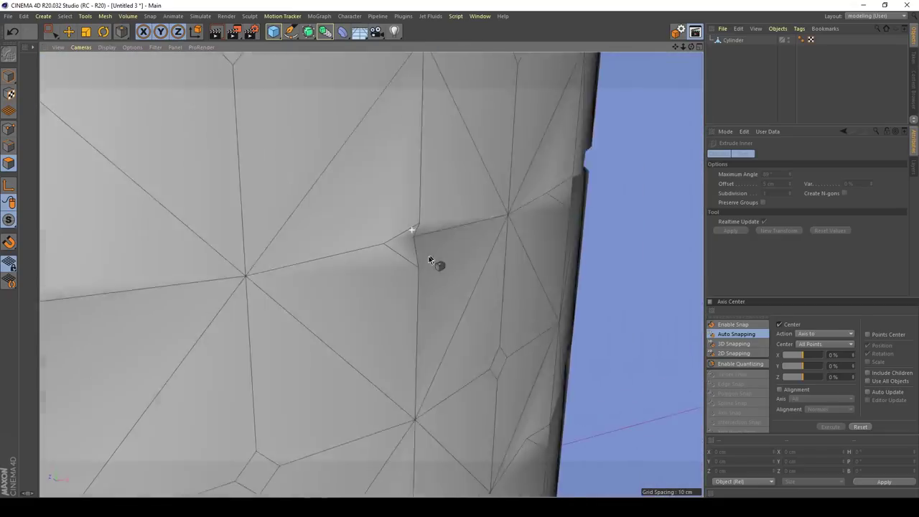
left_click_drag(429, 258, 402, 230, "alt")
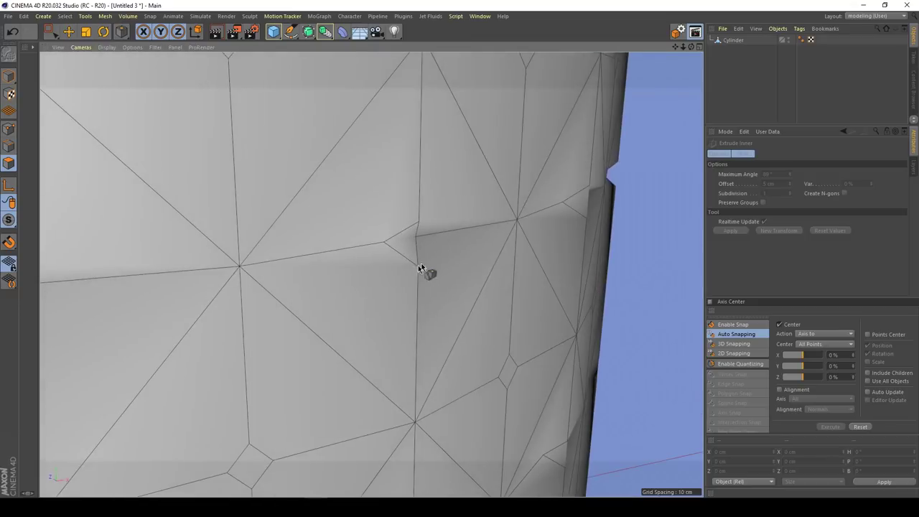
scroll(416, 272, "down", 4)
Undo the cylinder's deselection and the 5 cm inner extrude of the diamonds.
key("ctrl+z")
key("ctrl+z")
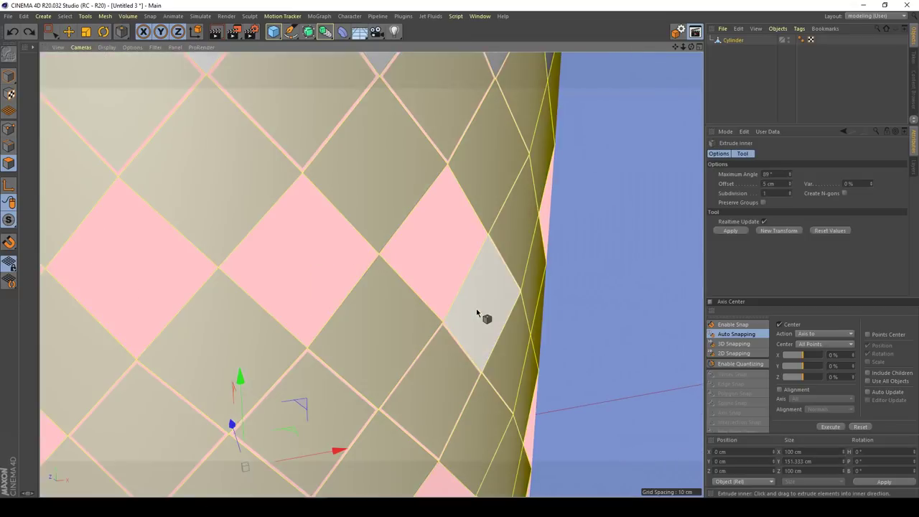
left_click_drag(451, 239, 449, 256, "alt")
scroll(455, 265, "down", 3)
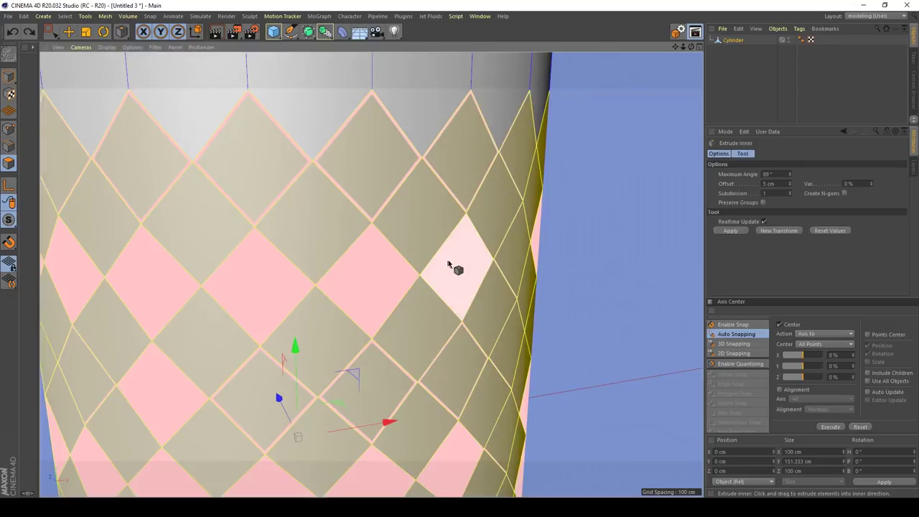
Inner-extrude each selected diamond with an offset of 0.1 cm and activate Rectangle Selection.
scroll(462, 279, "up", 3)
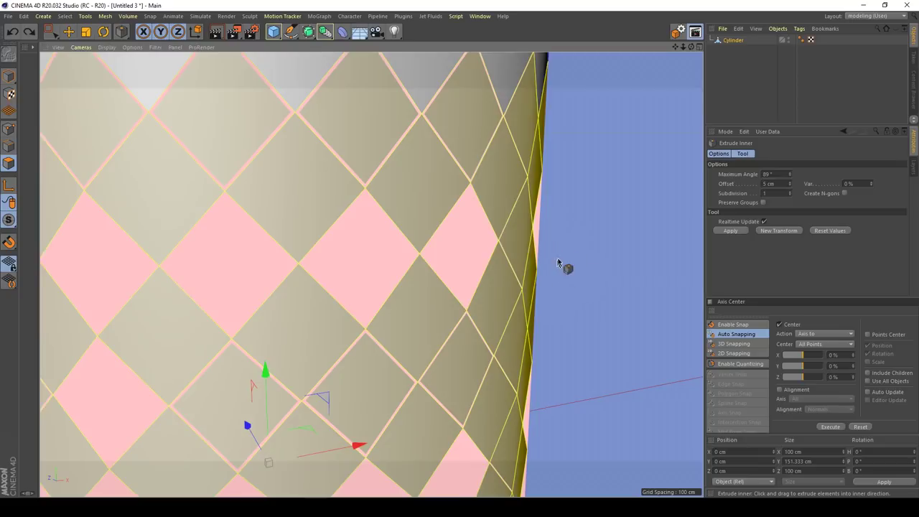
scroll(408, 264, "up", 3)
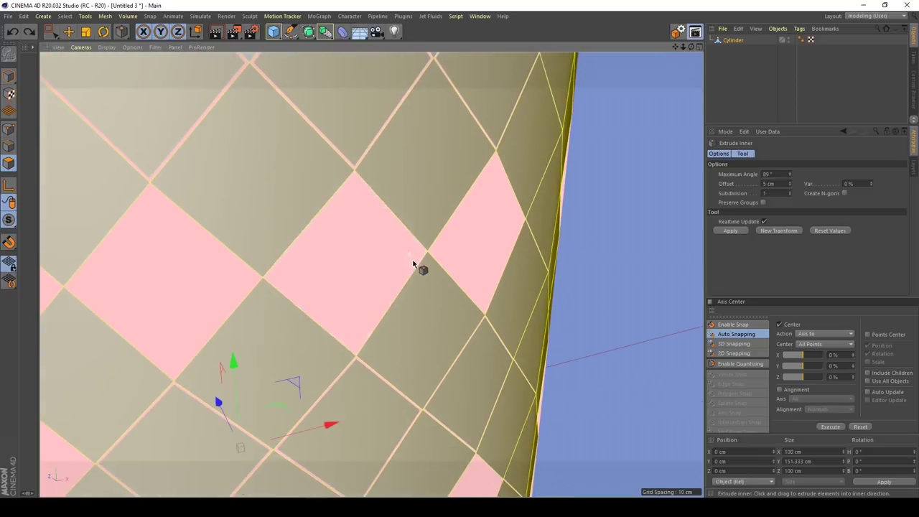
middle_click_drag(411, 248, 414, 279, "alt")
left_click_drag(414, 279, 425, 274, "alt")
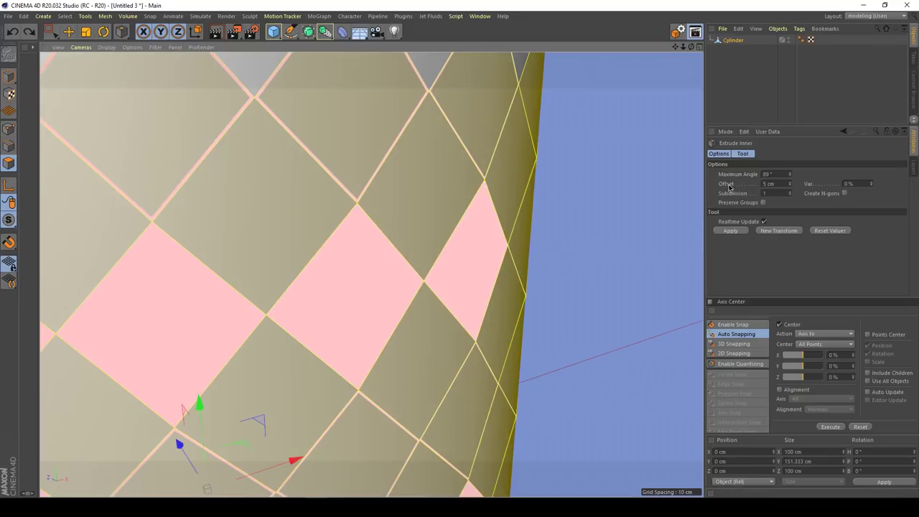
left_click(778, 184)
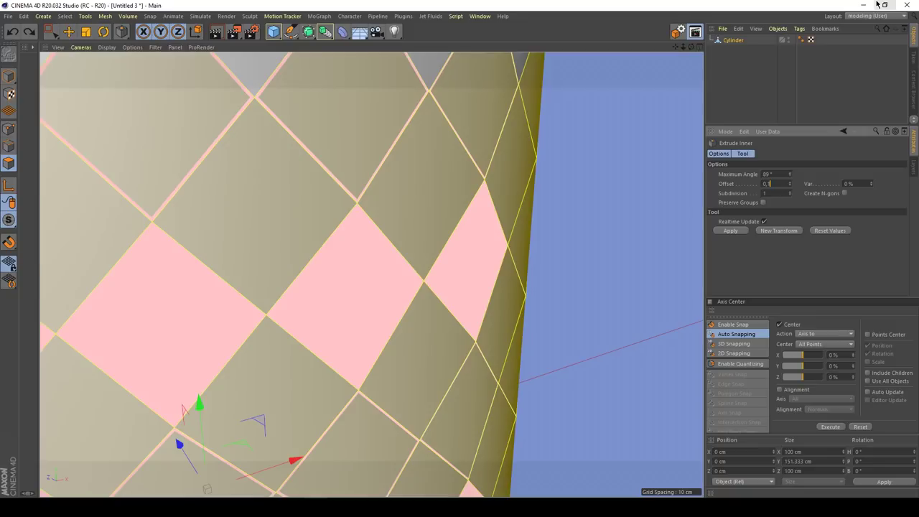
type("0.1")
key("Return")
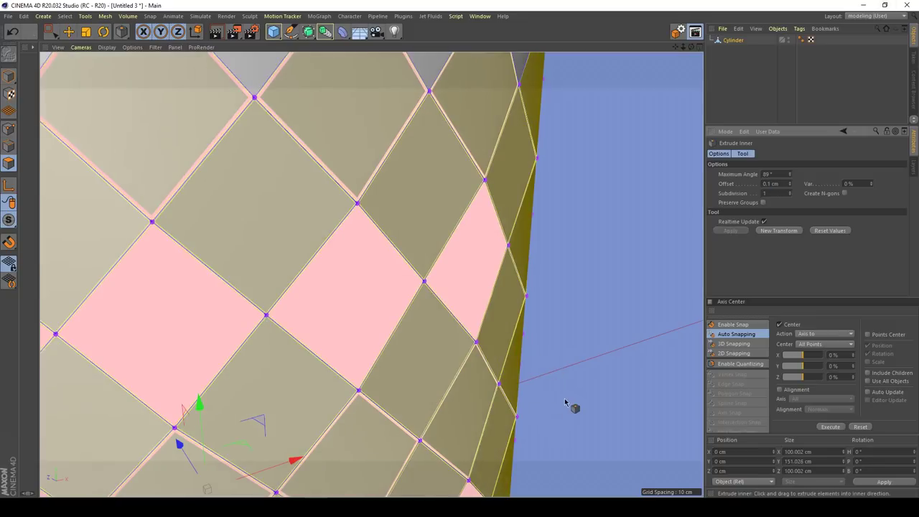
scroll(445, 280, "down", 8)
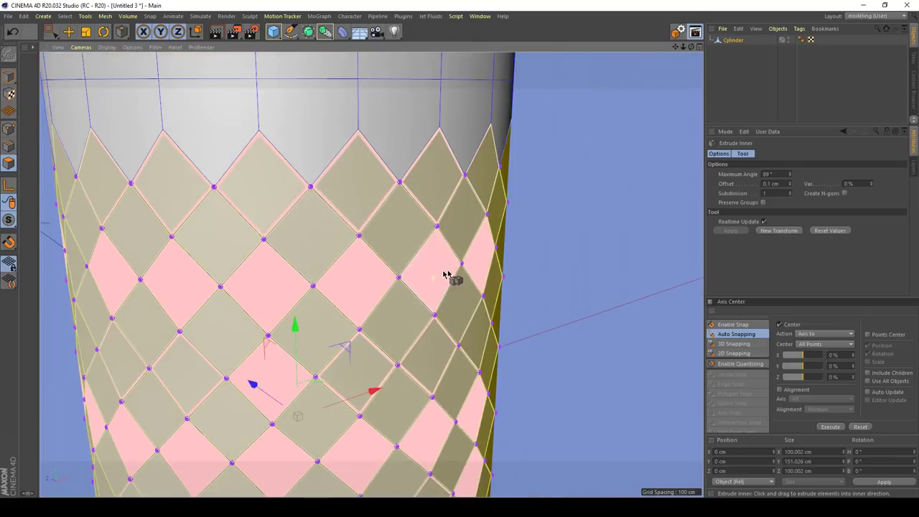
scroll(447, 272, "up", 5)
key("0")
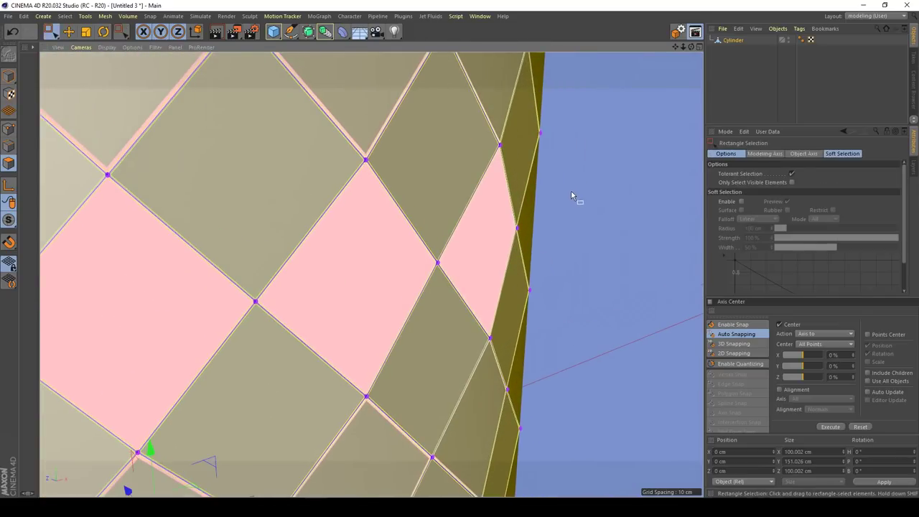
Collapse every selected inset diamond to its center point with Normal Scale.
right_click(586, 179)
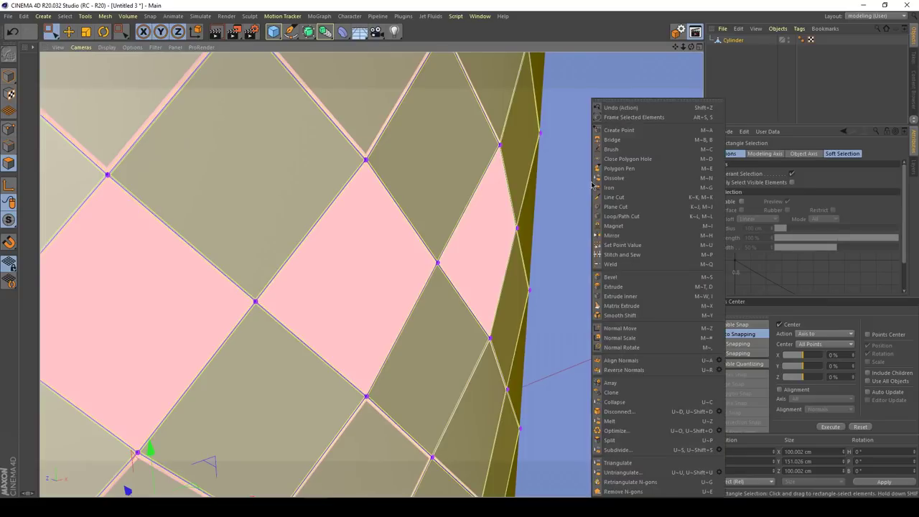
left_click(623, 342)
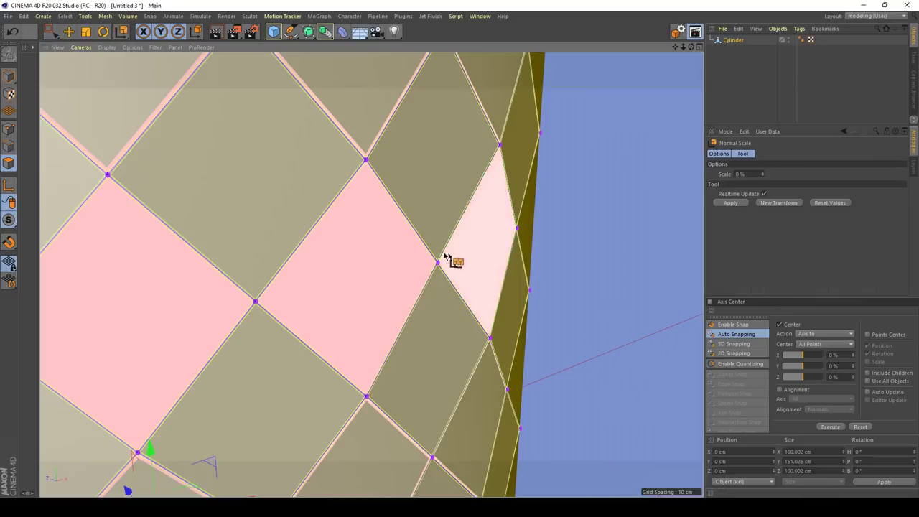
left_click_drag(434, 267, 444, 252, "alt")
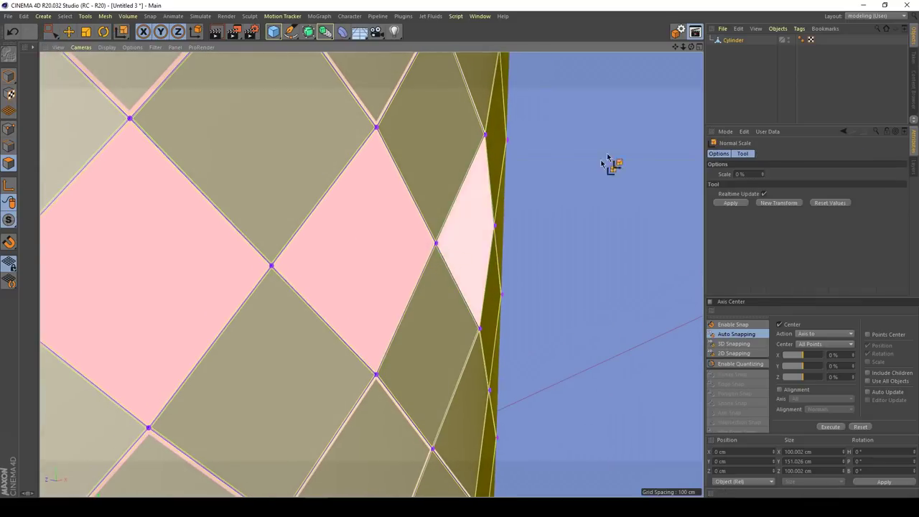
left_click_drag(658, 72, 152, 465)
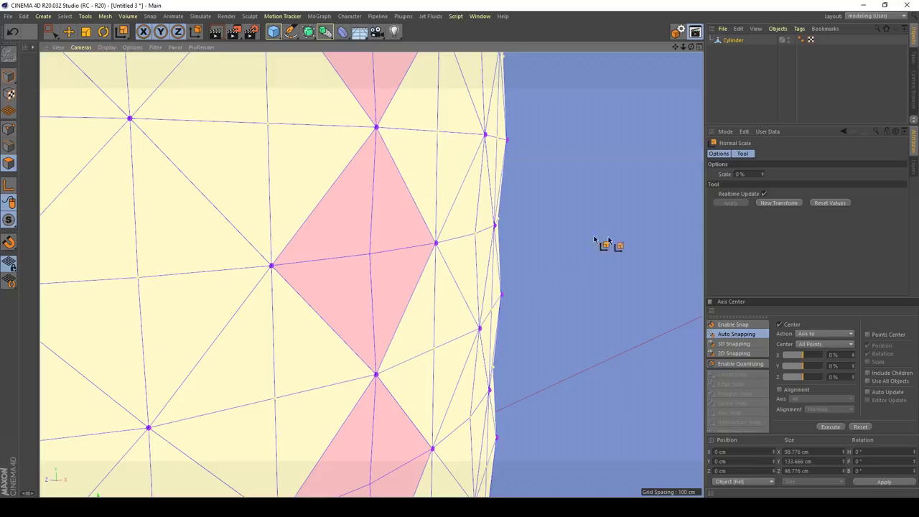
left_click_drag(762, 178, 773, 212)
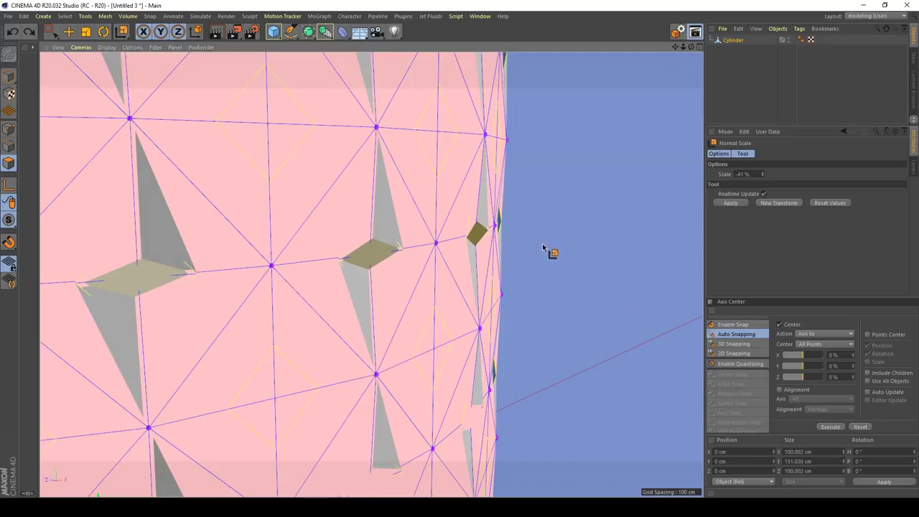
left_click_drag(547, 251, 596, 113)
left_click_drag(531, 198, 124, 439)
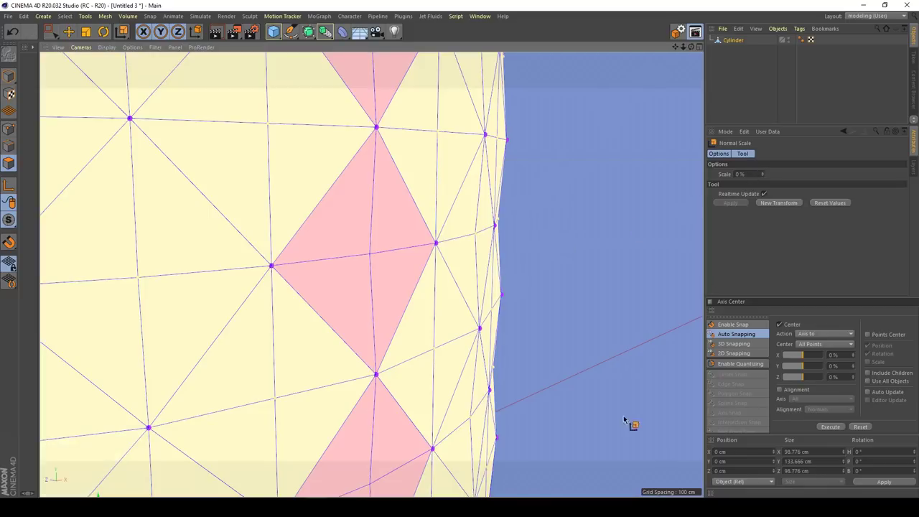
Activate Rectangle Selection and examine the collapsed diamonds across the side wall and near the silhouette.
scroll(423, 262, "down", 5)
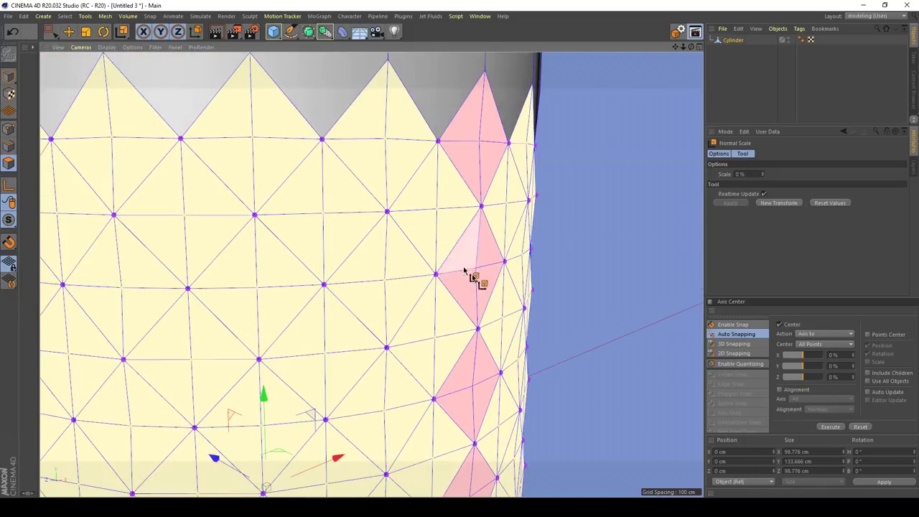
scroll(459, 270, "down", 2)
scroll(509, 337, "down", 3)
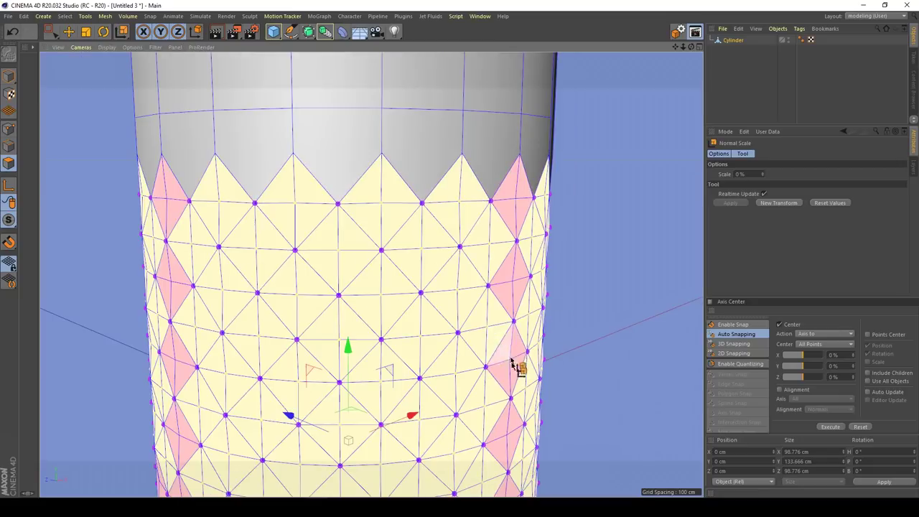
scroll(474, 301, "up", 2)
key("0")
scroll(491, 237, "up", 2)
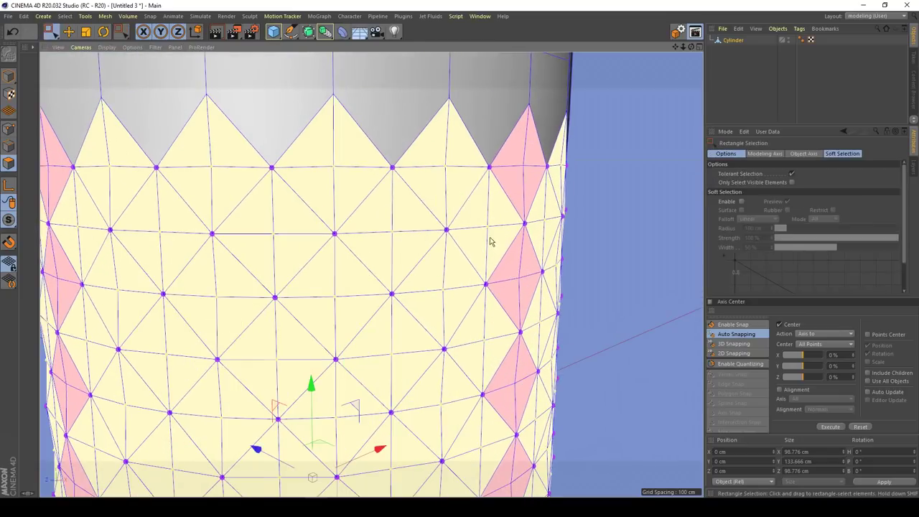
scroll(490, 244, "up", 2)
scroll(472, 252, "up", 3)
scroll(477, 262, "up", 1)
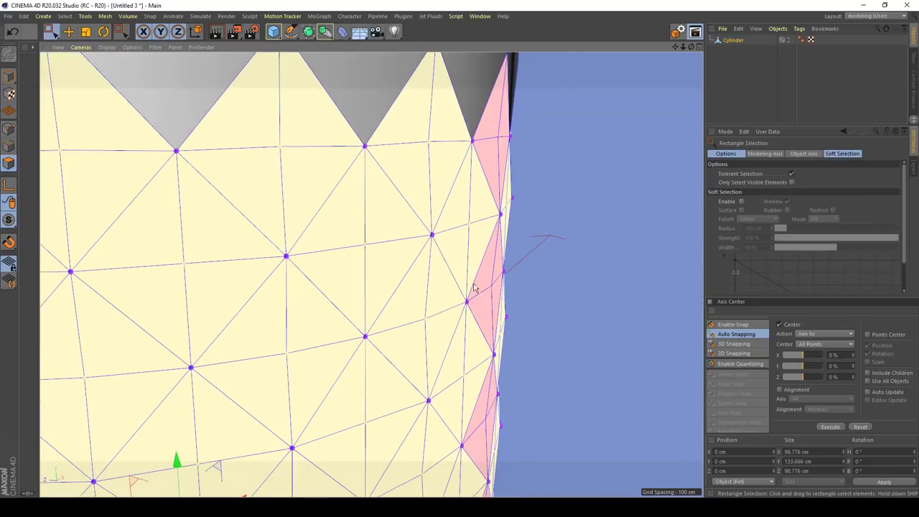
scroll(465, 266, "up", 1)
left_click_drag(420, 254, 432, 257, "alt")
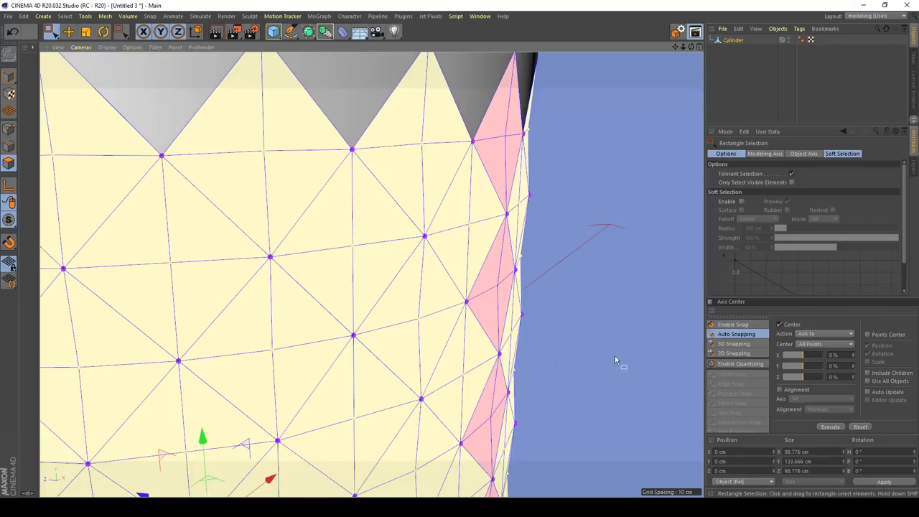
Clear the polygon selection and switch to Points mode.
left_click(558, 173)
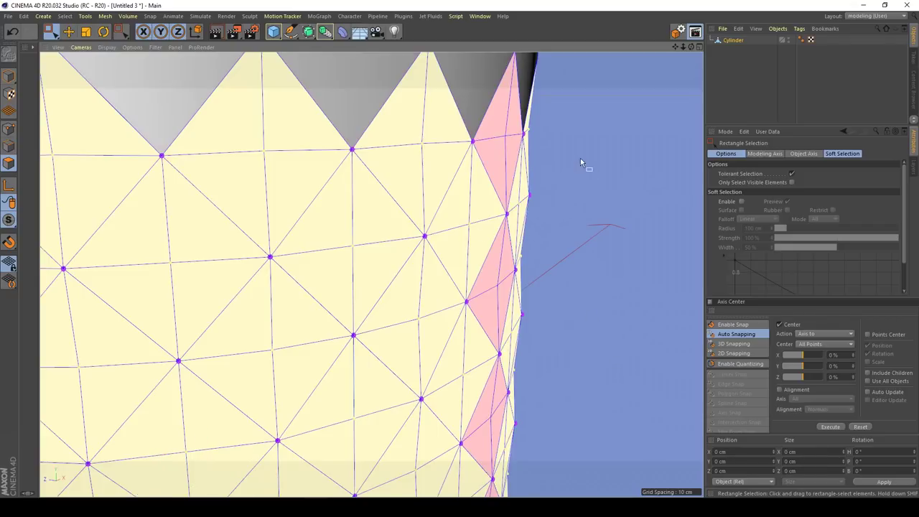
right_click(581, 158)
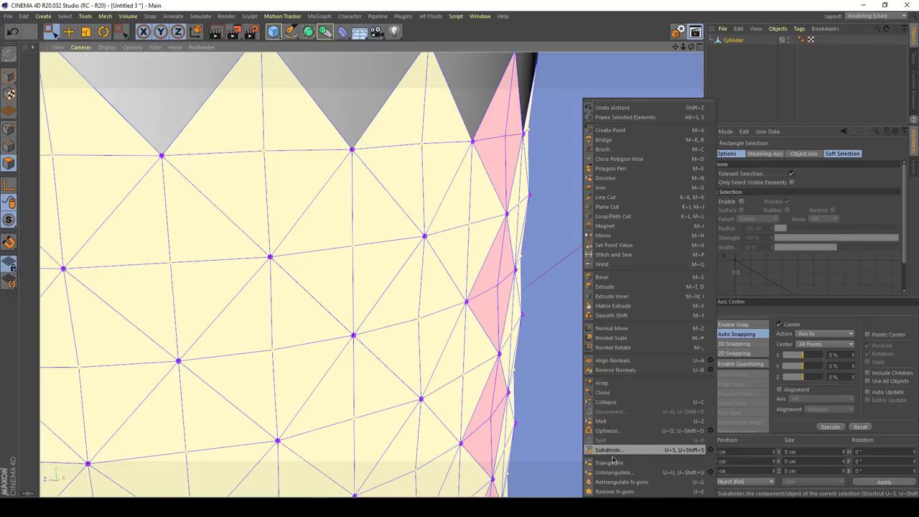
left_click(544, 250)
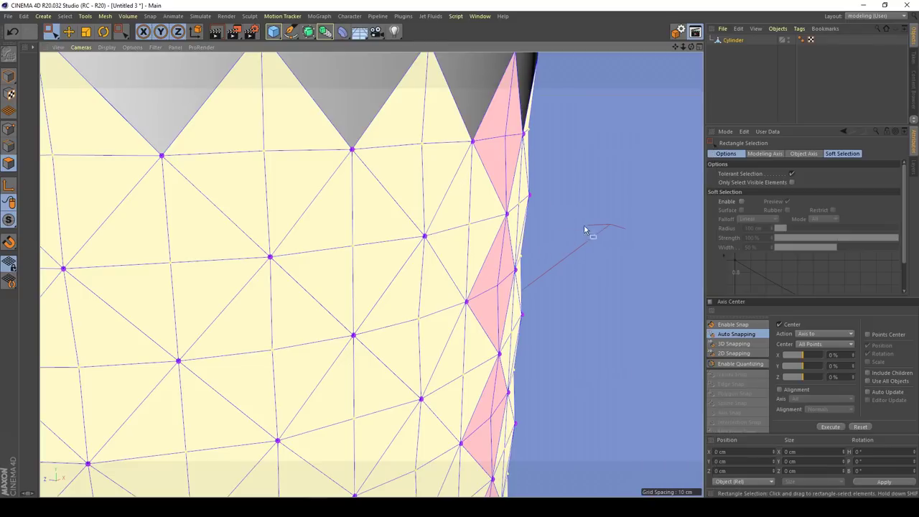
left_click(9, 129)
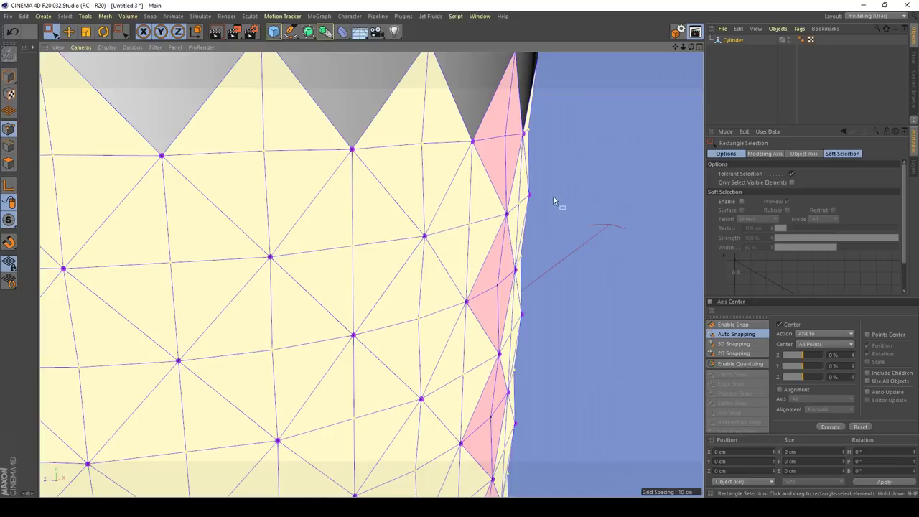
Select points on the collapsed diamonds and examine the mesh around them from several angles.
scroll(524, 214, "down", 2)
scroll(467, 227, "up", 2)
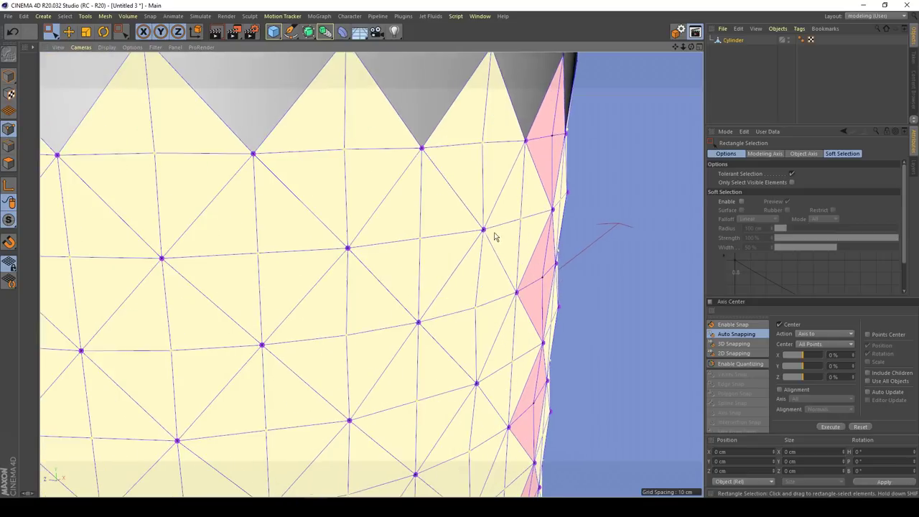
left_click(424, 228)
left_click(479, 231)
left_click_drag(429, 273, 432, 291, "alt")
middle_click_drag(406, 313, 457, 167, "alt")
scroll(456, 167, "down", 2)
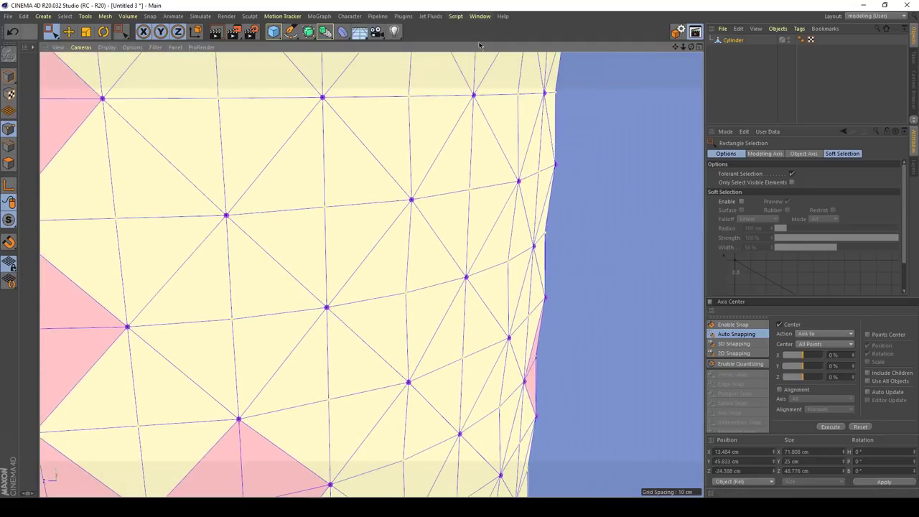
left_click_drag(508, 143, 479, 267, "alt")
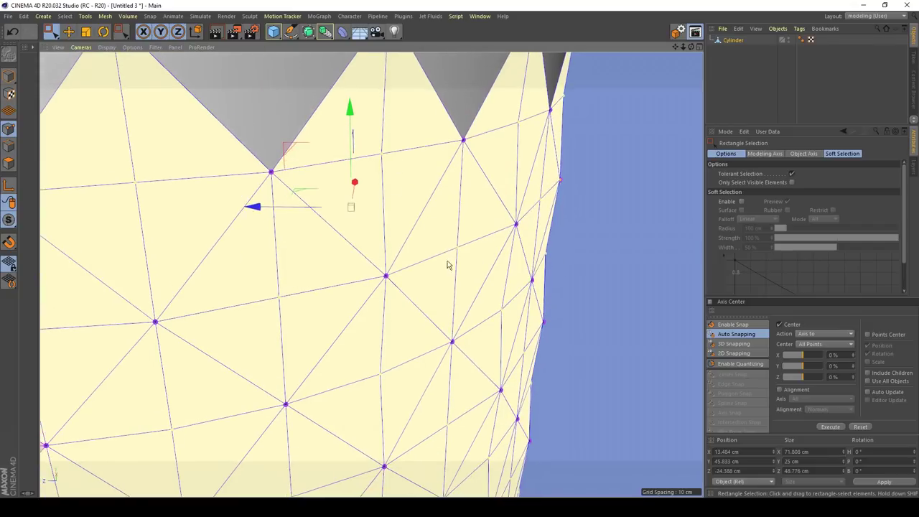
scroll(459, 335, "down", 3)
scroll(459, 312, "up", 1)
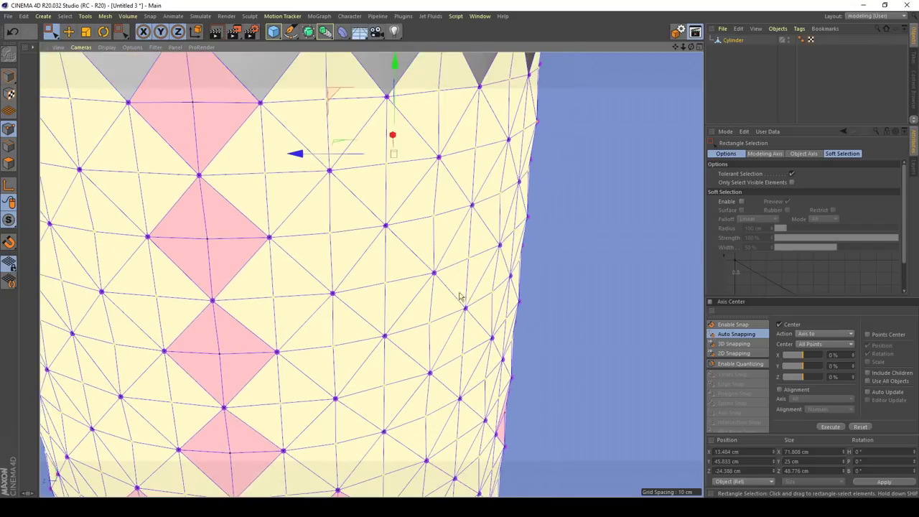
left_click_drag(450, 242, 451, 287, "alt")
scroll(452, 290, "up", 2)
Clear the point selection and optimize the cylinder's mesh to merge the collapsed points.
left_click_drag(612, 179, 617, 181)
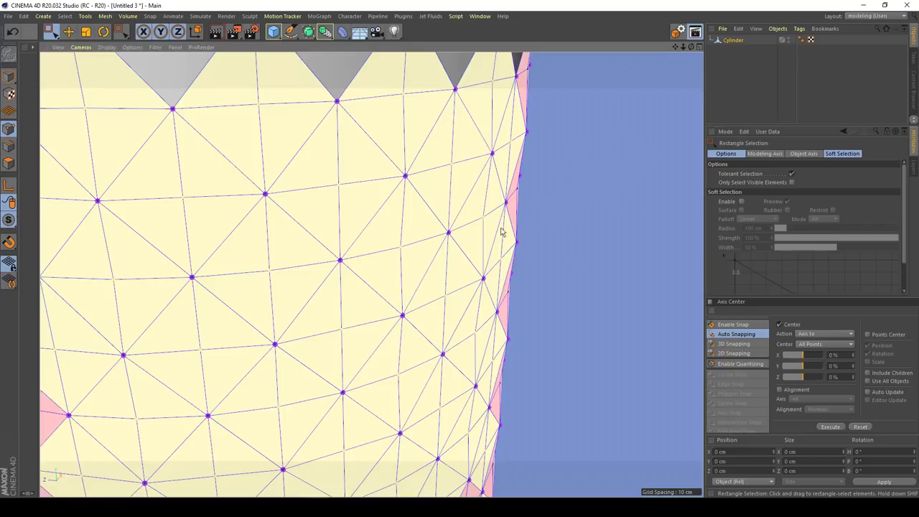
scroll(465, 244, "up", 1)
right_click(603, 146)
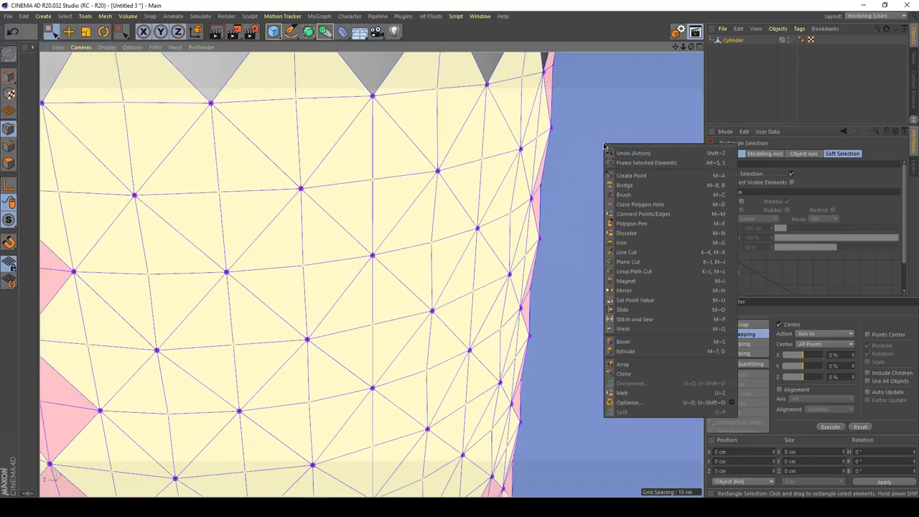
left_click(630, 406)
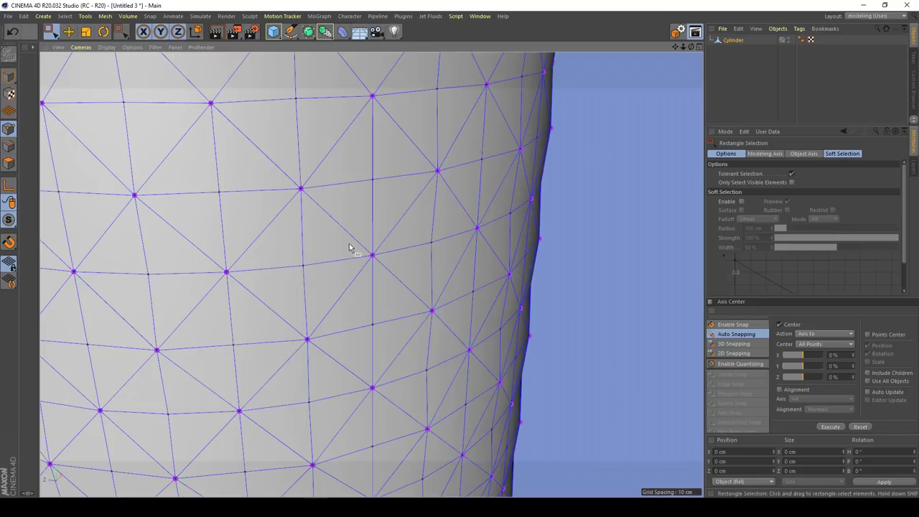
Deselect the cylinder and set the viewport display to Gouraud Shading without wireframe lines in Model mode.
scroll(355, 247, "down", 4)
scroll(443, 252, "down", 6)
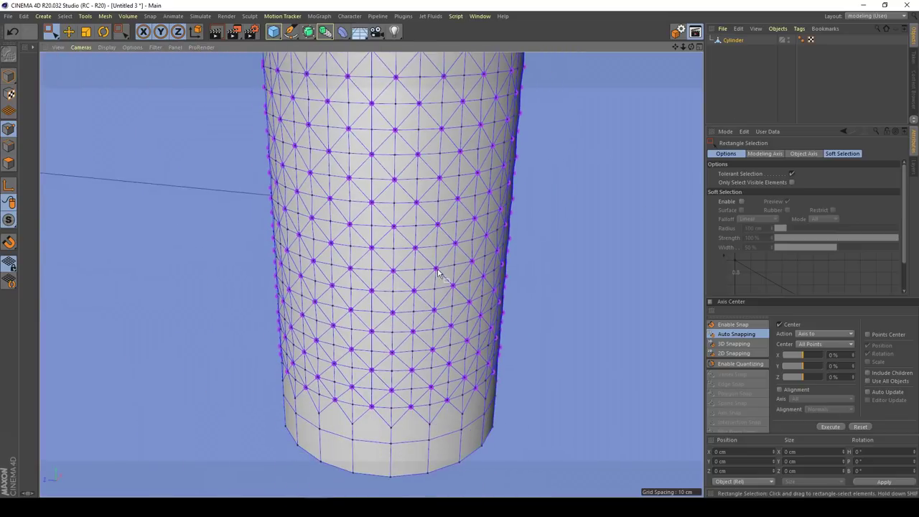
scroll(441, 276, "up", 3)
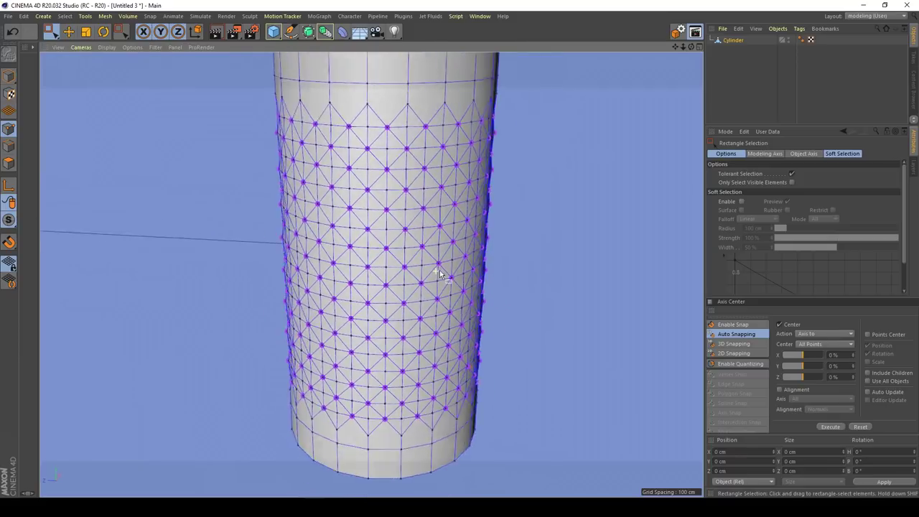
left_click(745, 75)
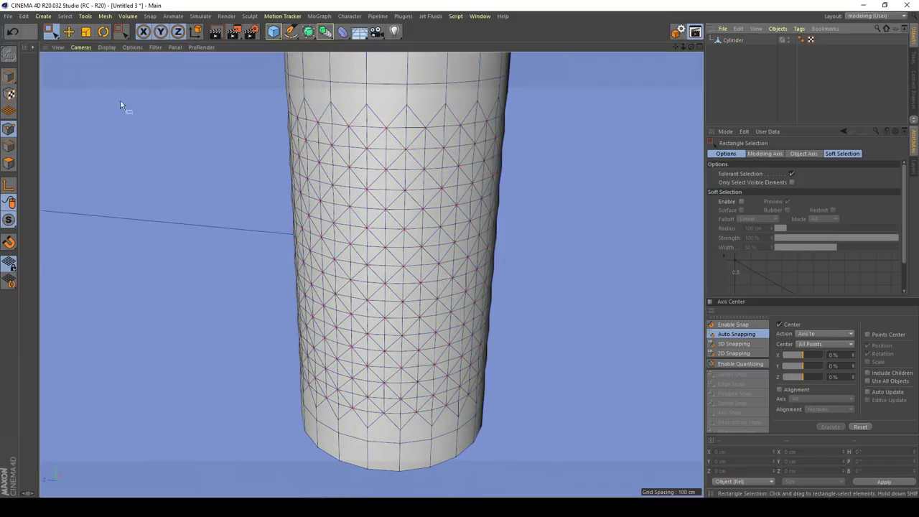
key("n")
key("a")
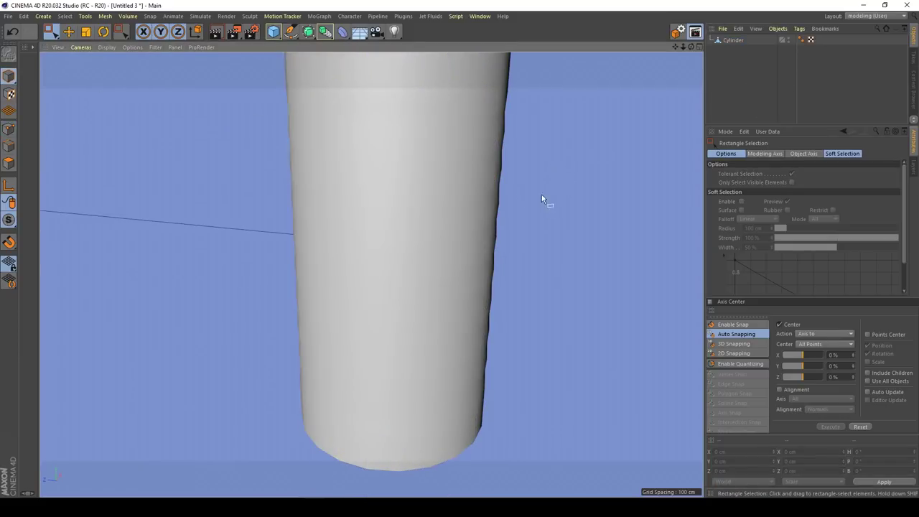
Examine the cylinder's surface shading from several angles with the object selected and deselected.
scroll(445, 244, "down", 3)
left_click_drag(432, 240, 498, 252, "alt")
left_click_drag(414, 259, 559, 188, "alt")
left_click(453, 278)
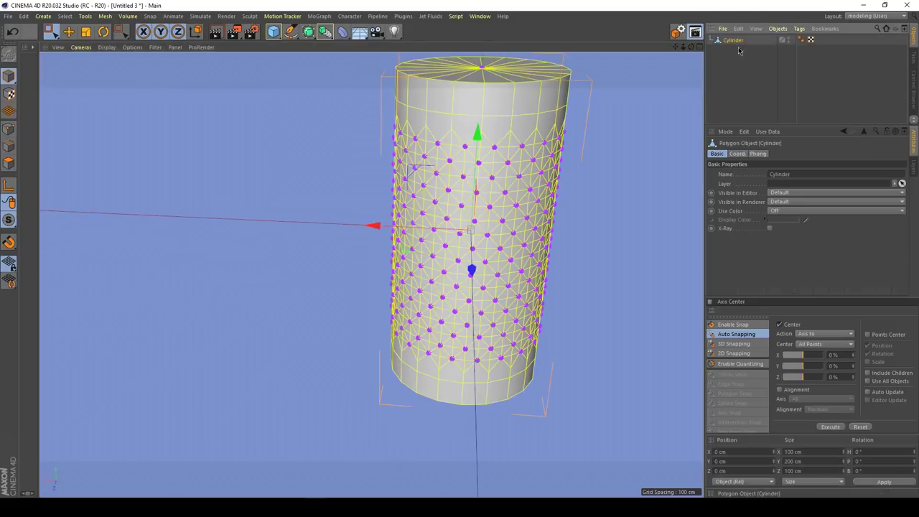
left_click_drag(454, 277, 519, 283, "alt")
left_click(635, 210)
middle_click_drag(455, 327, 438, 295, "alt")
scroll(438, 299, "down", 3)
left_click_drag(429, 294, 456, 282, "alt")
right_click_drag(442, 210, 451, 208, "alt")
middle_click_drag(401, 243, 389, 241, "alt")
left_click_drag(389, 241, 502, 222, "alt")
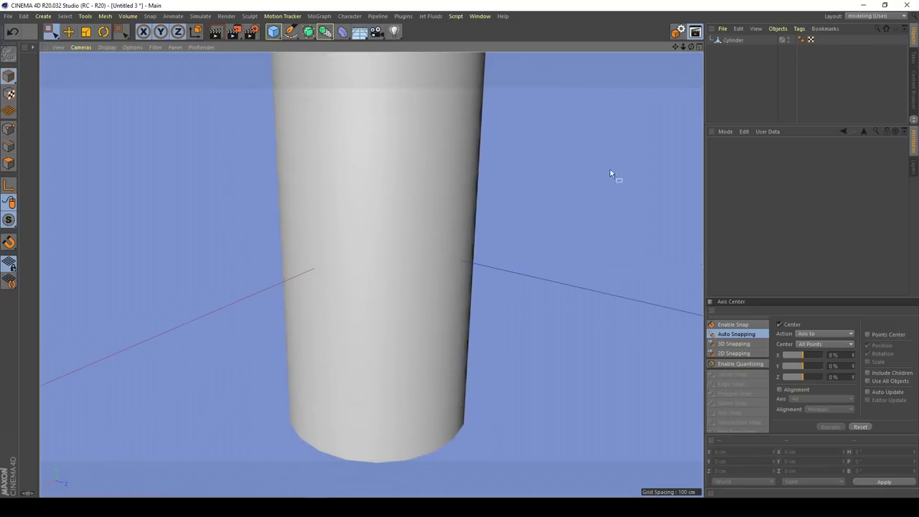
Select the cylinder and switch to Points mode for its lower side wall.
left_click_drag(634, 137, 431, 291, "alt")
mouse_move(432, 287)
middle_mouse_down("alt")
mouse_move(385, 261)
mouse_move(422, 278)
middle_mouse_up("alt")
left_click(733, 40)
left_click_drag(394, 257, 411, 262, "alt")
middle_click_drag(396, 268, 413, 302, "alt")
right_click_drag(413, 302, 433, 270, "alt")
left_click_drag(438, 282, 448, 316, "alt")
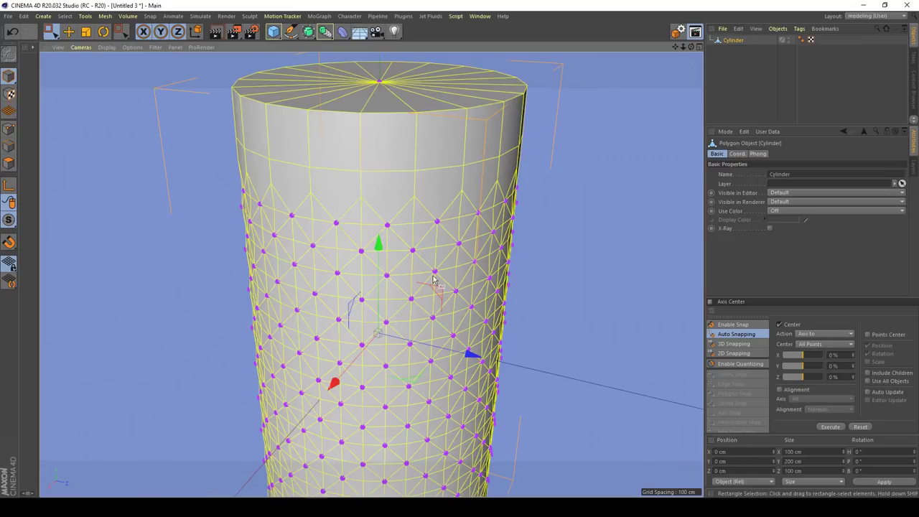
mouse_move(434, 281)
left_mouse_down("alt")
mouse_move(411, 239)
mouse_move(426, 276)
left_mouse_up("alt")
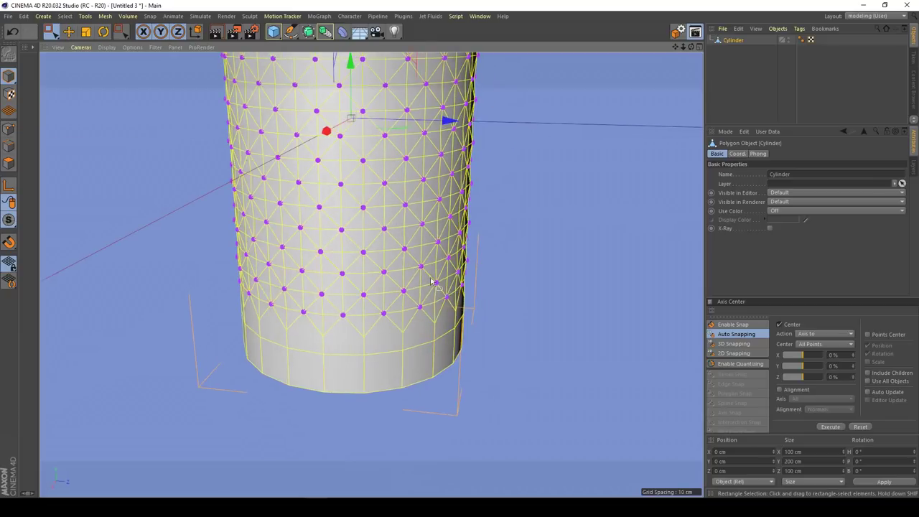
left_click(9, 129)
Select the center point of a collapsed diamond on the side wall, checking the surrounding mesh.
left_click_drag(414, 236, 385, 240, "alt")
right_click_drag(385, 242, 448, 255, "alt")
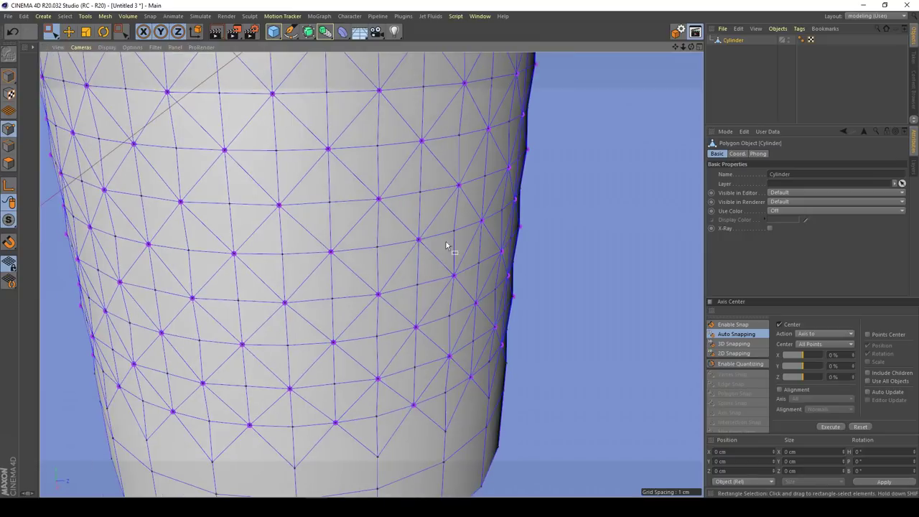
left_click(416, 241)
scroll(411, 256, "down", 4)
scroll(411, 258, "up", 2)
middle_click_drag(411, 260, 430, 265, "alt")
mouse_move(430, 265)
left_mouse_down("alt")
mouse_move(498, 327)
mouse_move(433, 260)
left_mouse_up("alt")
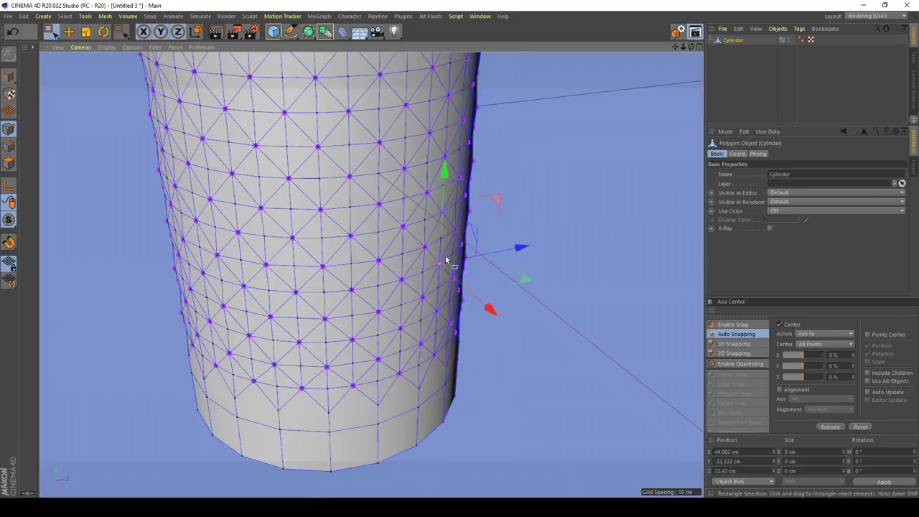
scroll(392, 262, "up", 3)
left_click_drag(441, 284, 379, 282, "alt")
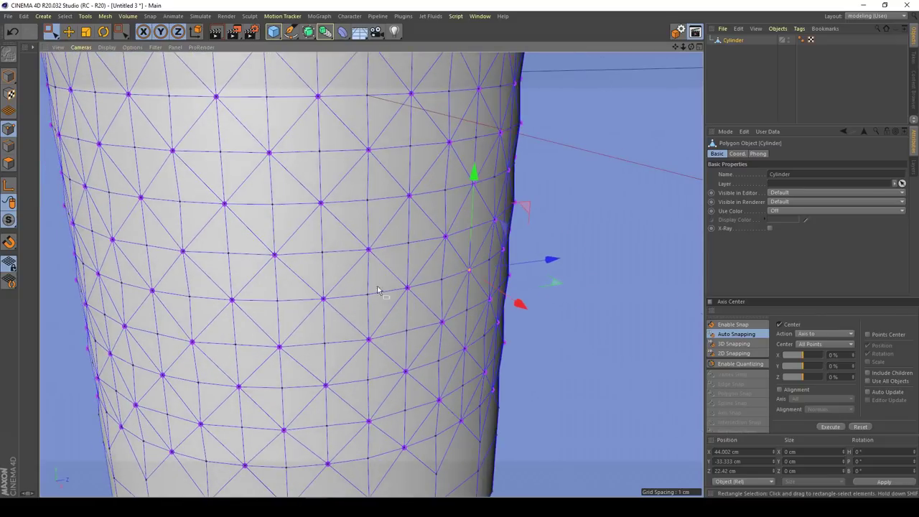
scroll(399, 300, "up", 3)
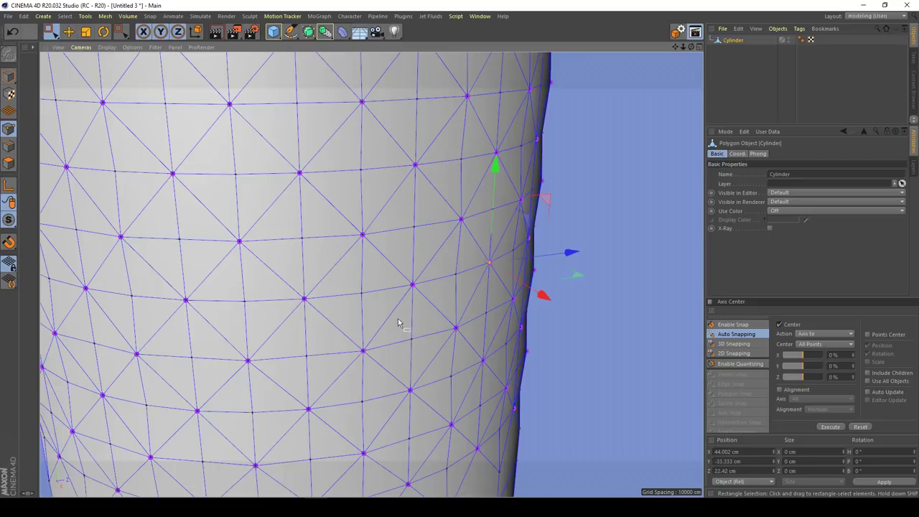
left_click(361, 292)
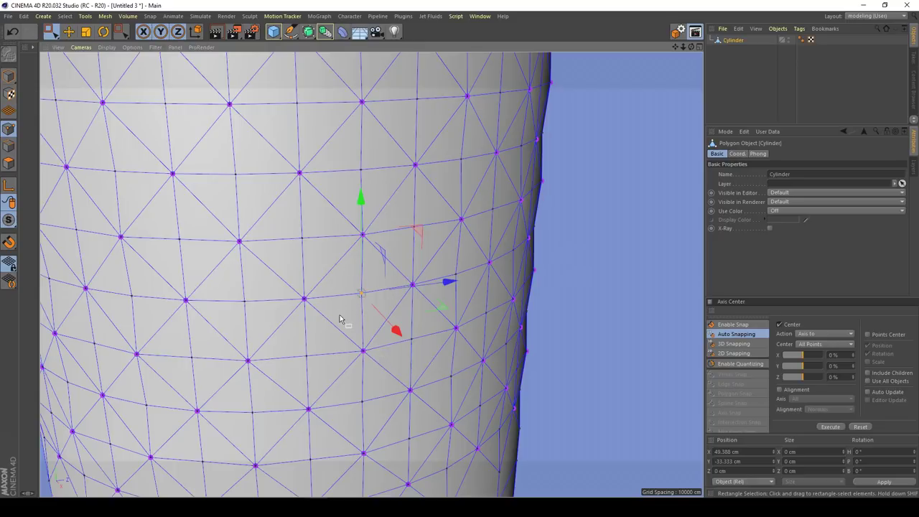
Select the center point of the adjacent collapsed diamond and examine how the edges meet around it at several distances.
left_click(417, 295)
left_click(413, 285)
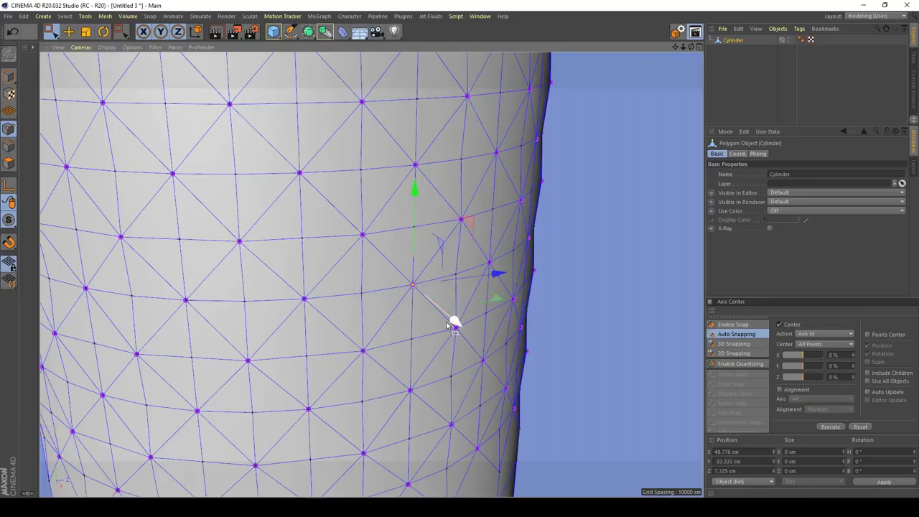
scroll(422, 284, "up", 5)
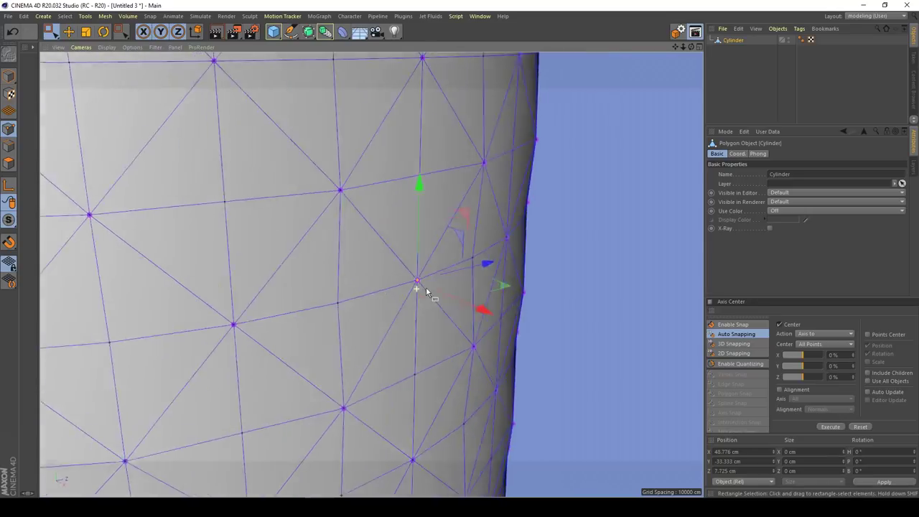
scroll(415, 292, "down", 3)
scroll(444, 297, "up", 3)
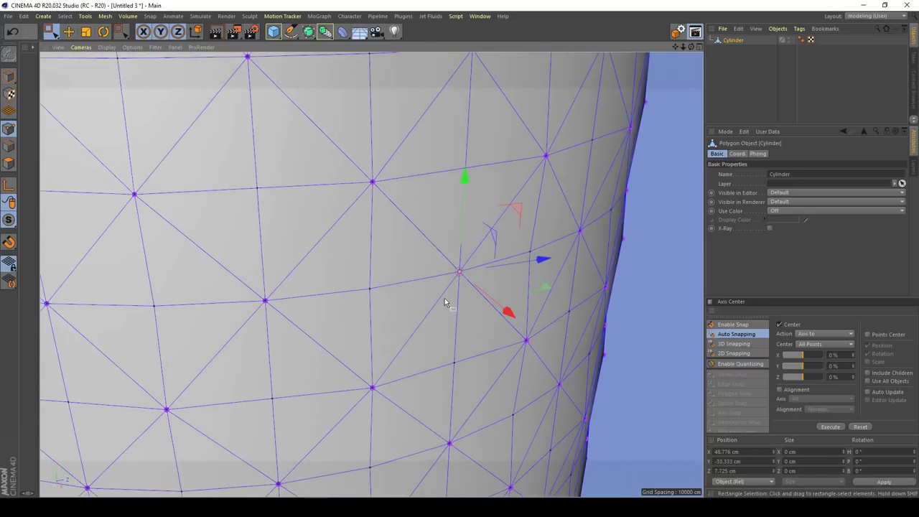
scroll(453, 294, "down", 3)
scroll(453, 294, "up", 3)
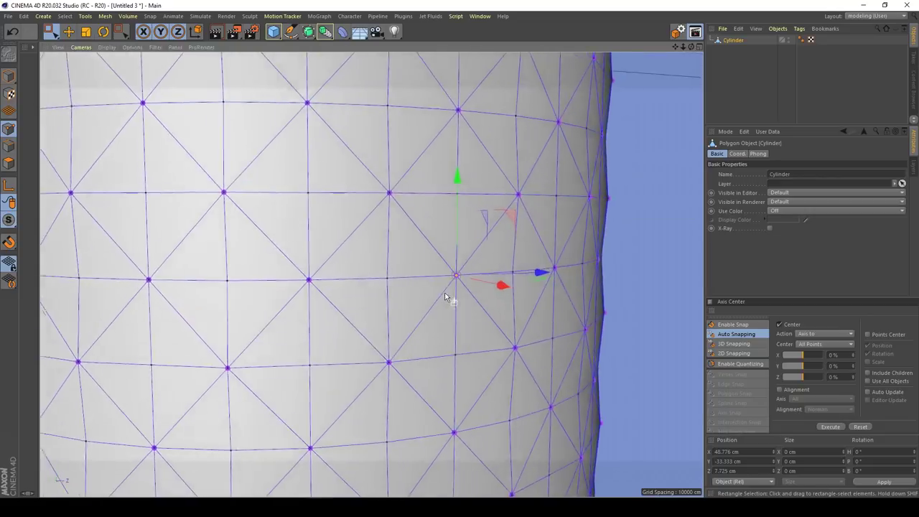
scroll(445, 301, "down", 4)
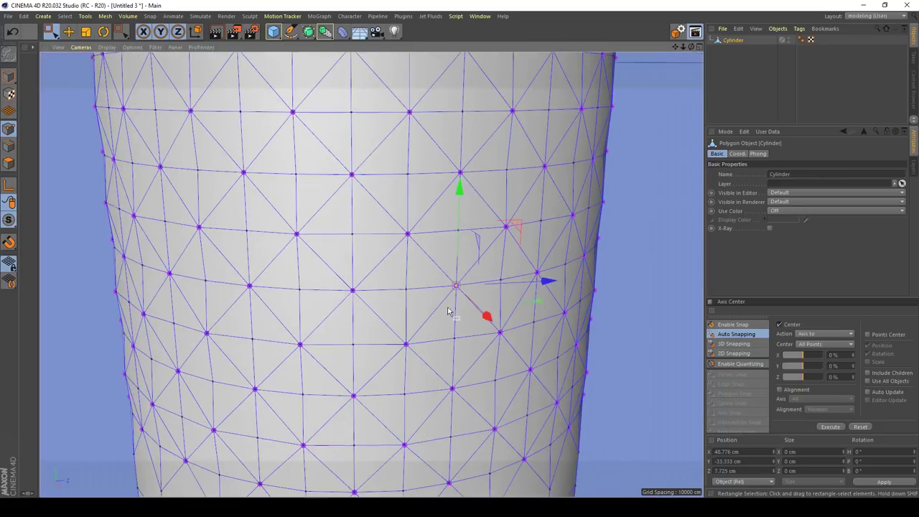
scroll(457, 305, "up", 4)
scroll(460, 300, "down", 2)
scroll(446, 295, "up", 2)
scroll(410, 283, "down", 2)
scroll(434, 338, "up", 2)
scroll(427, 313, "down", 1)
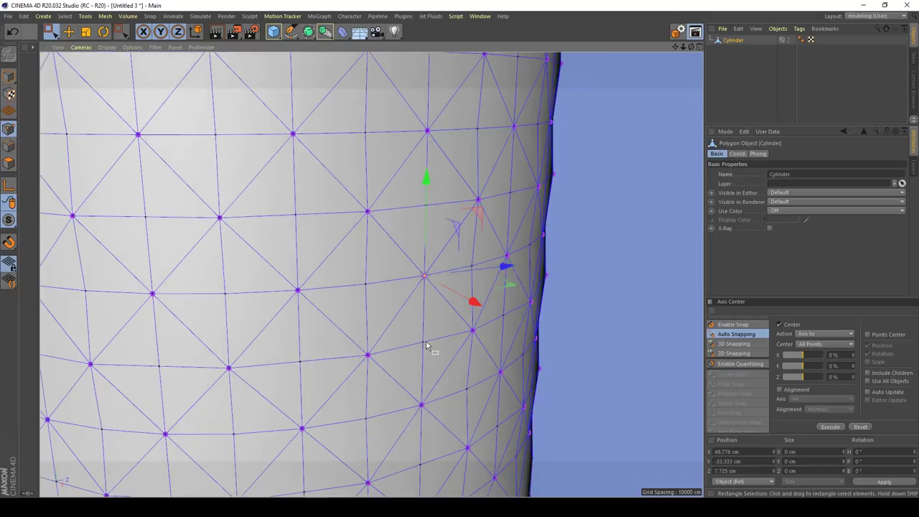
middle_click_drag(426, 342, 441, 343, "alt")
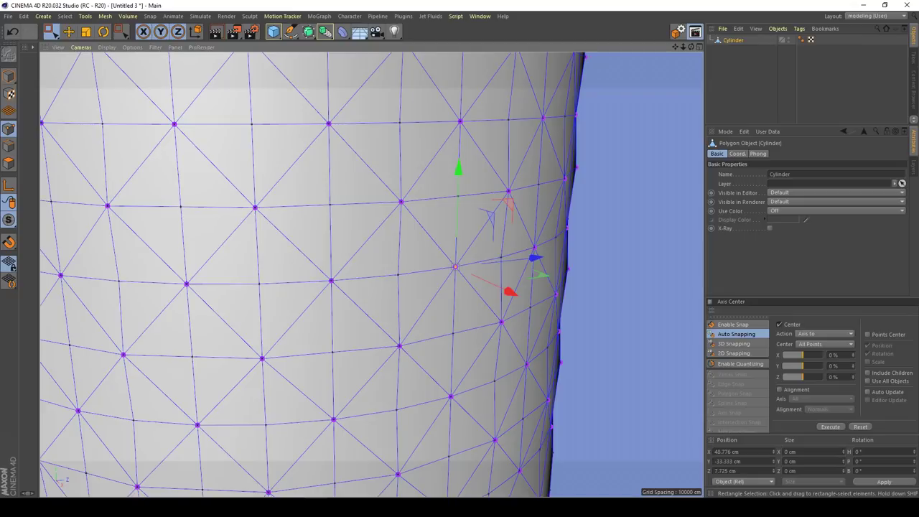
Try pulling a point between two diamonds outward, and select the in-between points farther along the same row.
left_click(396, 275)
left_click_drag(371, 275, 454, 261, "alt")
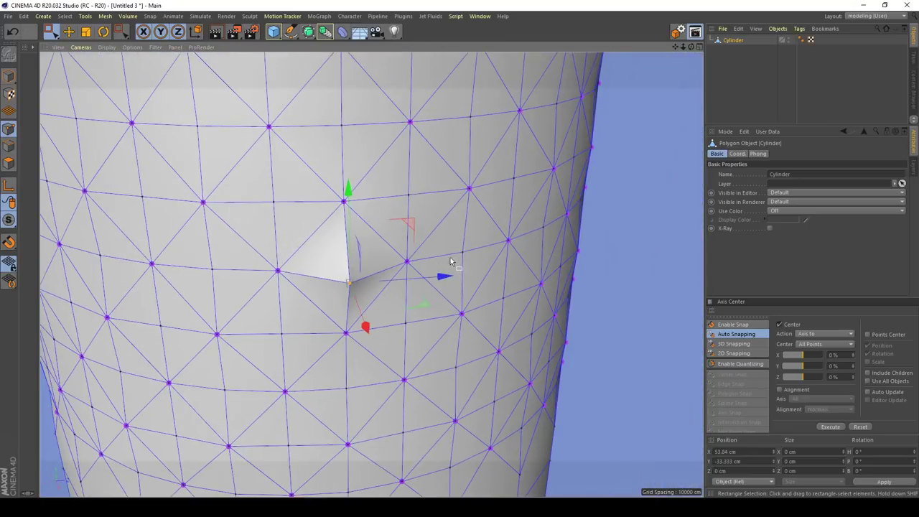
left_click(462, 253)
left_click(544, 228, "shift")
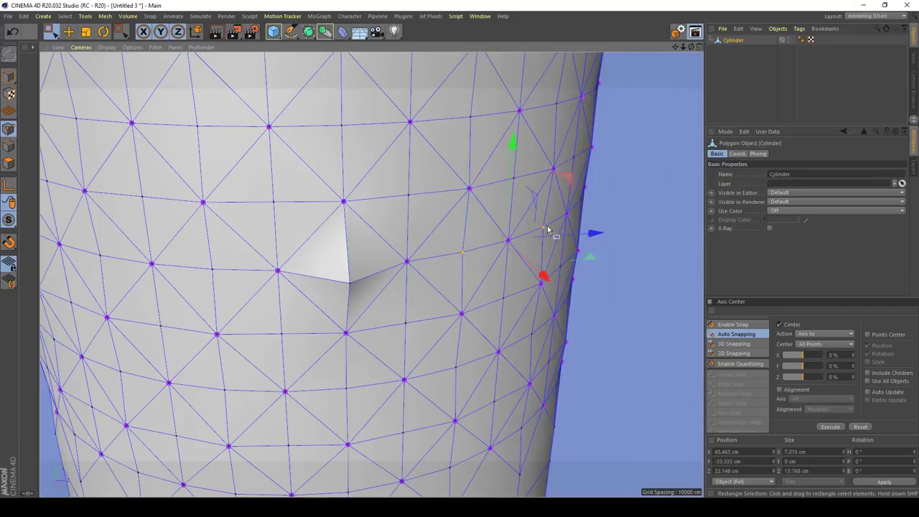
left_click_drag(543, 228, 508, 229, "alt")
left_click(599, 230, "shift")
left_click_drag(598, 230, 565, 233, "alt")
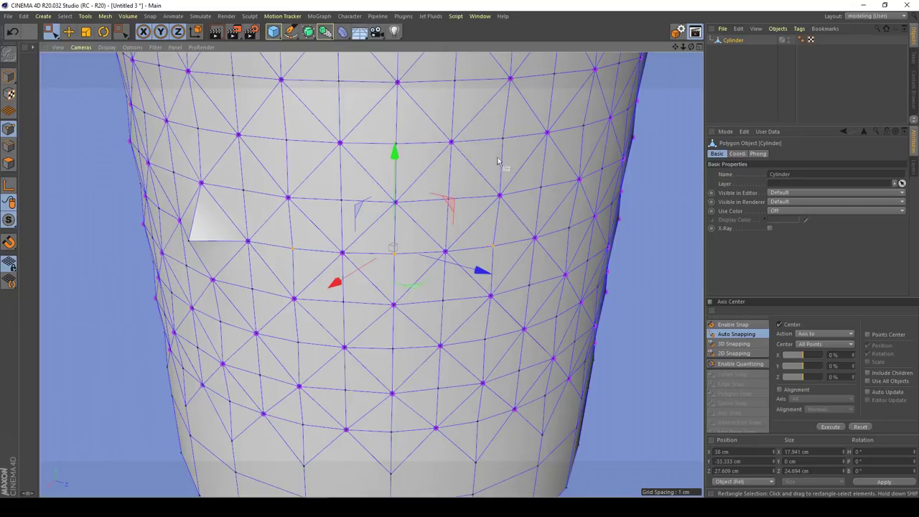
Undo the added point selections and the outward pull of the test point, and clear the point selection.
scroll(458, 257, "down", 4)
left_click_drag(453, 261, 444, 305, "alt")
key("ctrl+z")
key("ctrl+z")
key("ctrl+z")
key("ctrl+z")
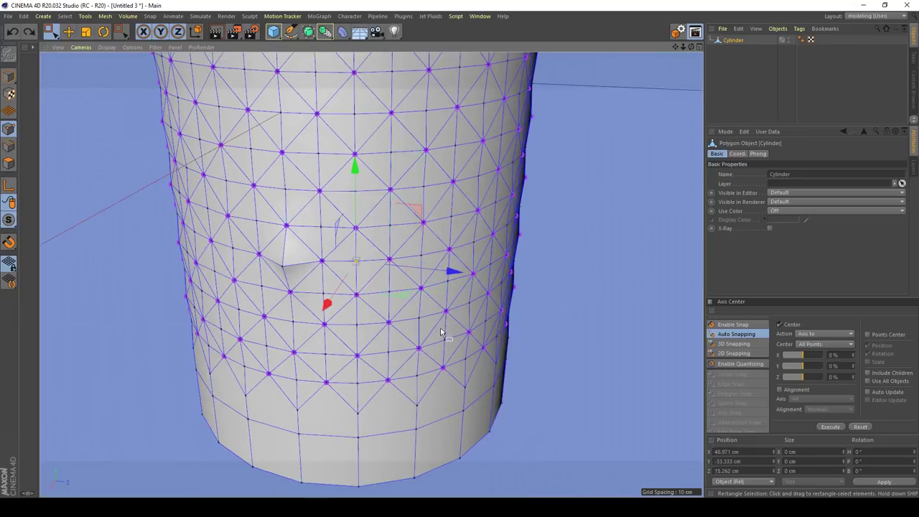
scroll(445, 269, "up", 5)
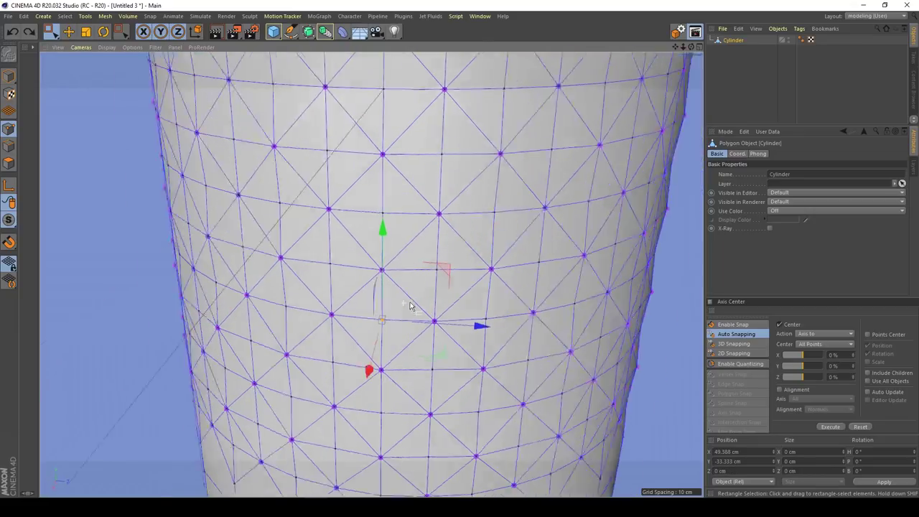
left_click_drag(410, 302, 426, 297, "alt")
middle_click_drag(423, 323, 449, 315, "alt")
scroll(432, 281, "down", 2)
scroll(441, 309, "down", 2)
left_click_drag(450, 292, 540, 275, "alt")
left_click(641, 170)
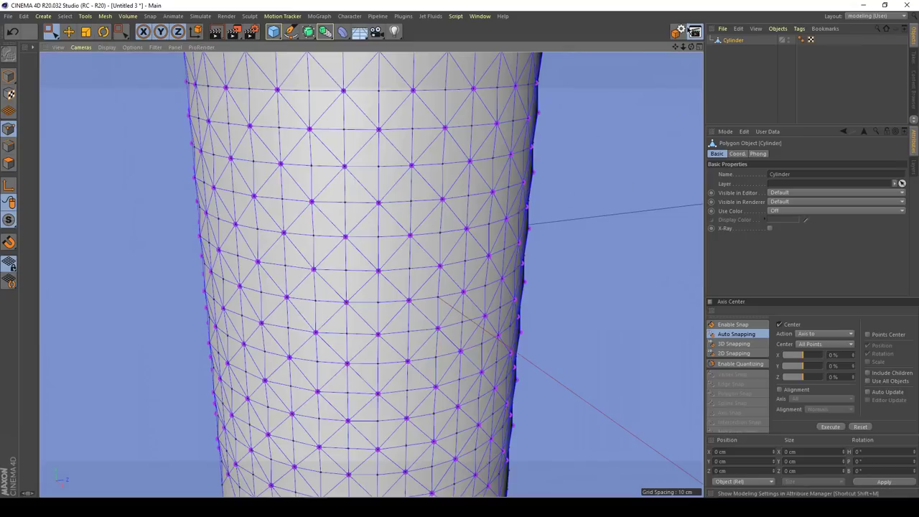
Show the mesh checking settings and select all points flagged as Complex Poles.
left_click(676, 31)
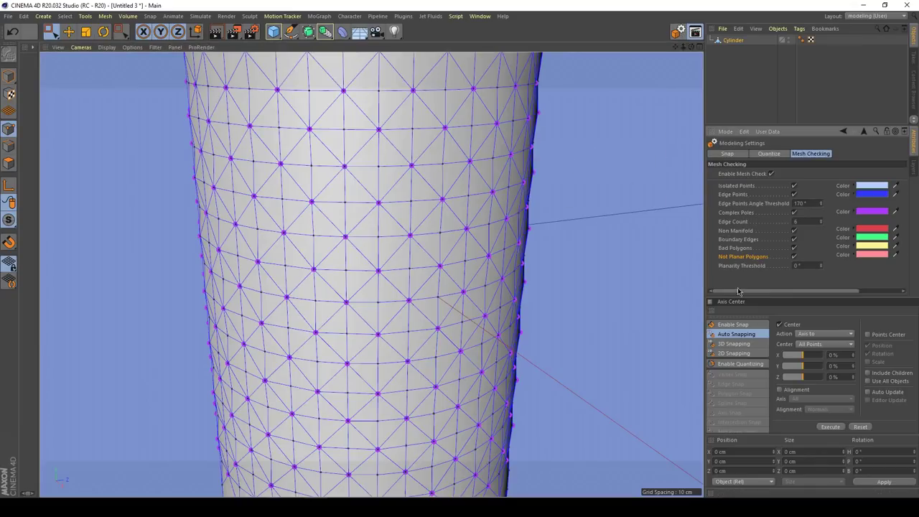
left_click_drag(839, 274, 830, 275)
middle_click_drag(830, 274, 708, 292)
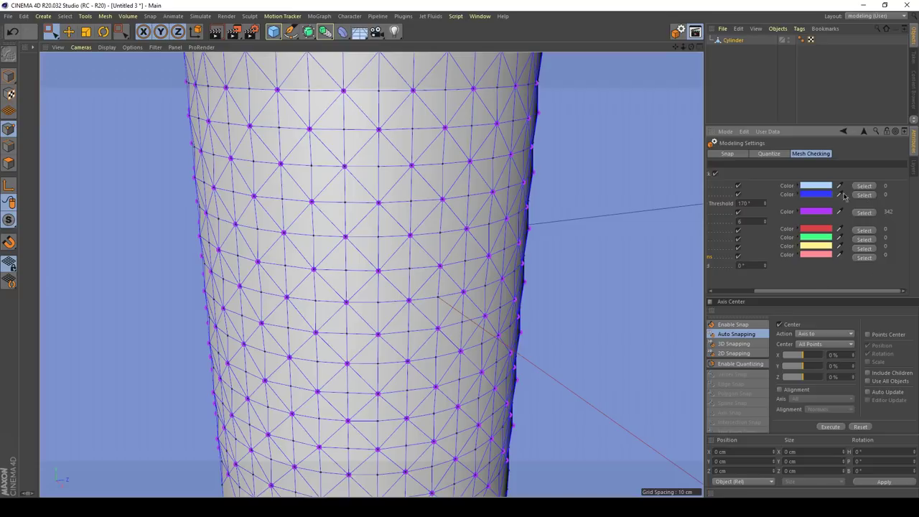
left_click(863, 213)
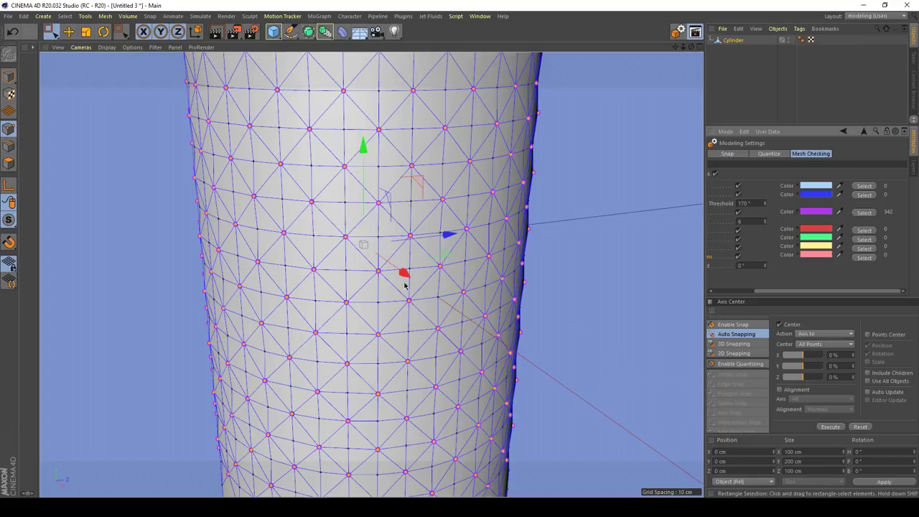
Invert the point selection to pick every cylinder point except the complex poles.
middle_click_drag(387, 232, 397, 354, "alt")
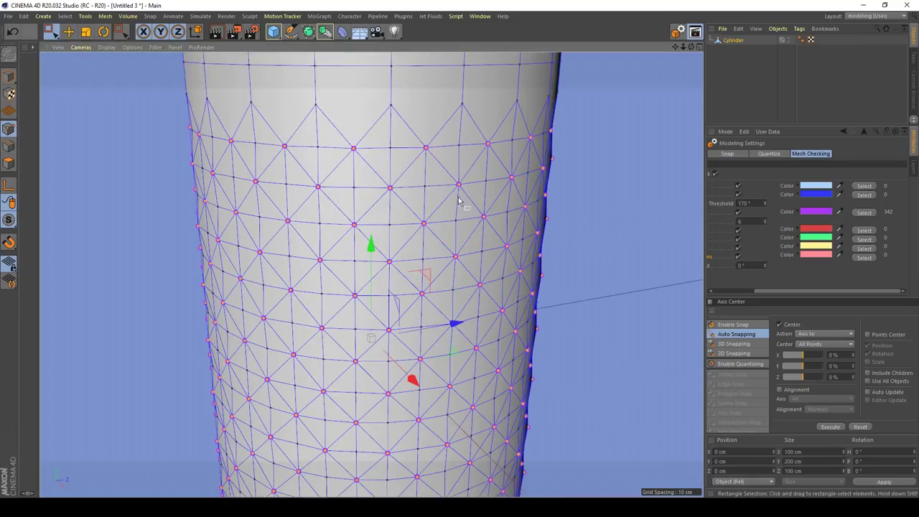
middle_click_drag(463, 201, 484, 267, "alt")
middle_click_drag(460, 305, 473, 312, "alt")
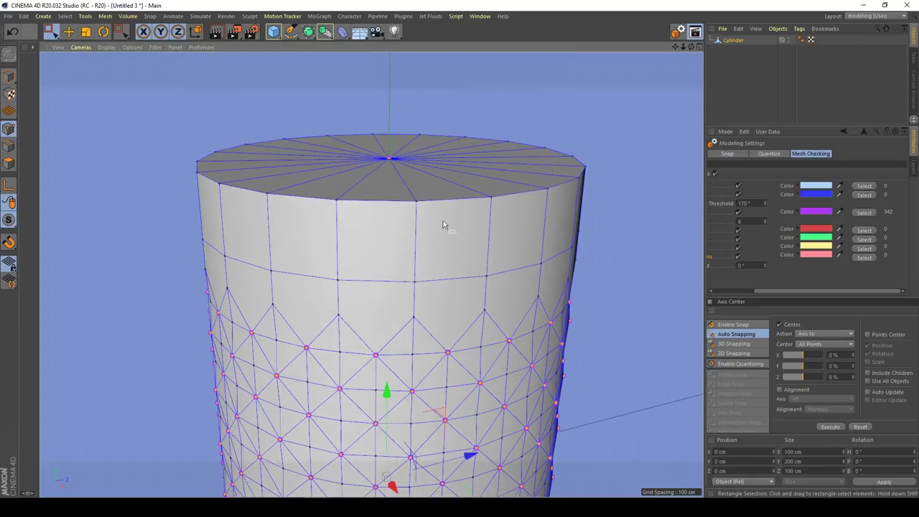
left_click_drag(439, 352, 442, 296, "alt")
scroll(445, 295, "down", 2)
scroll(438, 247, "up", 5)
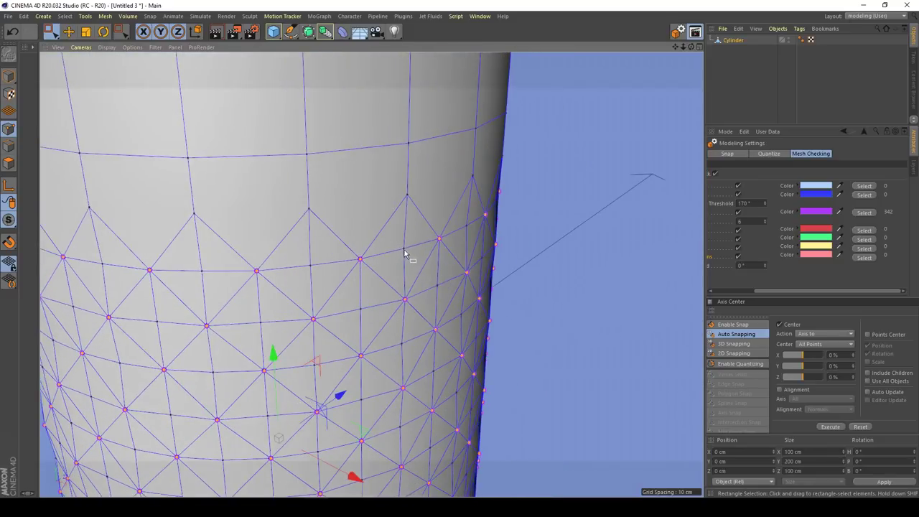
left_click_drag(403, 253, 472, 222, "alt")
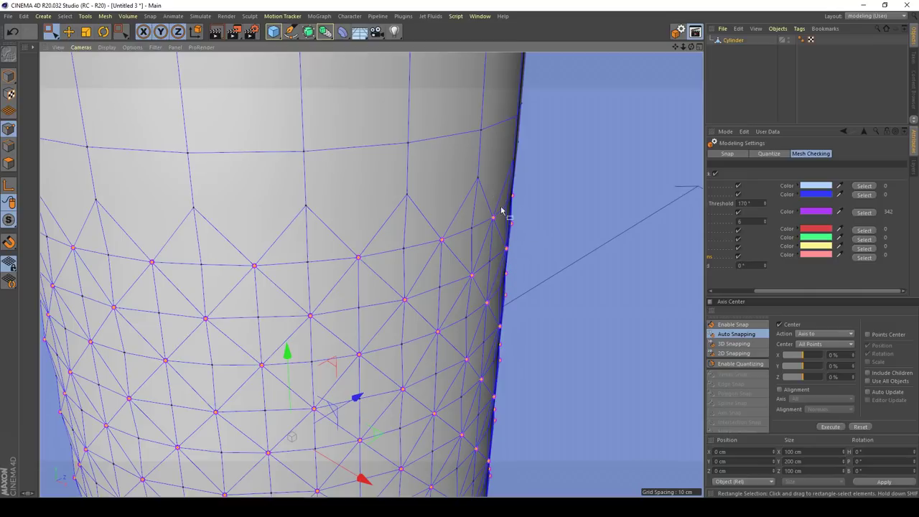
key("v")
mouse_move(504, 194)
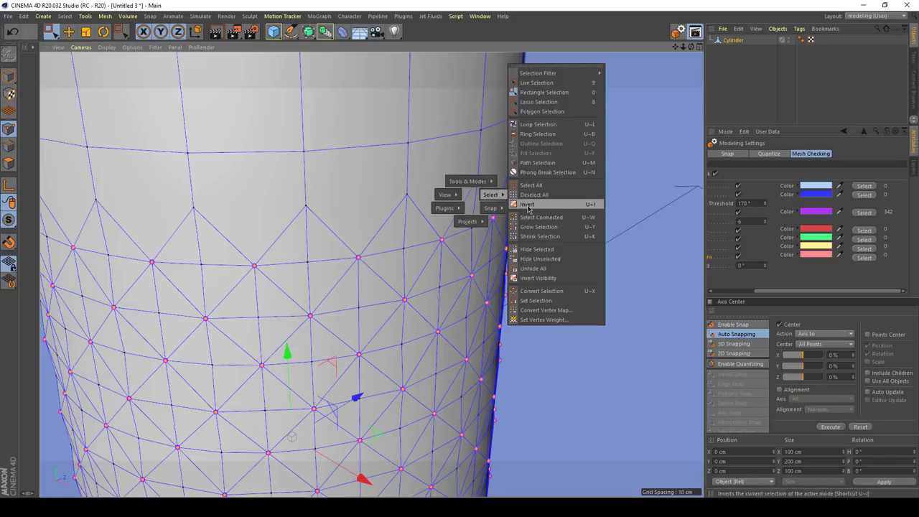
left_click(528, 204)
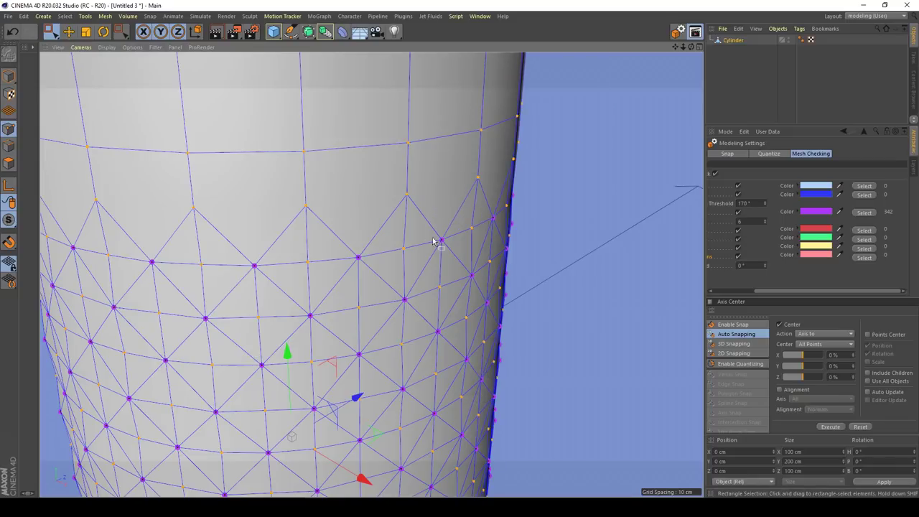
scroll(419, 252, "down", 3)
left_click_drag(419, 253, 443, 228, "alt")
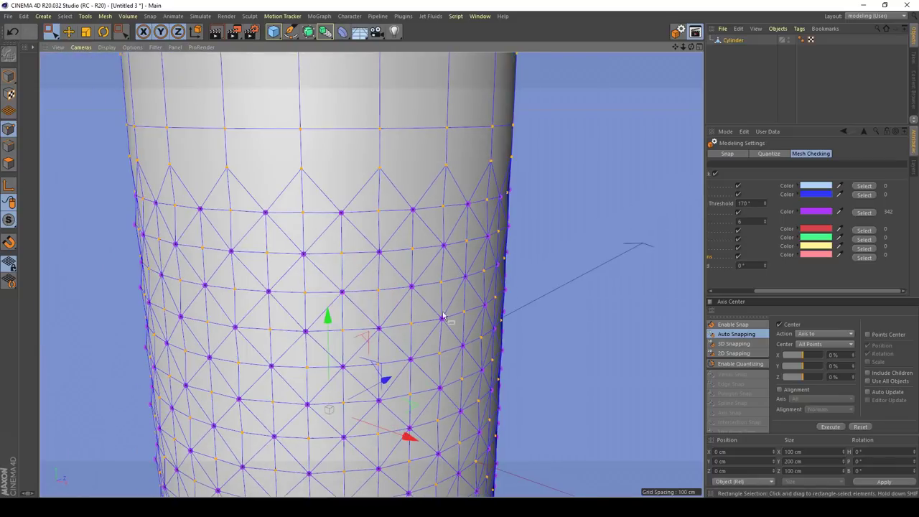
In an orthographic side view, use Rectangle Selection to deselect the points above the diamond pattern, including its upper tips.
key("F4")
scroll(413, 241, "up", 3)
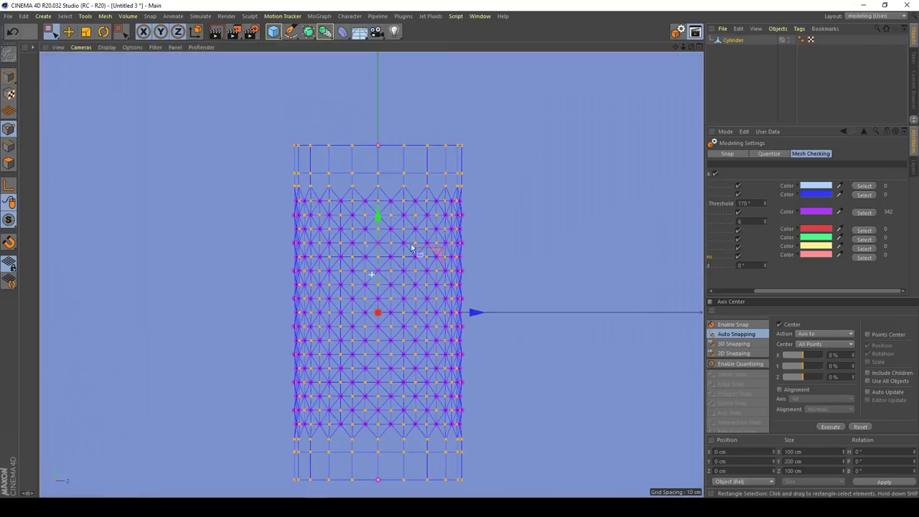
middle_click_drag(417, 270, 426, 284, "alt")
key("space")
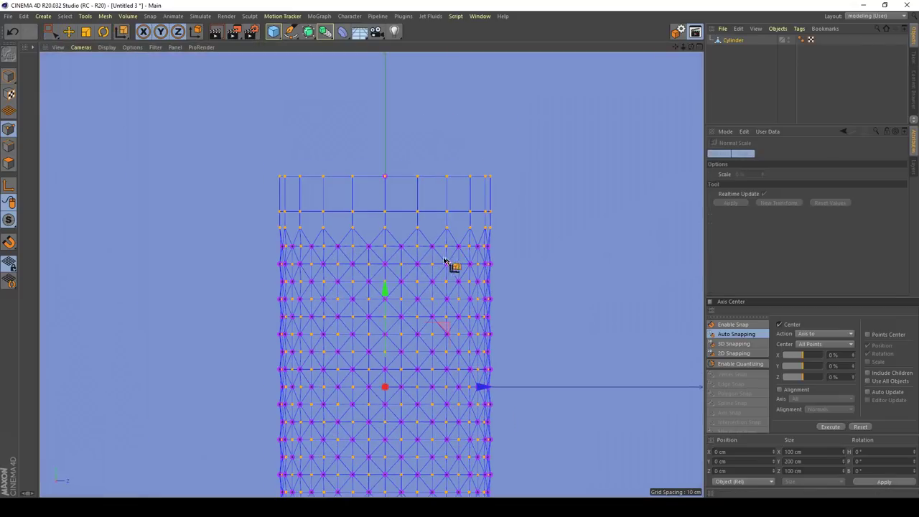
left_click_drag(49, 31, 94, 61)
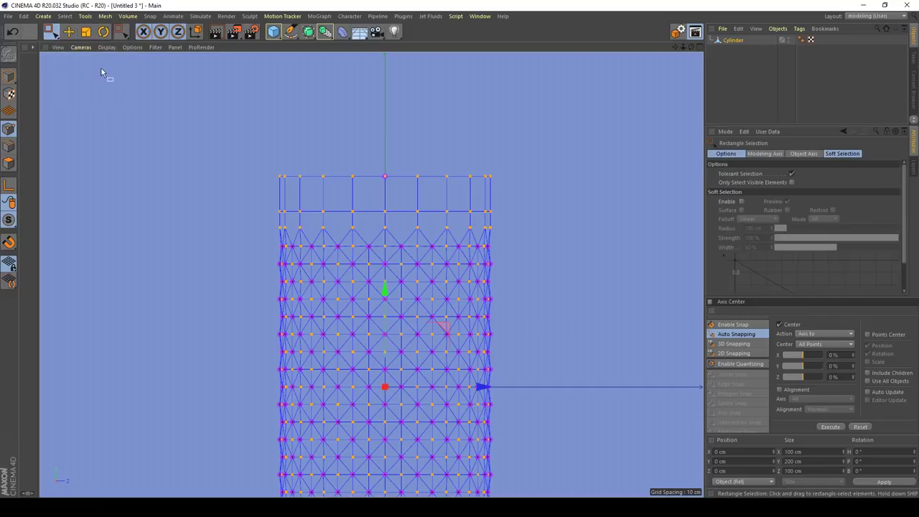
left_click_drag(213, 127, 597, 234)
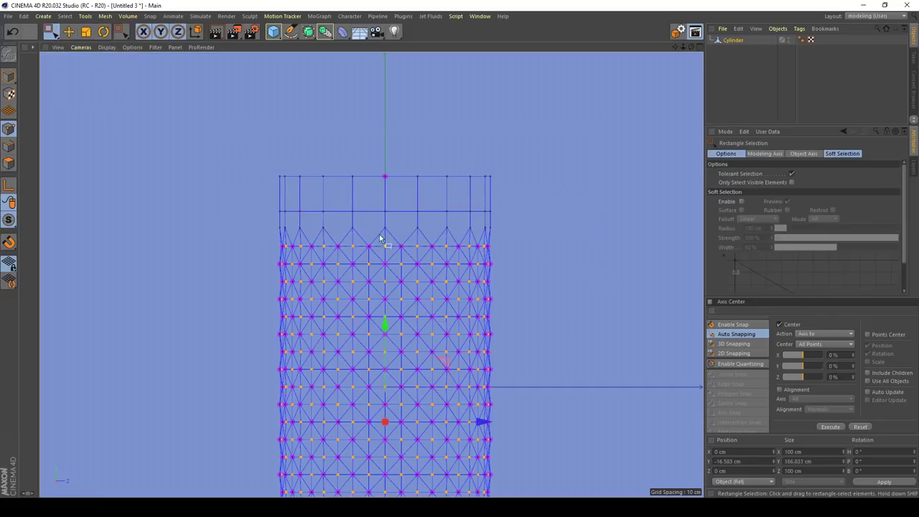
Deselect the points below the diamond pattern, including its lower tips, and return to the perspective view.
scroll(378, 233, "up", 3)
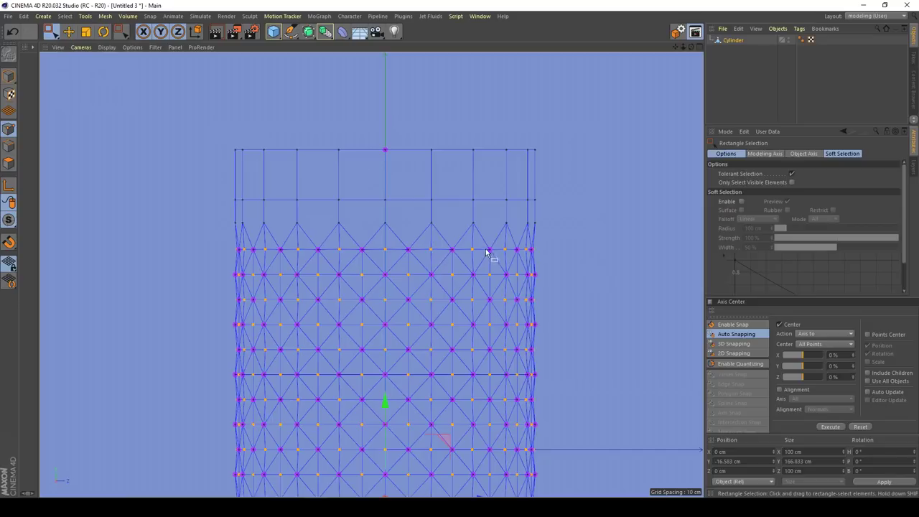
middle_click_drag(434, 460, 438, 315, "alt")
left_click_drag(219, 391, 621, 252, "ctrl")
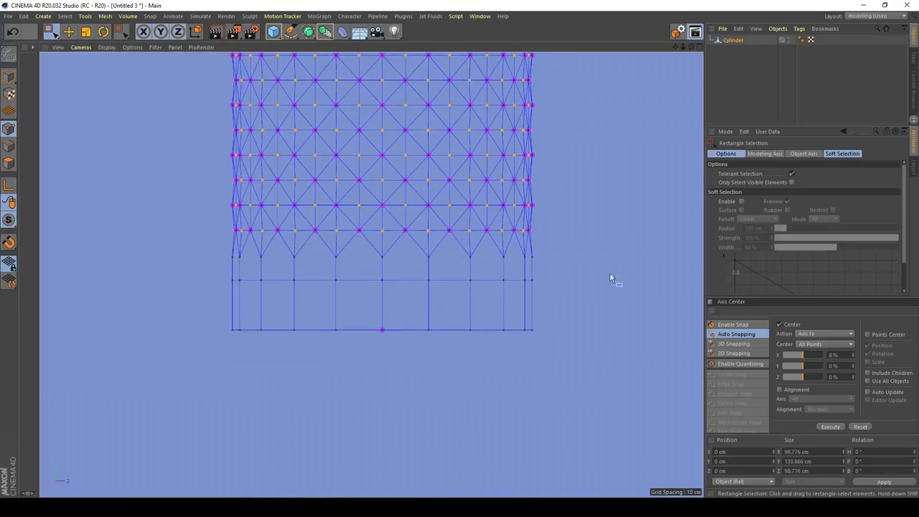
key("F1")
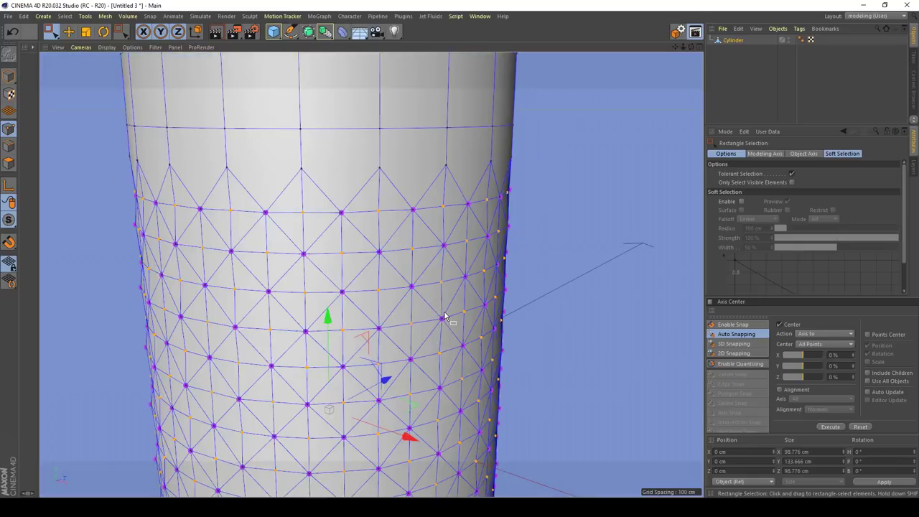
Scale the selected points outward along X and Z only, with Y locked, to about 110.5 cm in both directions.
key("t")
middle_click_drag(386, 273, 429, 312, "alt")
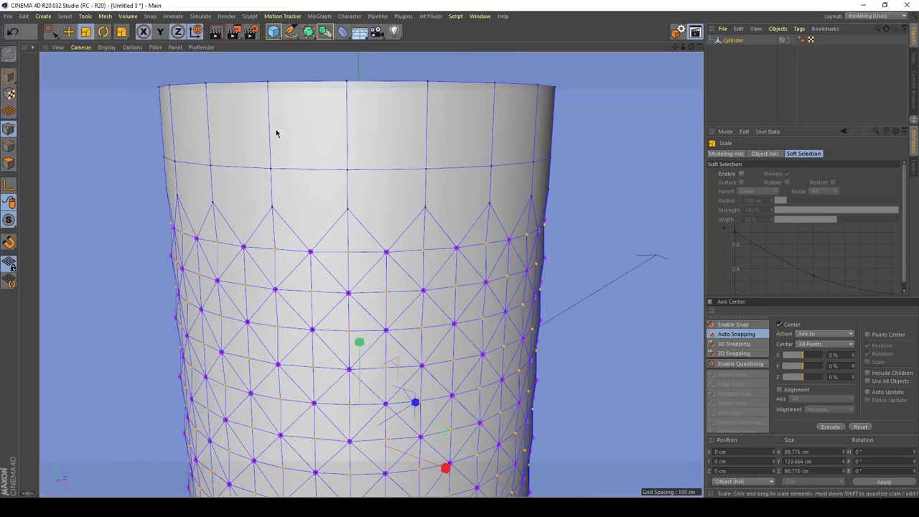
left_click(165, 33)
left_click(165, 33)
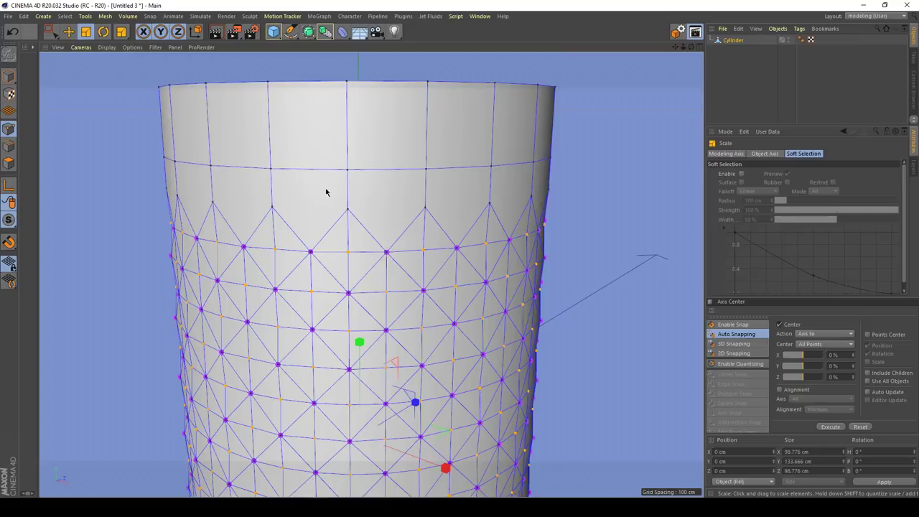
scroll(329, 208, "down", 3)
left_click_drag(330, 224, 348, 257, "alt")
middle_click_drag(379, 293, 392, 302, "alt")
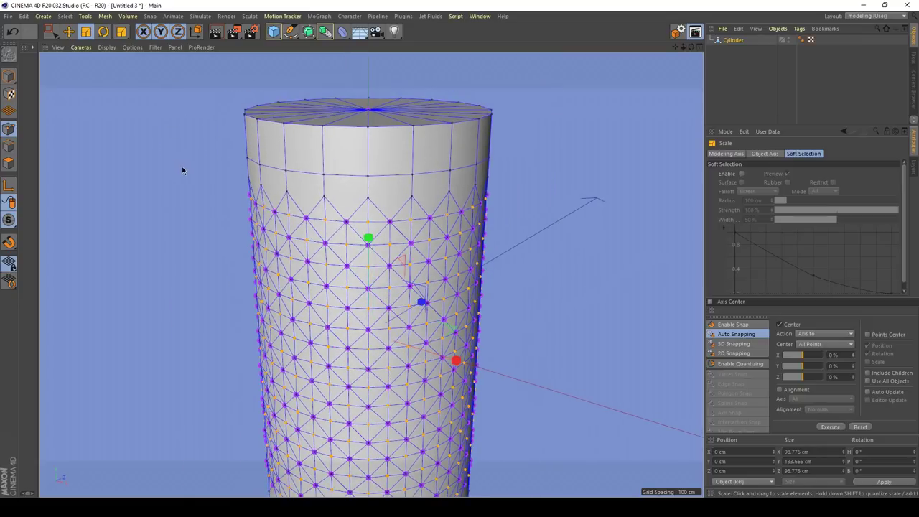
mouse_move(380, 275)
middle_mouse_down("alt")
mouse_move(395, 277)
mouse_move(375, 282)
middle_mouse_up("alt")
left_click_drag(375, 282, 380, 285, "alt")
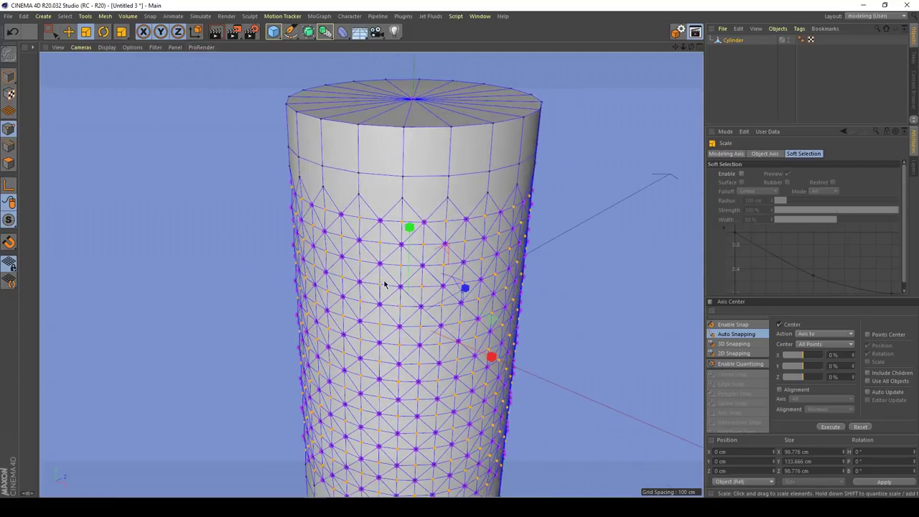
middle_click_drag(357, 292, 308, 299, "alt")
left_click(195, 32)
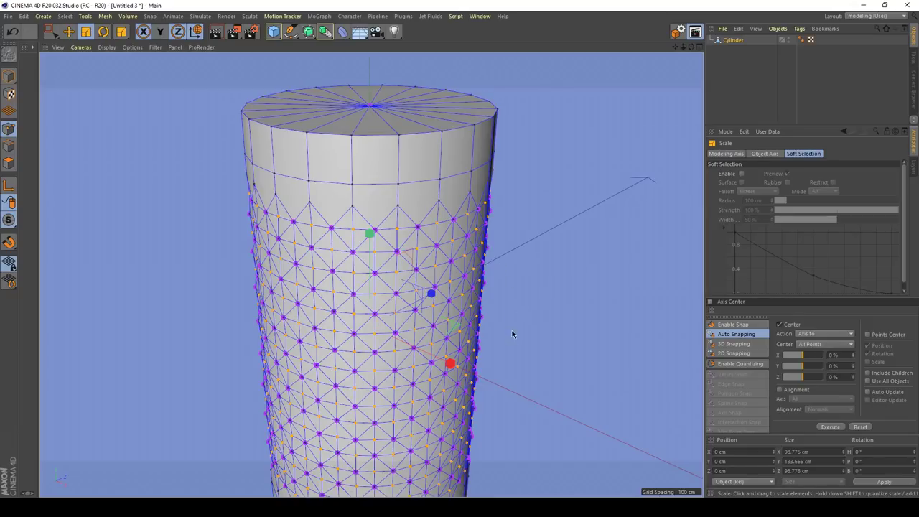
left_click_drag(515, 296, 551, 274)
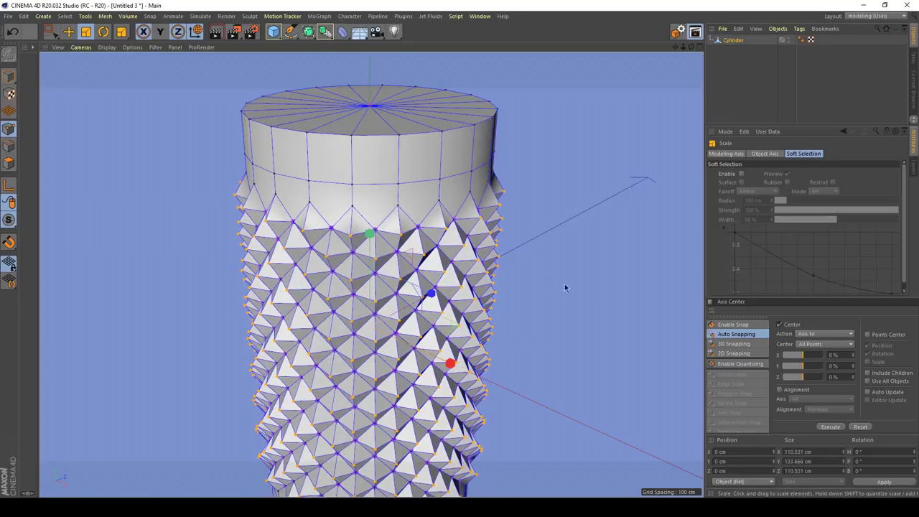
Deselect the cylinder to see its shading and set its Phong tag's Phong Angle to 30°.
left_click(745, 94)
scroll(395, 277, "down", 7)
middle_click_drag(391, 344, 387, 282, "alt")
left_click_drag(386, 283, 403, 273, "alt")
left_click(800, 40)
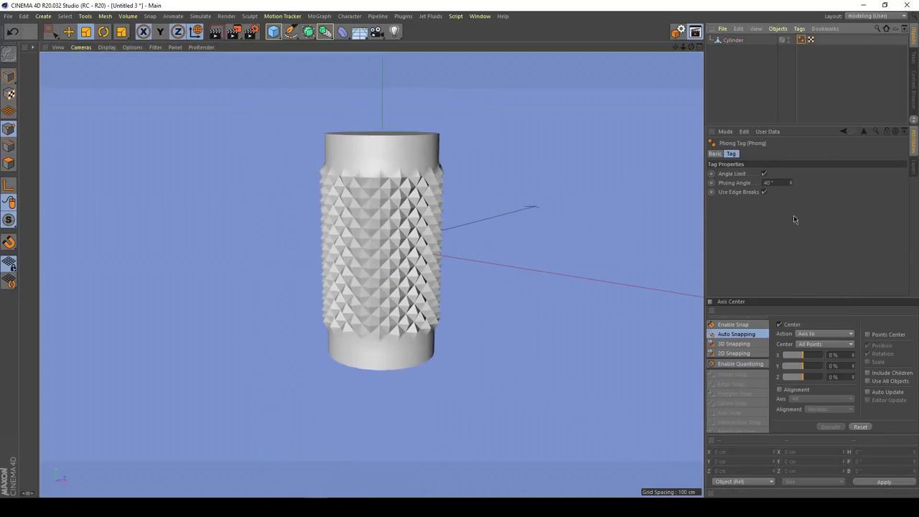
left_click_drag(793, 188, 793, 191)
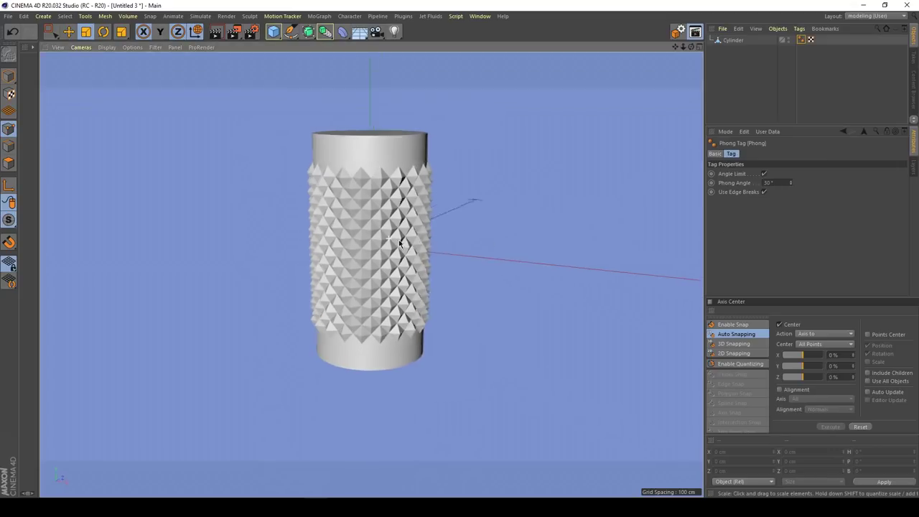
scroll(394, 246, "up", 4)
middle_click_drag(386, 250, 343, 271, "alt")
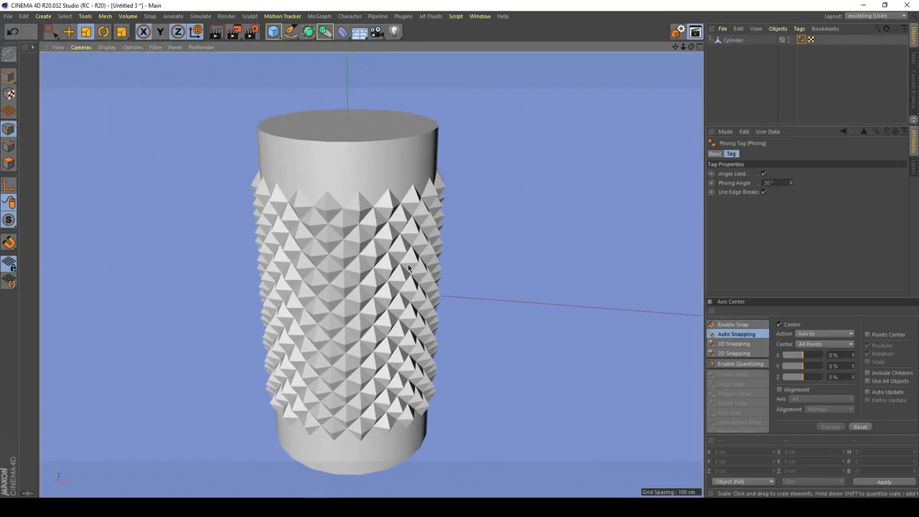
Select the cylinder in model mode and examine its spiked diamond surface from several angles.
left_click(407, 275)
left_click_drag(407, 275, 388, 247, "alt")
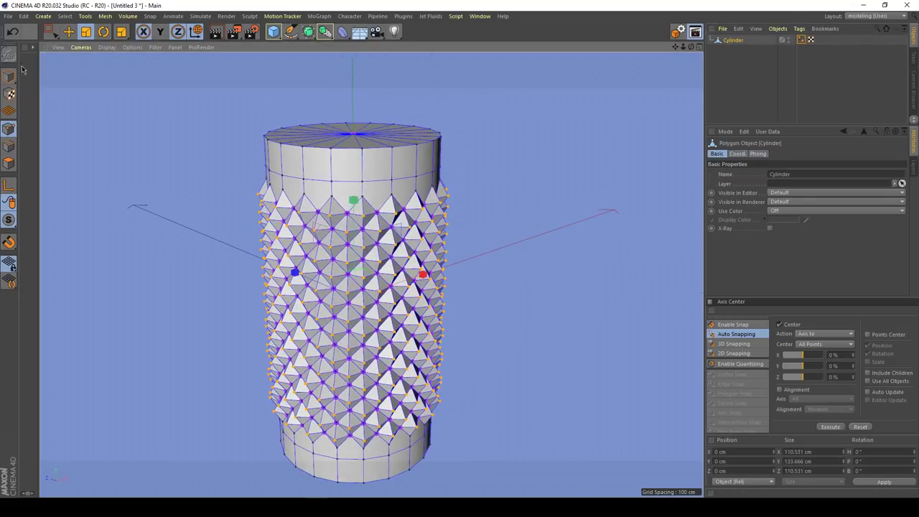
left_click(9, 75)
left_click(49, 31)
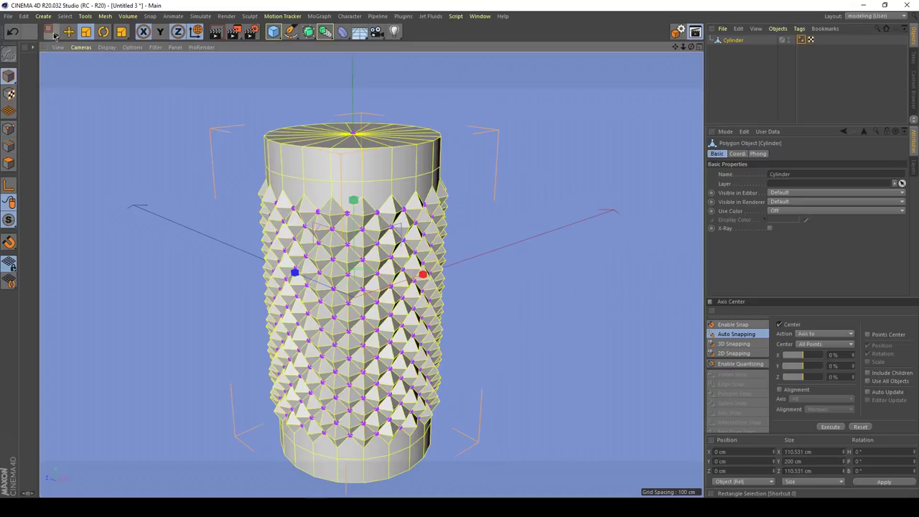
left_click_drag(333, 207, 396, 247, "alt")
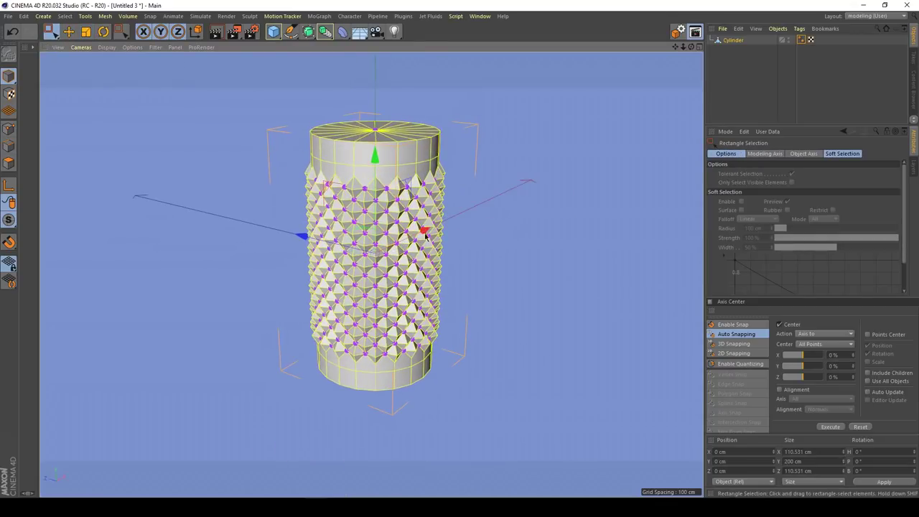
scroll(398, 248, "up", 5)
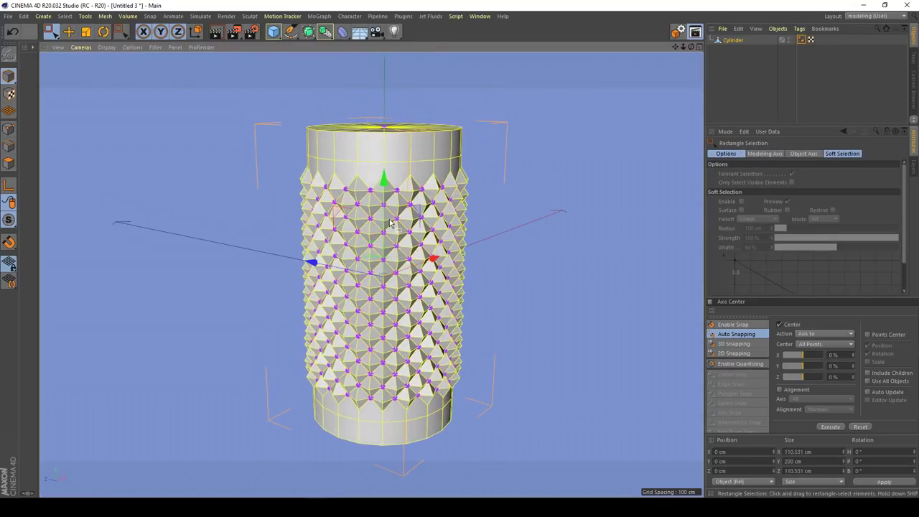
left_click_drag(406, 245, 451, 248, "alt")
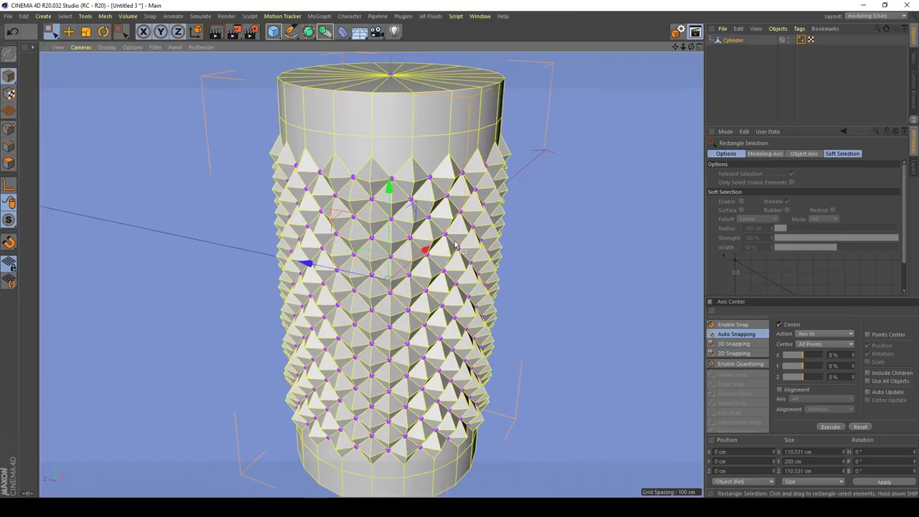
left_click_drag(422, 187, 441, 246, "alt")
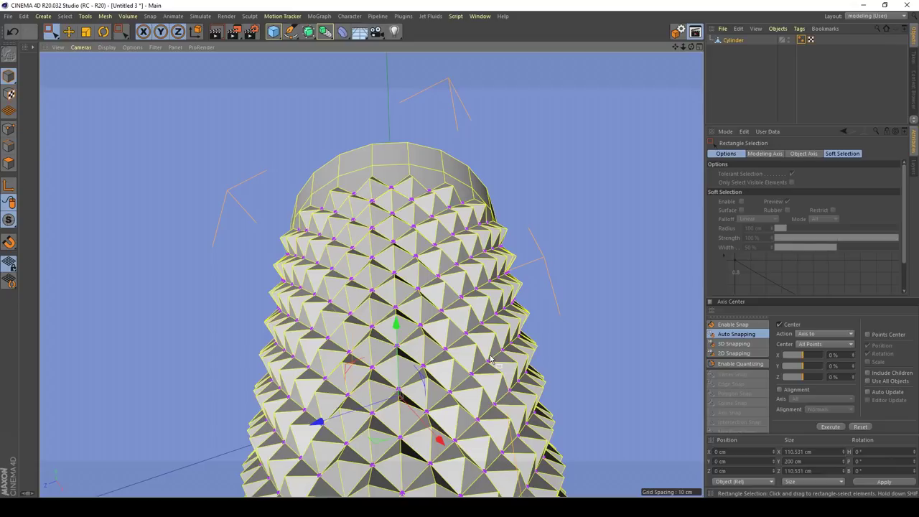
left_click_drag(415, 260, 414, 279, "alt")
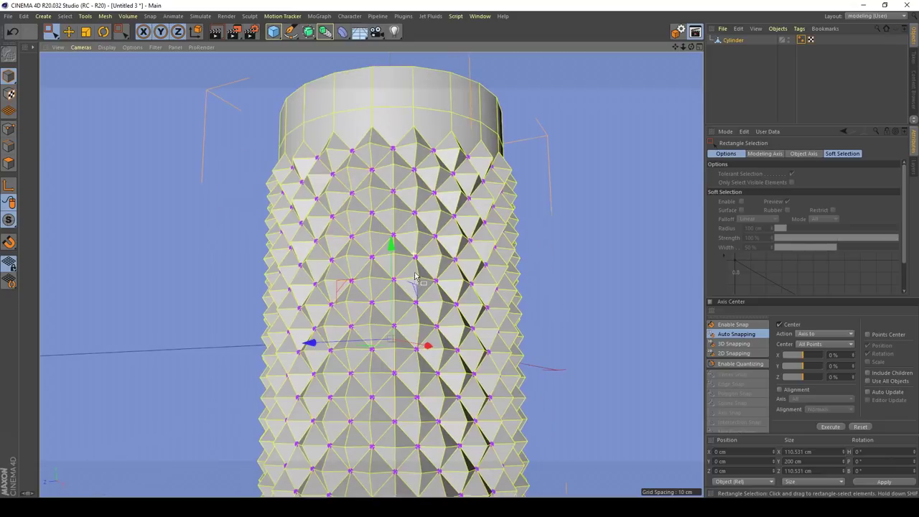
left_click_drag(396, 238, 426, 279, "alt")
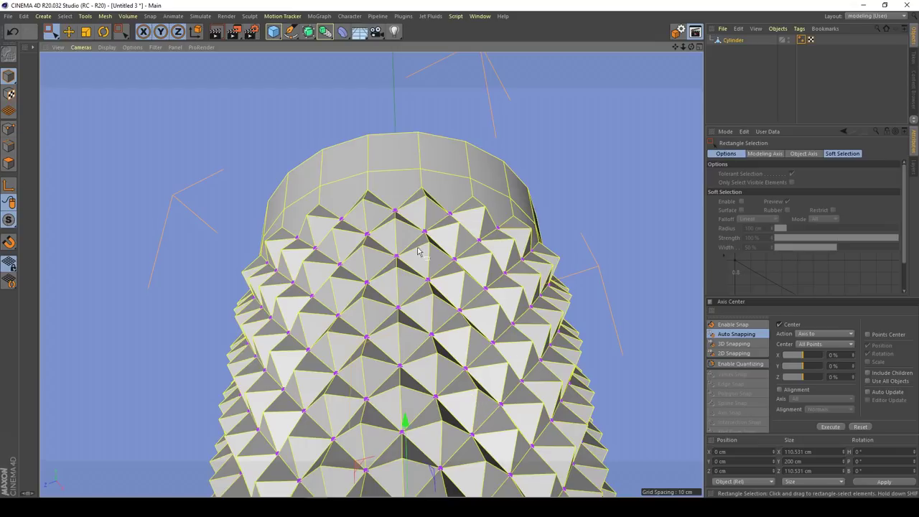
In an orthographic side view, switch to edge mode and select the edges across the diamond pattern with Rectangle Selection.
key("F3")
middle_click_drag(404, 79, 397, 302, "alt")
scroll(412, 258, "down", 3)
middle_click_drag(418, 230, 414, 263, "alt")
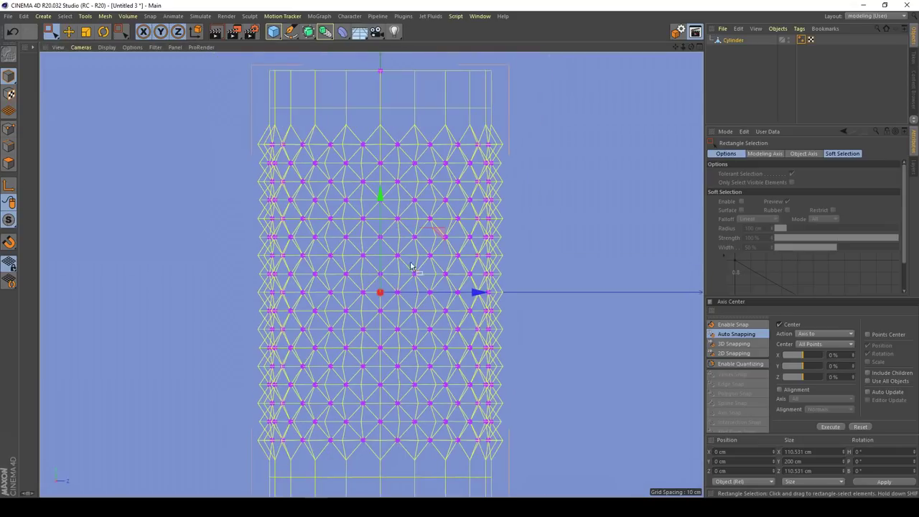
left_click(9, 145)
left_click_drag(52, 33, 74, 61)
left_click(74, 61)
left_click_drag(234, 121, 587, 471)
Deselect the edges below and above the diamond pattern and return to the perspective view.
left_click_drag(512, 470, 239, 494, "ctrl")
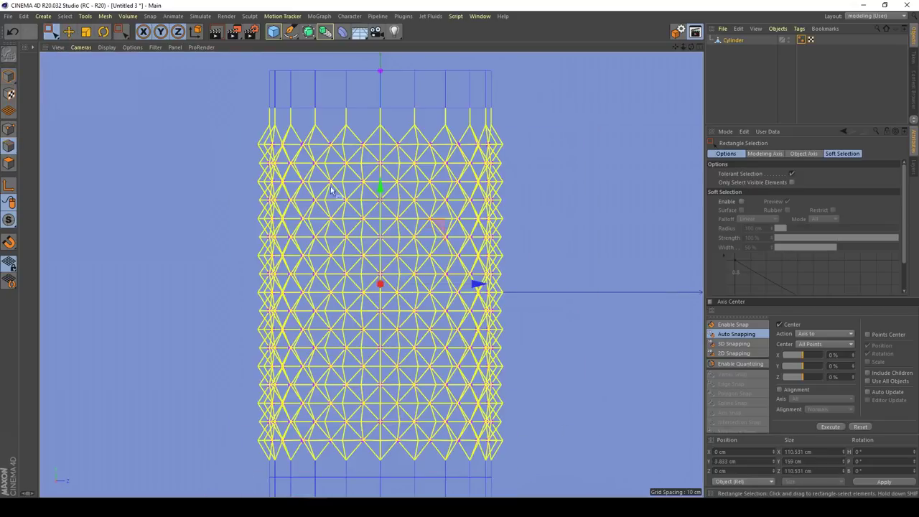
left_click_drag(230, 96, 590, 126, "ctrl")
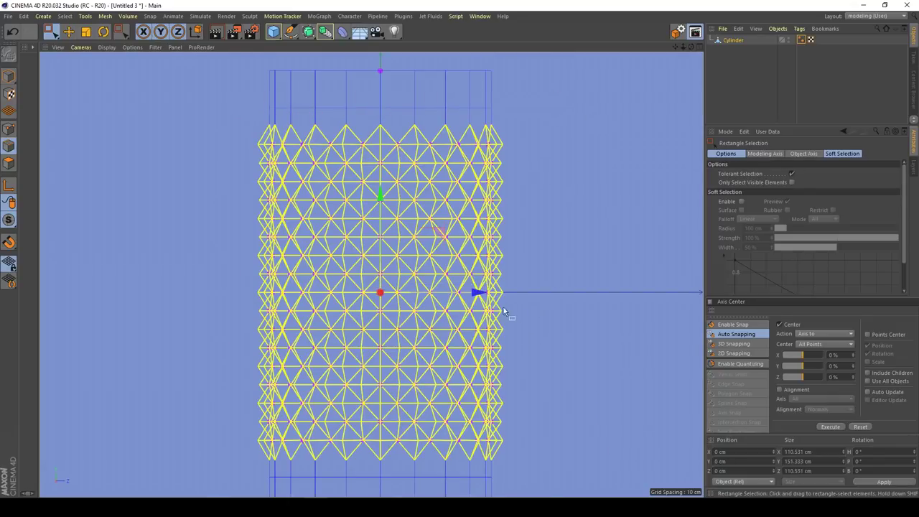
key("F1")
Add a Bevel deformer and group it with the cylinder under a null so it affects the mesh.
left_click(342, 31)
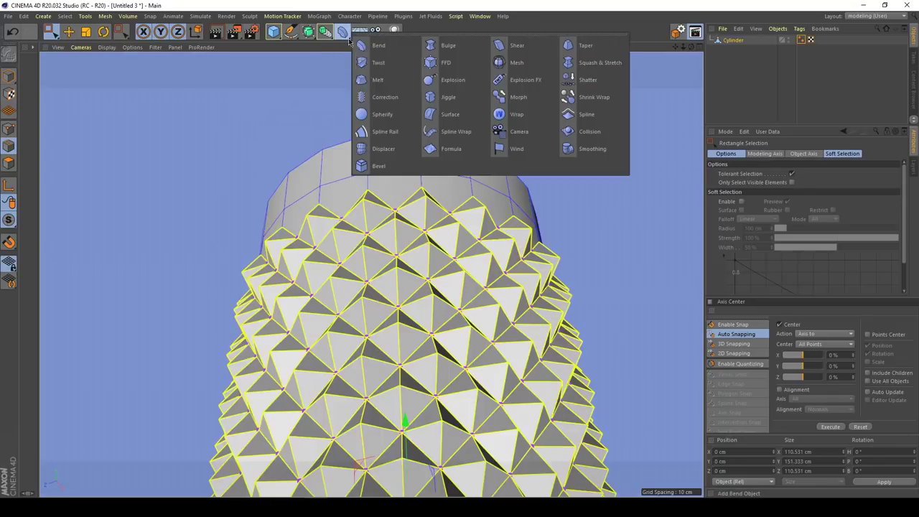
left_click(380, 169)
left_click(732, 50, "shift")
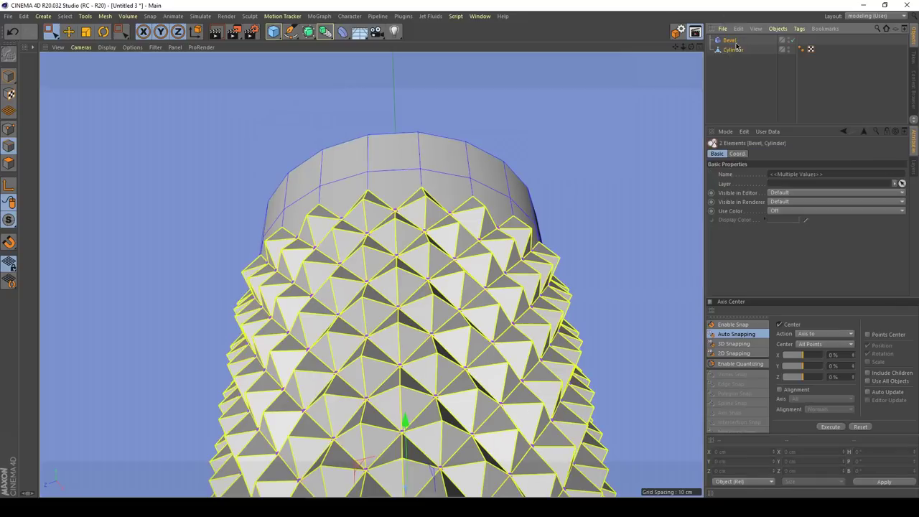
key("alt+g")
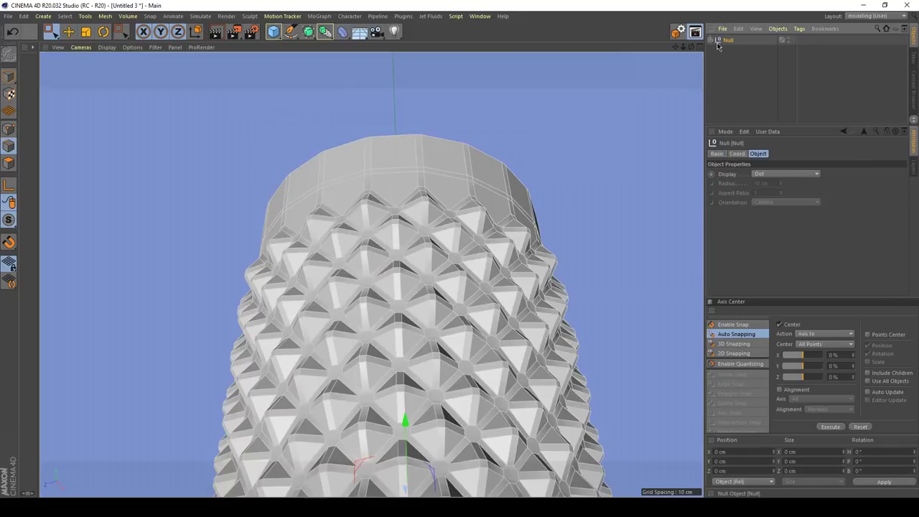
left_click(709, 41)
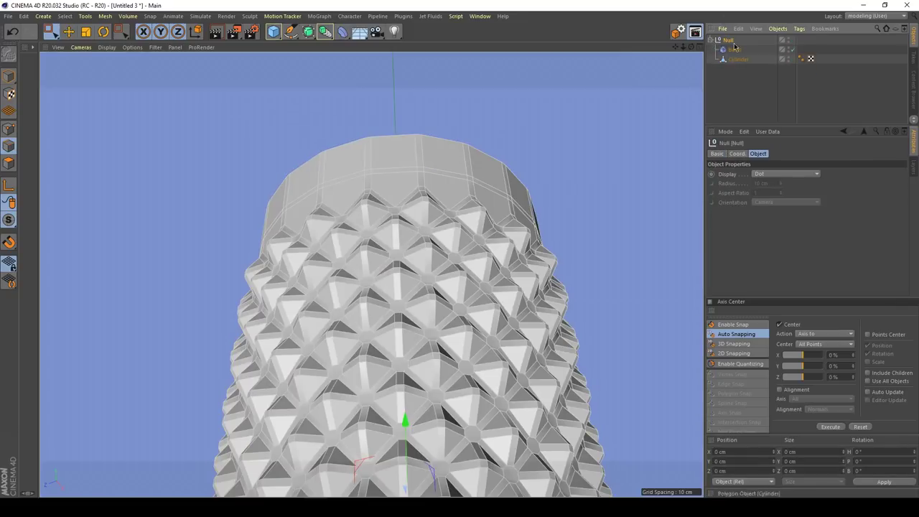
left_click_drag(582, 214, 439, 243, "alt")
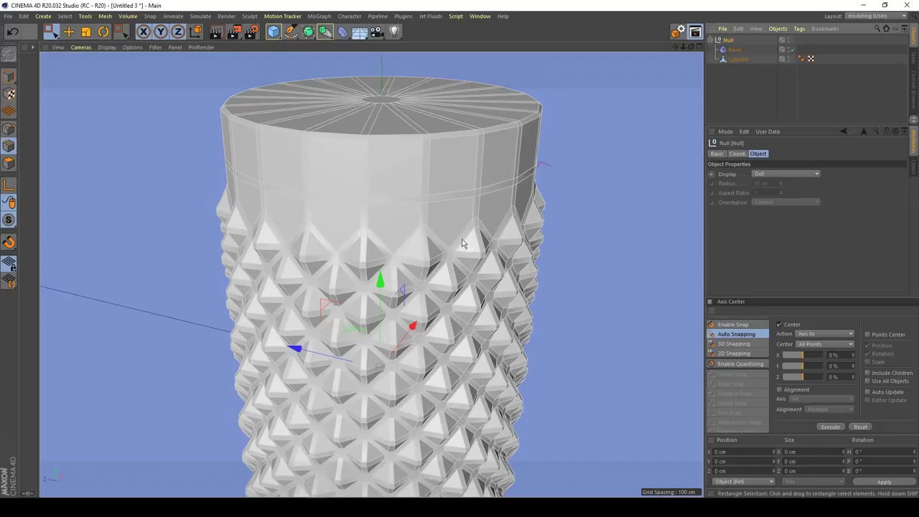
left_click(740, 96)
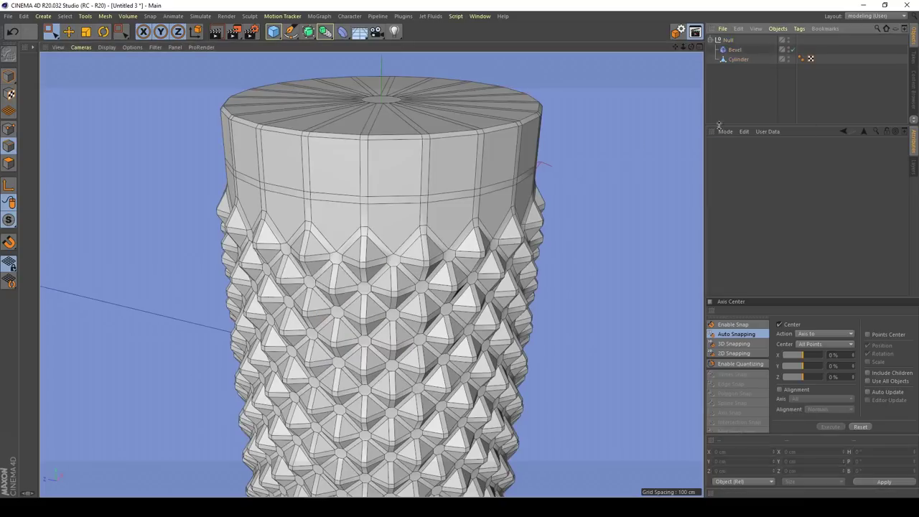
Store the cylinder's selected diamond-pattern edges in an edge selection tag using Set Selection.
middle_click_drag(389, 258, 367, 246, "alt")
left_click_drag(368, 246, 381, 247, "alt")
middle_click_drag(381, 245, 416, 238, "alt")
left_click(739, 60)
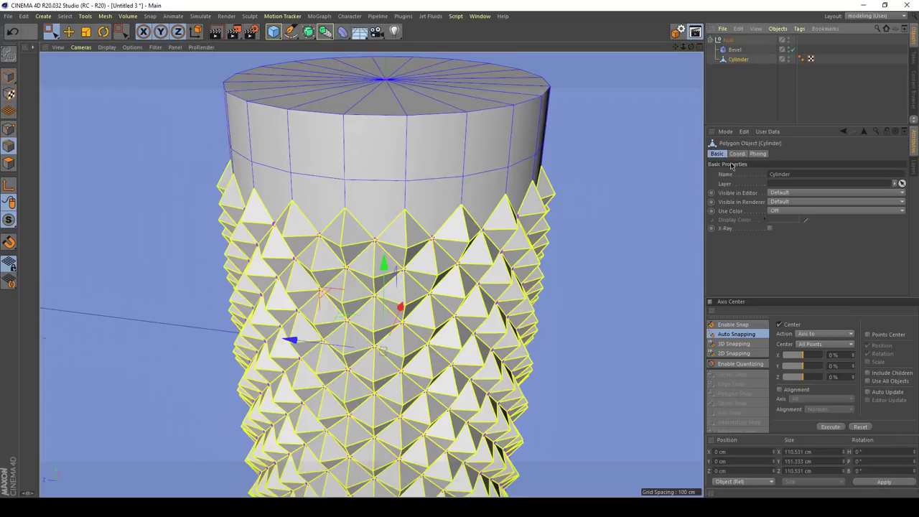
middle_click_drag(479, 268, 465, 254, "alt")
left_click_drag(465, 257, 463, 256, "alt")
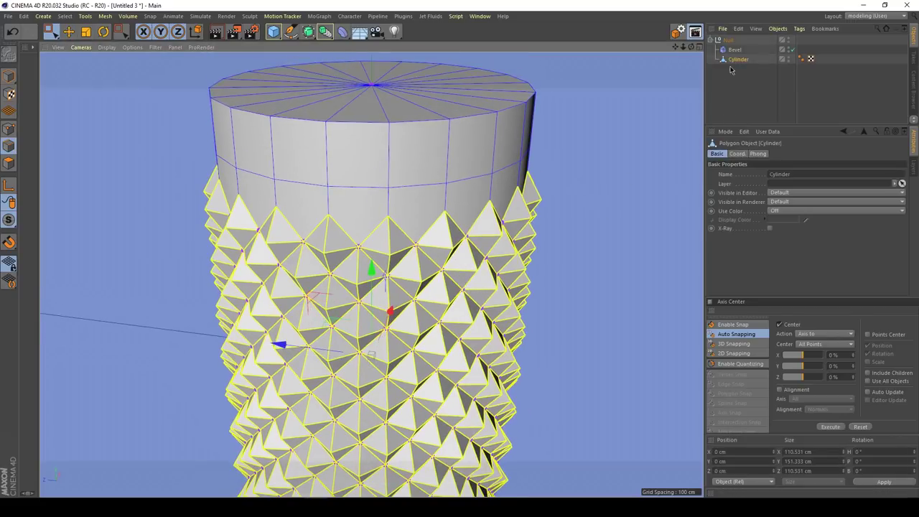
left_click_drag(453, 242, 434, 250, "alt")
middle_click_drag(427, 249, 441, 254, "alt")
key("v")
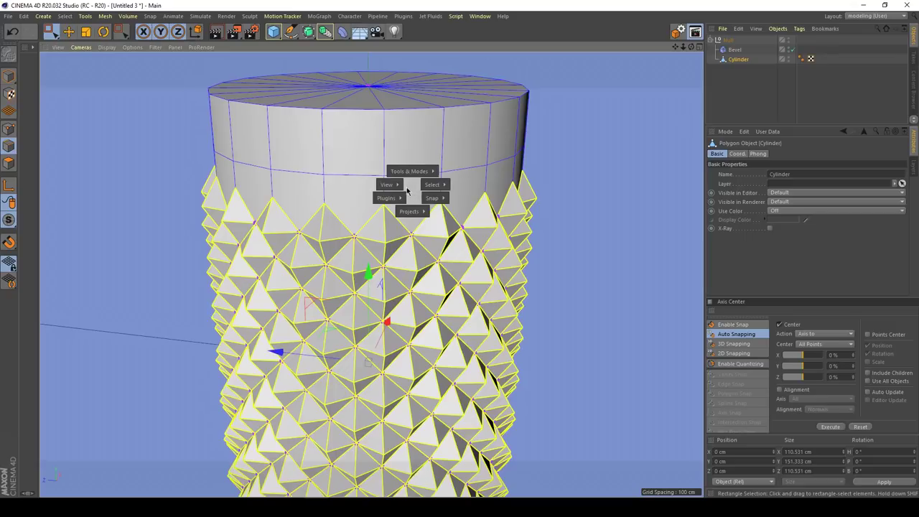
mouse_move(434, 185)
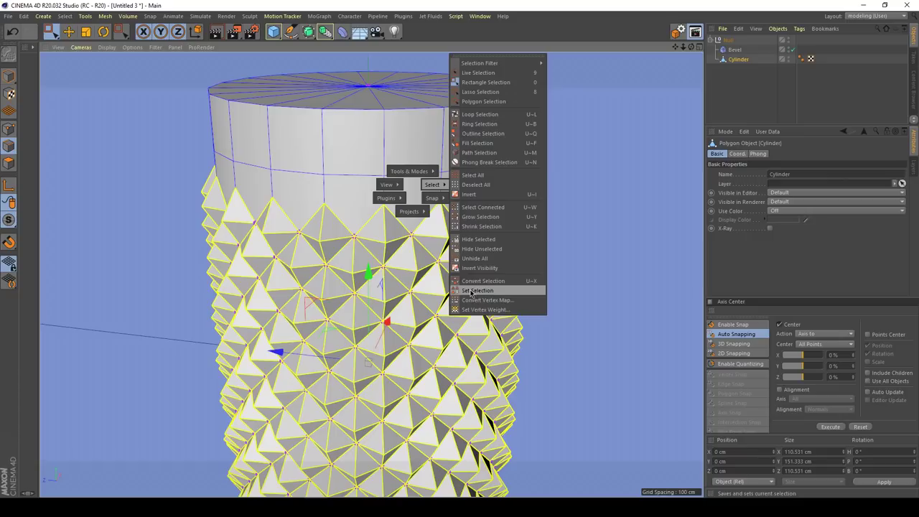
left_click(474, 290)
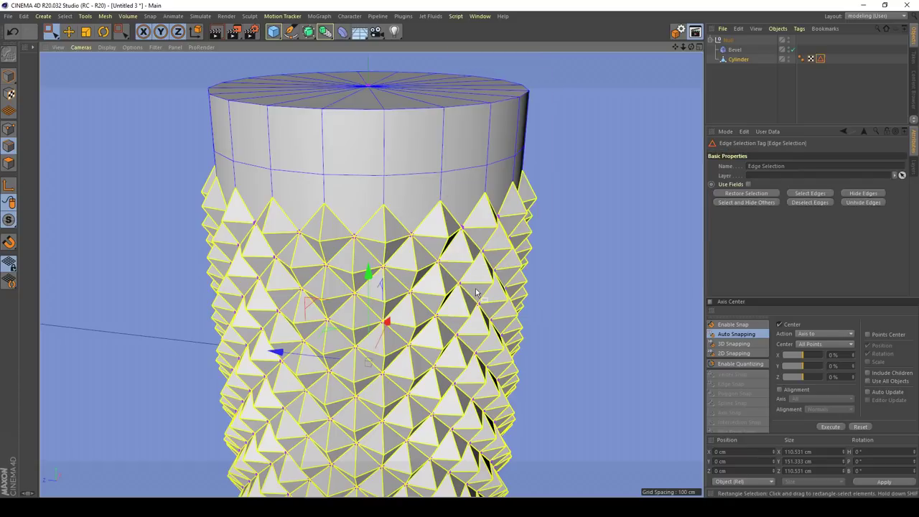
left_click(819, 60)
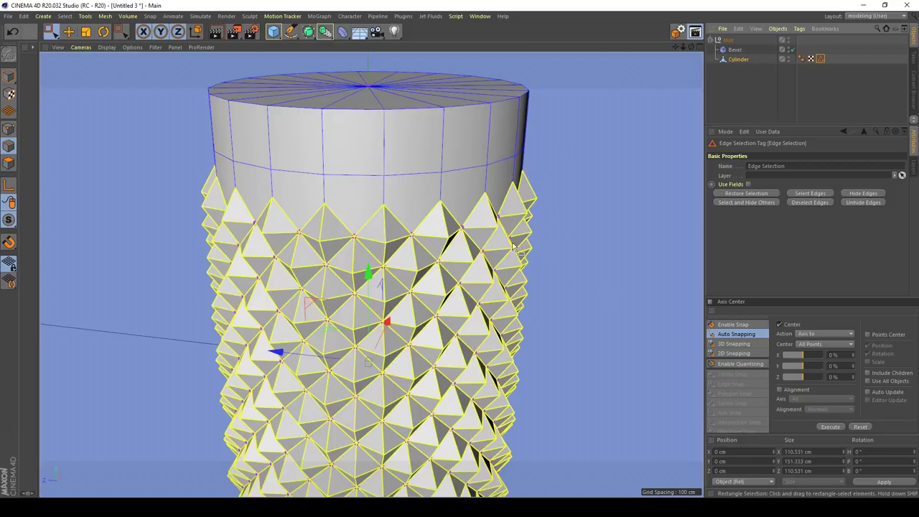
Limit the Bevel deformer to the stored Edge Selection and display the selection tag's properties.
left_click(734, 50)
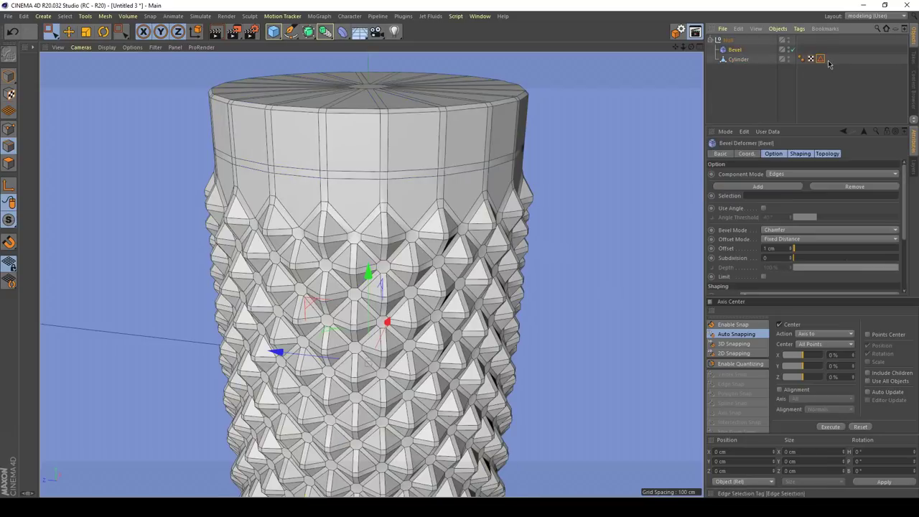
left_click_drag(820, 59, 735, 201)
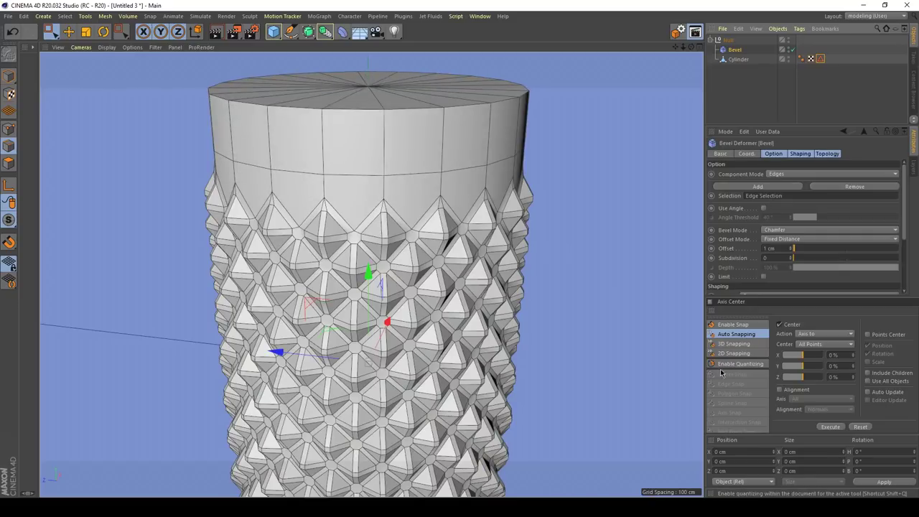
left_click(821, 59)
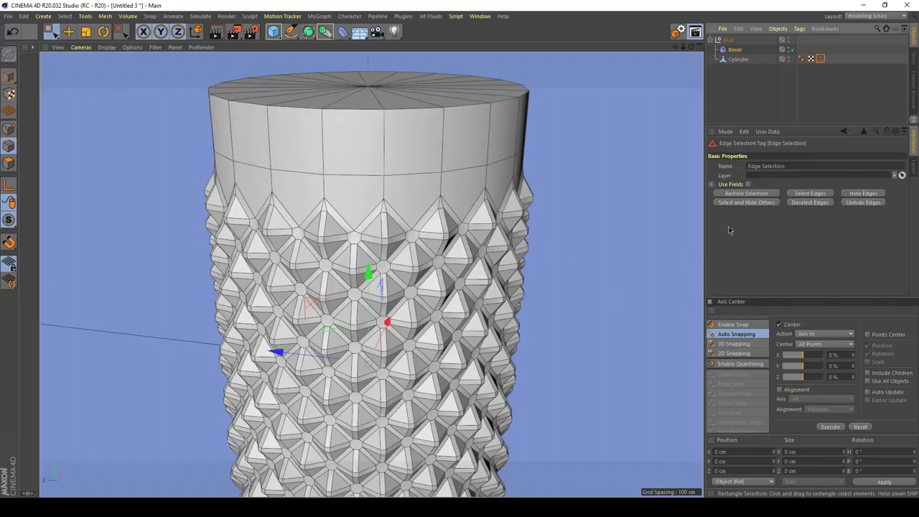
Set the Bevel deformer's offset to 0.3 cm and its subdivision to 2.
left_click(734, 51)
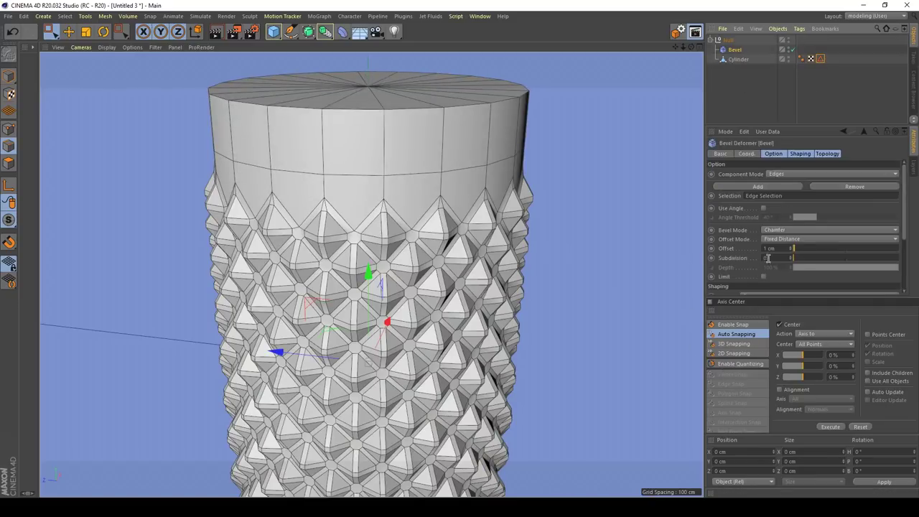
left_click_drag(774, 249, 758, 250)
type("0.3")
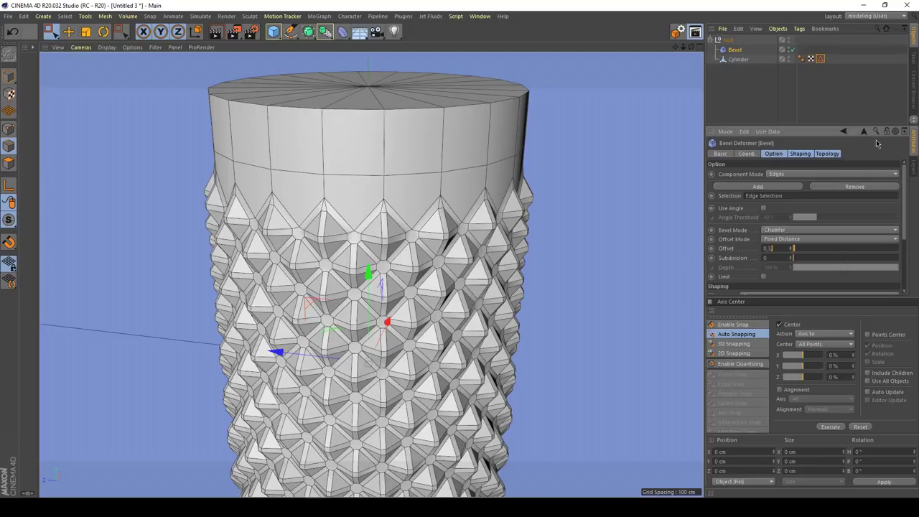
key("Return")
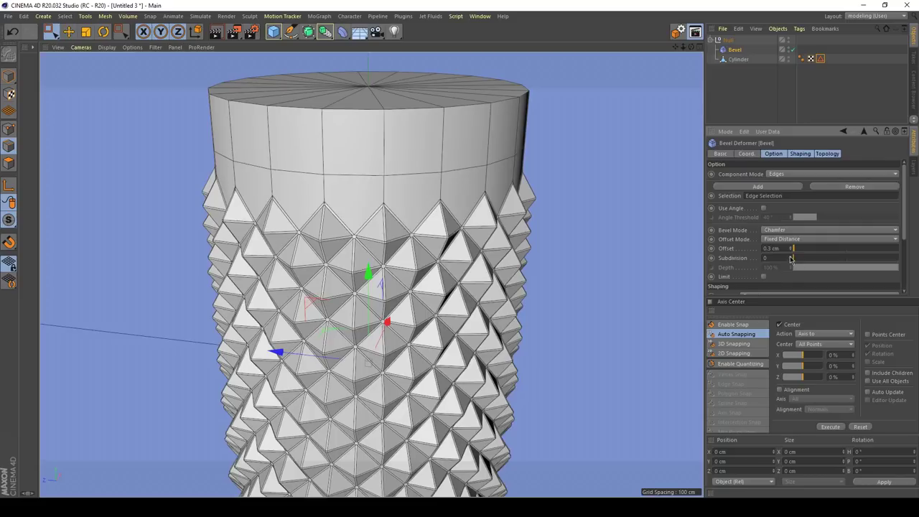
left_click_drag(803, 261, 804, 263)
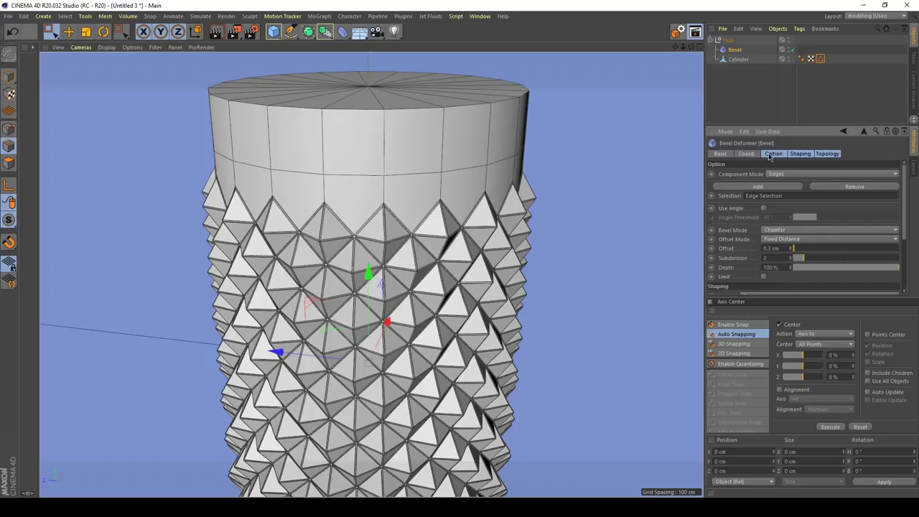
Deselect all objects and switch the viewport display to Gouraud shading without wireframe lines.
left_click(748, 83)
key("n")
key("a")
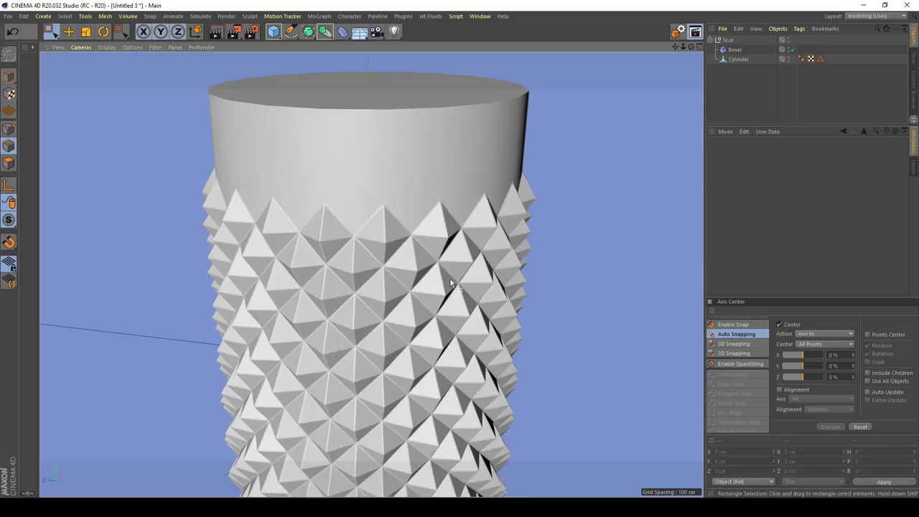
Examine the beveled diamond knurling and the smooth ends of the cylinder up close and from several angles.
scroll(397, 300, "down", 5)
middle_click_drag(397, 300, 399, 279, "alt")
mouse_move(401, 278)
left_mouse_down("alt")
mouse_move(406, 257)
mouse_move(406, 268)
left_mouse_up("alt")
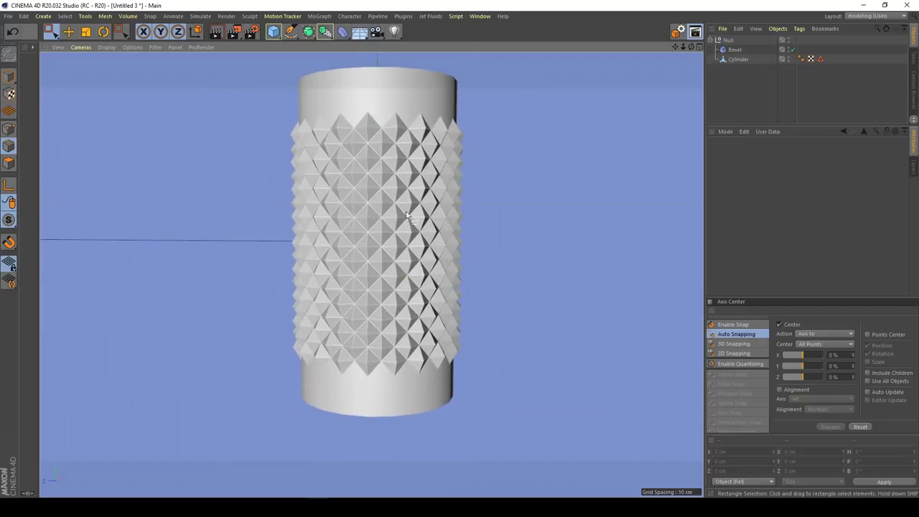
middle_click_drag(394, 153, 396, 205, "alt")
scroll(390, 211, "up", 4)
left_click_drag(388, 209, 396, 242, "alt")
scroll(394, 199, "up", 4)
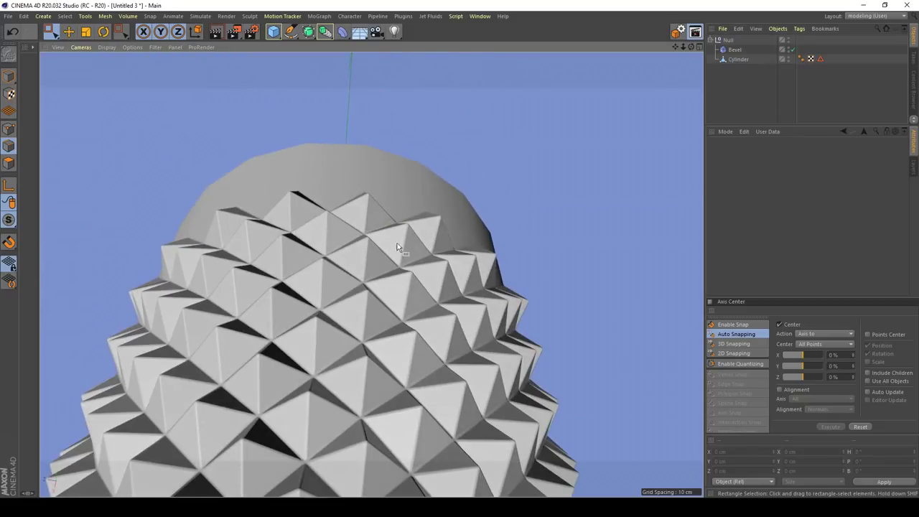
scroll(397, 247, "up", 4)
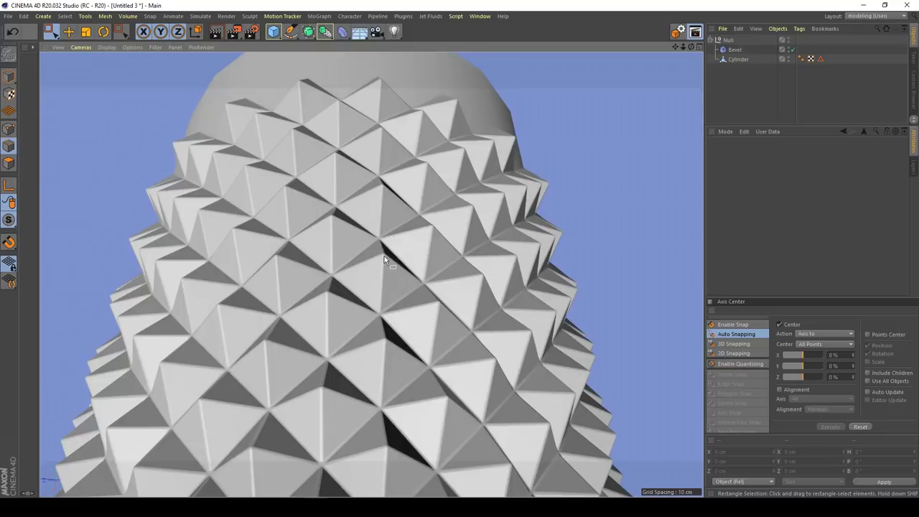
scroll(431, 239, "down", 3)
left_click_drag(418, 273, 394, 297, "alt")
scroll(413, 256, "down", 4)
middle_click_drag(394, 297, 393, 265, "alt")
left_click_drag(393, 265, 392, 263, "alt")
middle_click_drag(392, 264, 396, 278, "alt")
left_click_drag(396, 282, 393, 287, "alt")
scroll(393, 287, "up", 2)
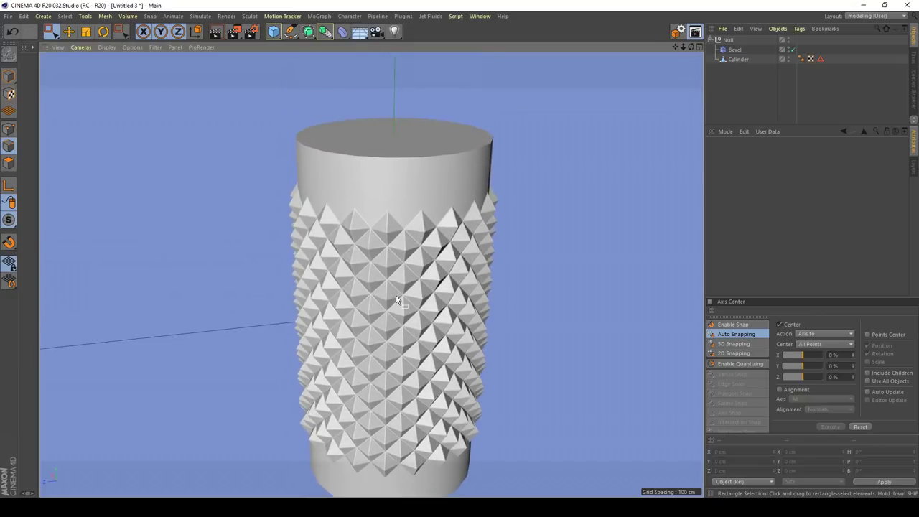